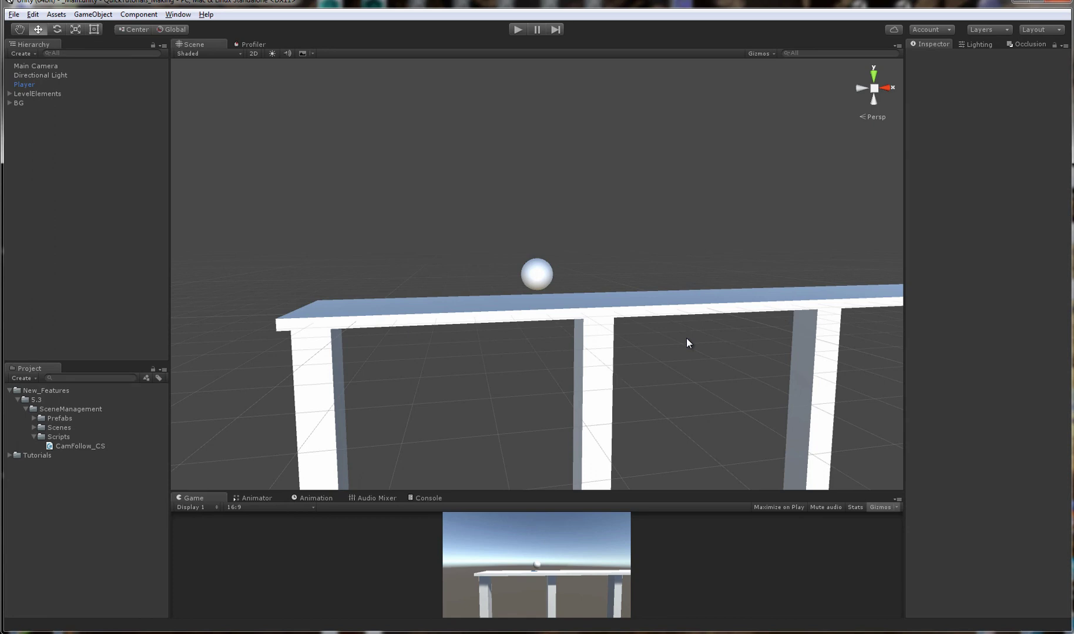
# - Examine the level's long platform, its supporting pillars and the player sphere from several angles
pyautogui.keyDown('alt'); pyautogui.moveTo(678, 326); pyautogui.dragTo(796, 310); pyautogui.keyUp('alt')
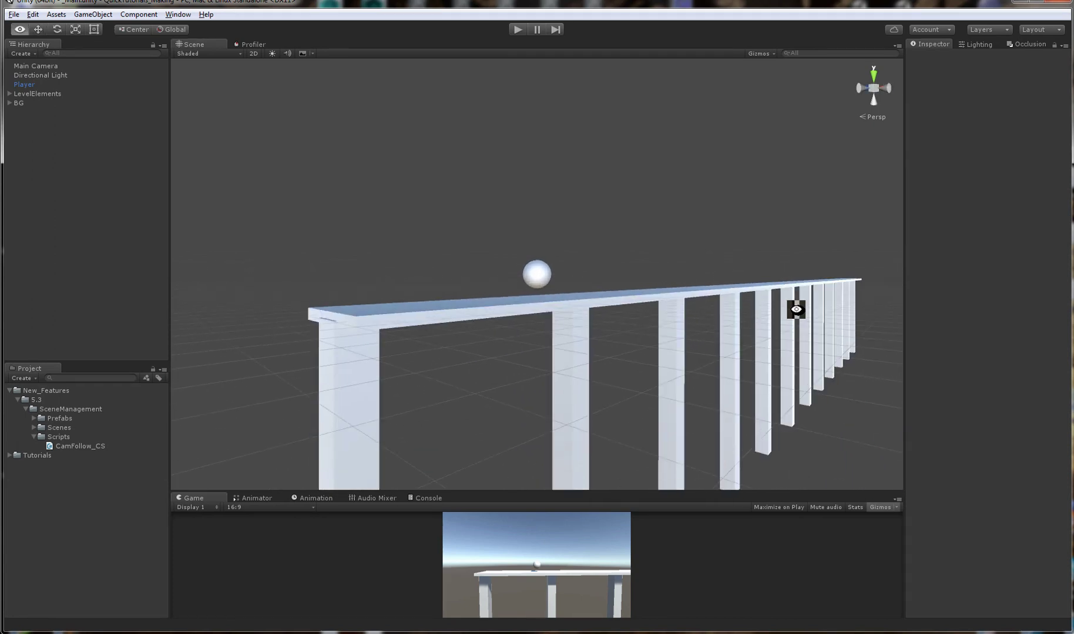
pyautogui.click(637, 294)
pyautogui.press('f')
pyautogui.keyDown('alt'); pyautogui.moveTo(647, 311); pyautogui.dragTo(649, 363); pyautogui.keyUp('alt')
pyautogui.click(638, 200)
pyautogui.keyDown('alt'); pyautogui.moveTo(638, 200); pyautogui.dragTo(674, 295); pyautogui.keyUp('alt')
pyautogui.moveTo(673, 295)
pyautogui.keyDown('alt'); pyautogui.mouseDown(button='right')
pyautogui.moveTo(536, 299)
pyautogui.moveTo(825, 314)
pyautogui.moveTo(680, 307)
pyautogui.mouseUp(button='right'); pyautogui.keyUp('alt')
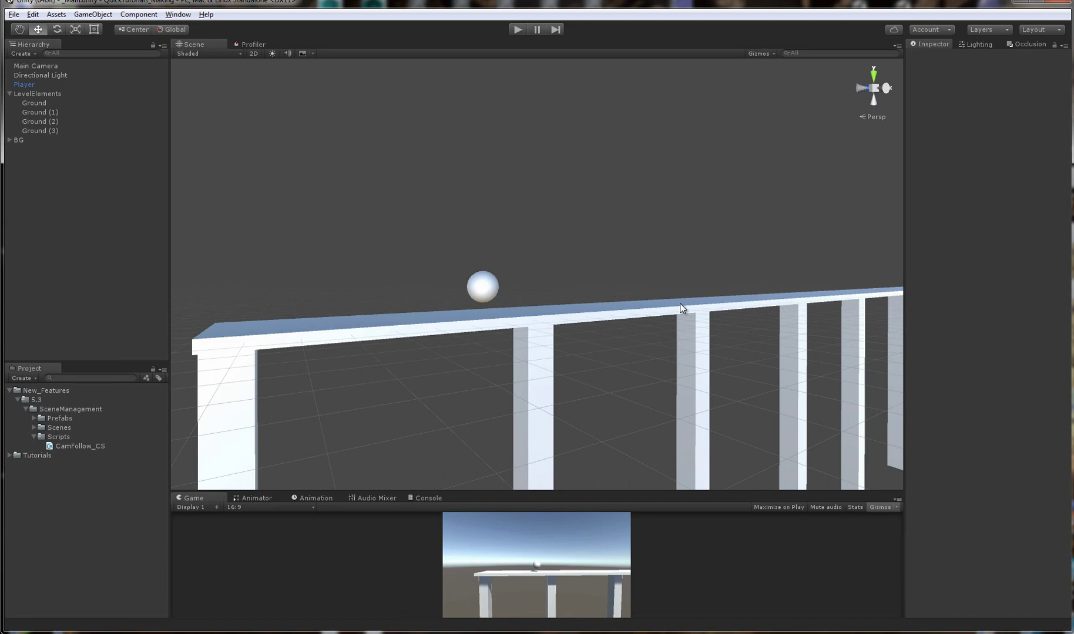
pyautogui.keyDown('alt'); pyautogui.moveTo(721, 362); pyautogui.dragTo(617, 339); pyautogui.keyUp('alt')
pyautogui.keyDown('alt'); pyautogui.moveTo(813, 272); pyautogui.dragTo(349, 323); pyautogui.keyUp('alt')
pyautogui.moveTo(349, 323); pyautogui.dragTo(626, 356, button='right')
pyautogui.click(638, 316)
pyautogui.moveTo(638, 316); pyautogui.dragTo(731, 319, button='right')
pyautogui.click(731, 319)
pyautogui.moveTo(637, 333); pyautogui.dragTo(834, 313, button='right')
pyautogui.click(416, 276)
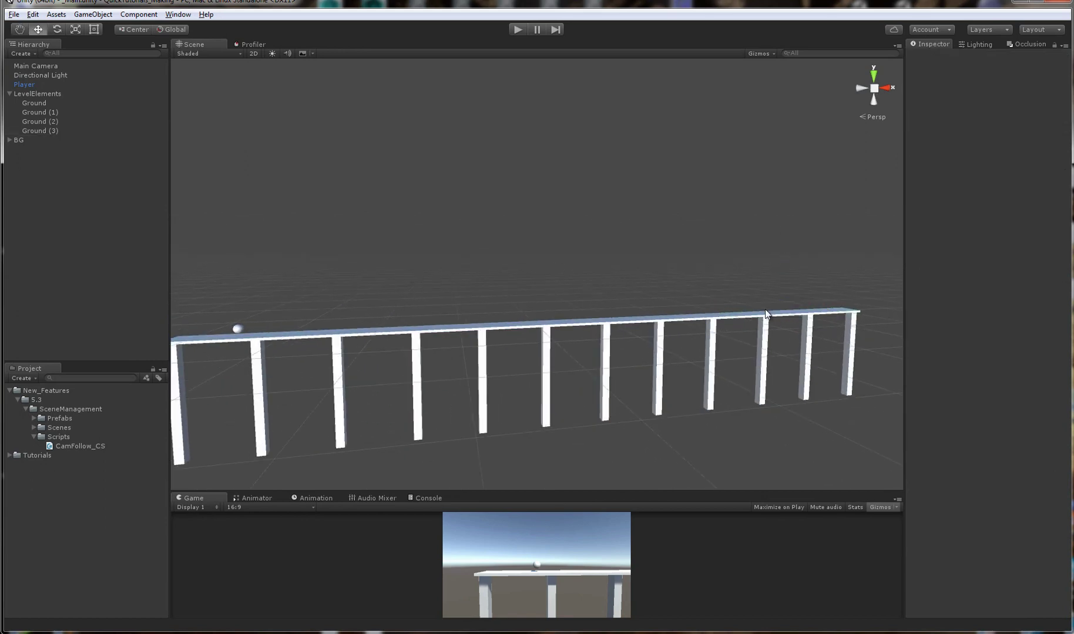
pyautogui.moveTo(476, 336); pyautogui.dragTo(587, 235, button='right')
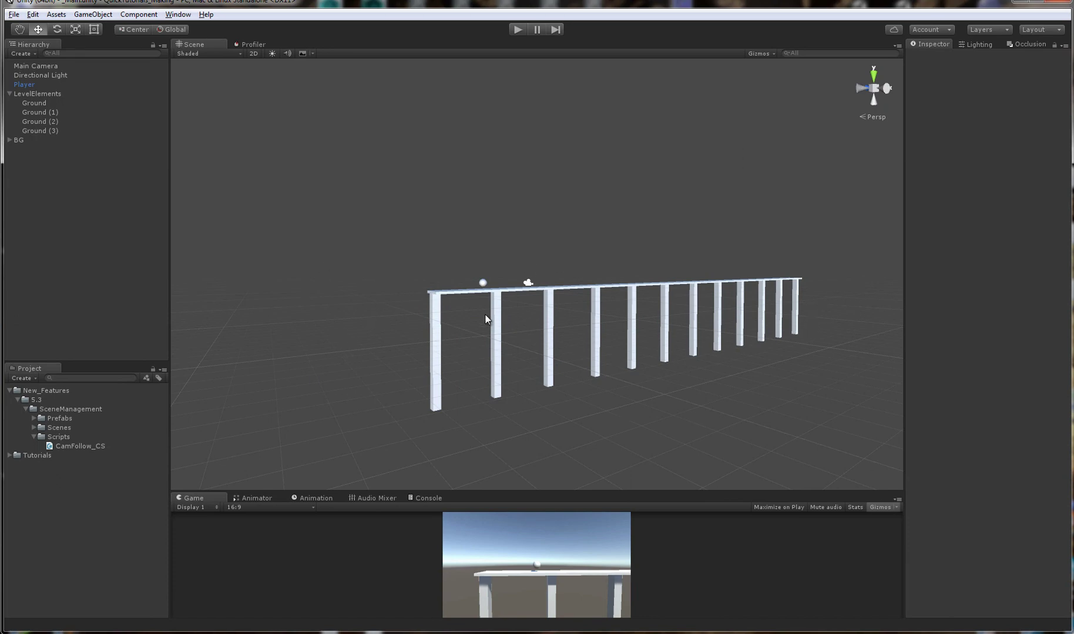
pyautogui.scroll(3, 527, 343)
pyautogui.scroll(3, 526, 343)
pyautogui.moveTo(600, 327); pyautogui.dragTo(587, 322, button='middle')
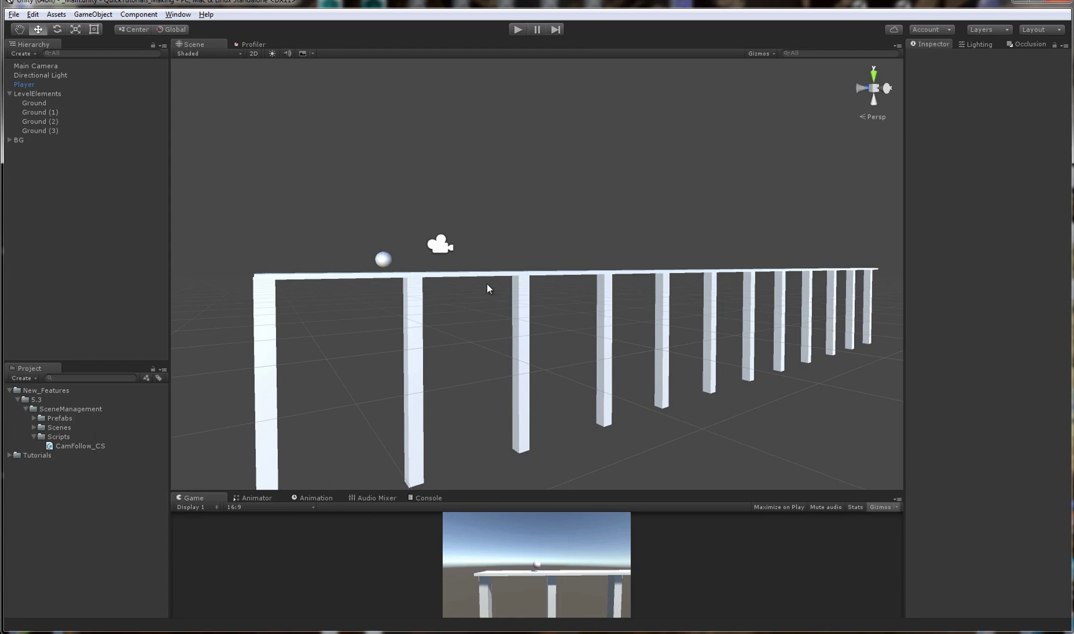
pyautogui.keyDown('alt'); pyautogui.moveTo(486, 284); pyautogui.dragTo(704, 338); pyautogui.keyUp('alt')
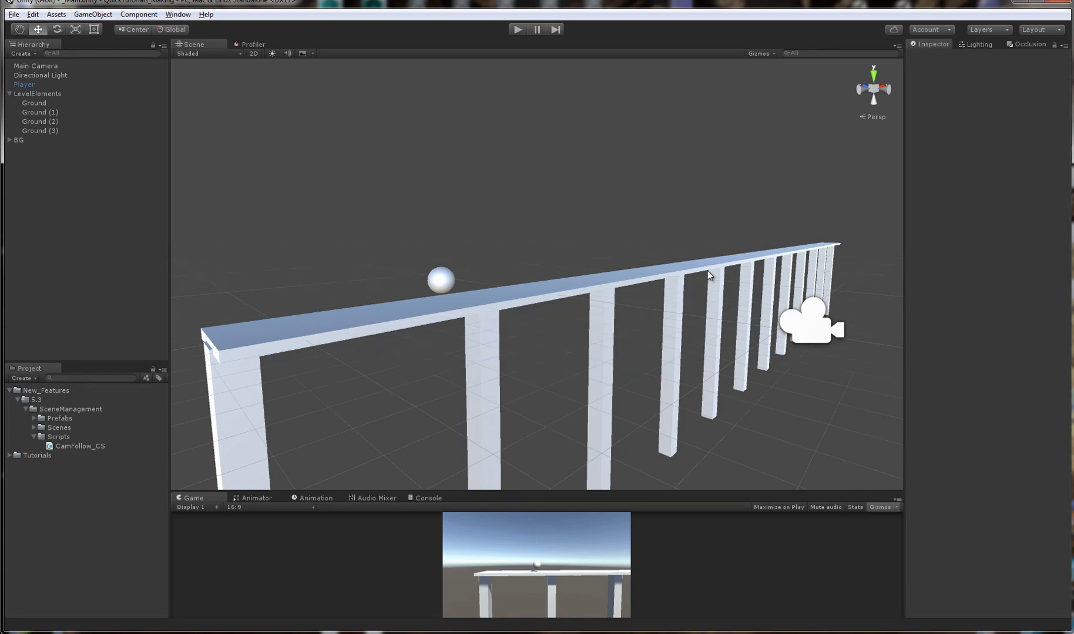
pyautogui.keyDown('alt'); pyautogui.moveTo(729, 330); pyautogui.dragTo(681, 317, button='right'); pyautogui.keyUp('alt')
pyautogui.keyDown('alt'); pyautogui.moveTo(681, 316); pyautogui.dragTo(615, 318); pyautogui.keyUp('alt')
pyautogui.keyDown('alt'); pyautogui.moveTo(615, 319); pyautogui.dragTo(656, 353, button='right'); pyautogui.keyUp('alt')
pyautogui.keyDown('alt'); pyautogui.moveTo(657, 352); pyautogui.dragTo(753, 332); pyautogui.keyUp('alt')
pyautogui.moveTo(753, 333)
pyautogui.keyDown('alt'); pyautogui.mouseDown(button='right')
pyautogui.moveTo(614, 343)
pyautogui.moveTo(544, 306)
pyautogui.moveTo(769, 338)
pyautogui.mouseUp(button='right'); pyautogui.keyUp('alt')
pyautogui.keyDown('alt'); pyautogui.moveTo(769, 338); pyautogui.dragTo(788, 317); pyautogui.keyUp('alt')
pyautogui.keyDown('alt'); pyautogui.moveTo(788, 317); pyautogui.dragTo(798, 316, button='middle'); pyautogui.keyUp('alt')
pyautogui.keyDown('alt'); pyautogui.moveTo(664, 319); pyautogui.dragTo(578, 281, button='right'); pyautogui.keyUp('alt')
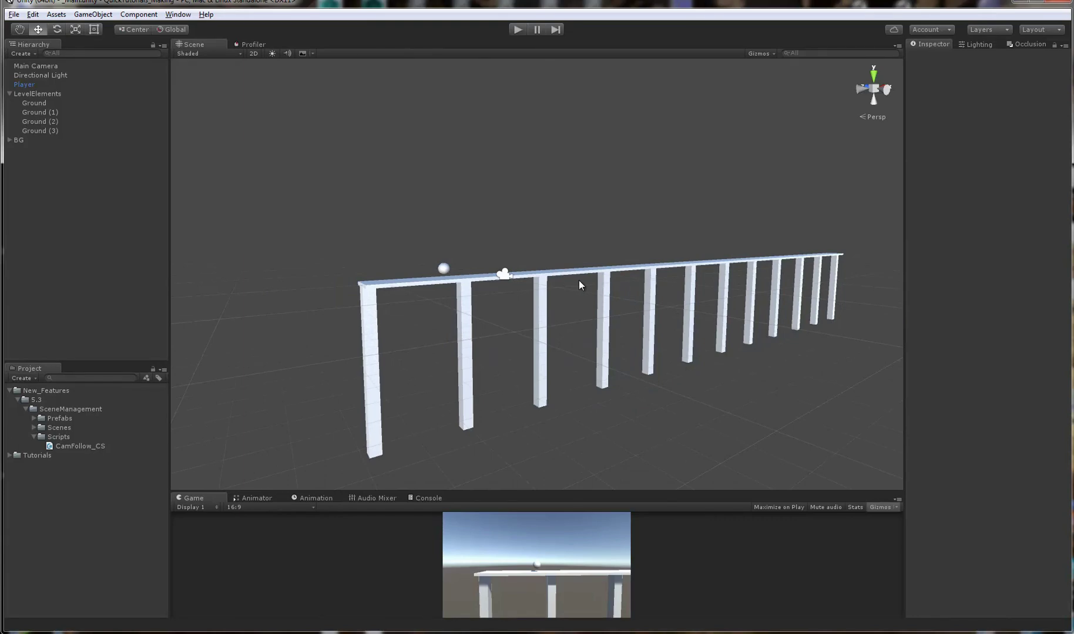
pyautogui.keyDown('alt'); pyautogui.moveTo(533, 304); pyautogui.dragTo(535, 371, button='right'); pyautogui.keyUp('alt')
pyautogui.keyDown('alt'); pyautogui.moveTo(535, 371); pyautogui.dragTo(501, 370); pyautogui.keyUp('alt')
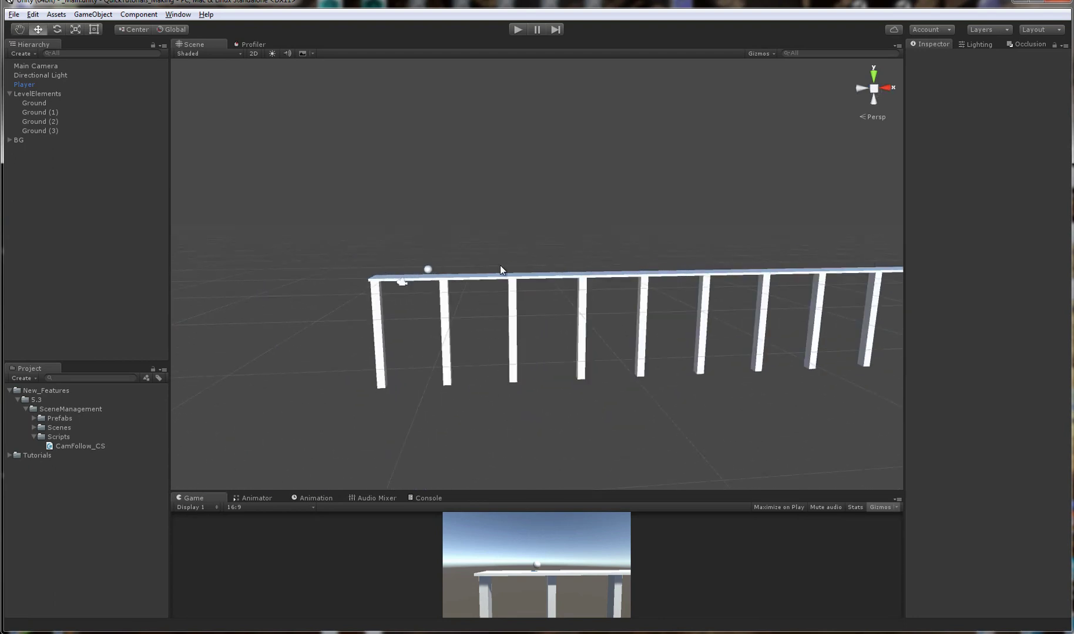
pyautogui.keyDown('alt'); pyautogui.moveTo(508, 278); pyautogui.dragTo(541, 292); pyautogui.keyUp('alt')
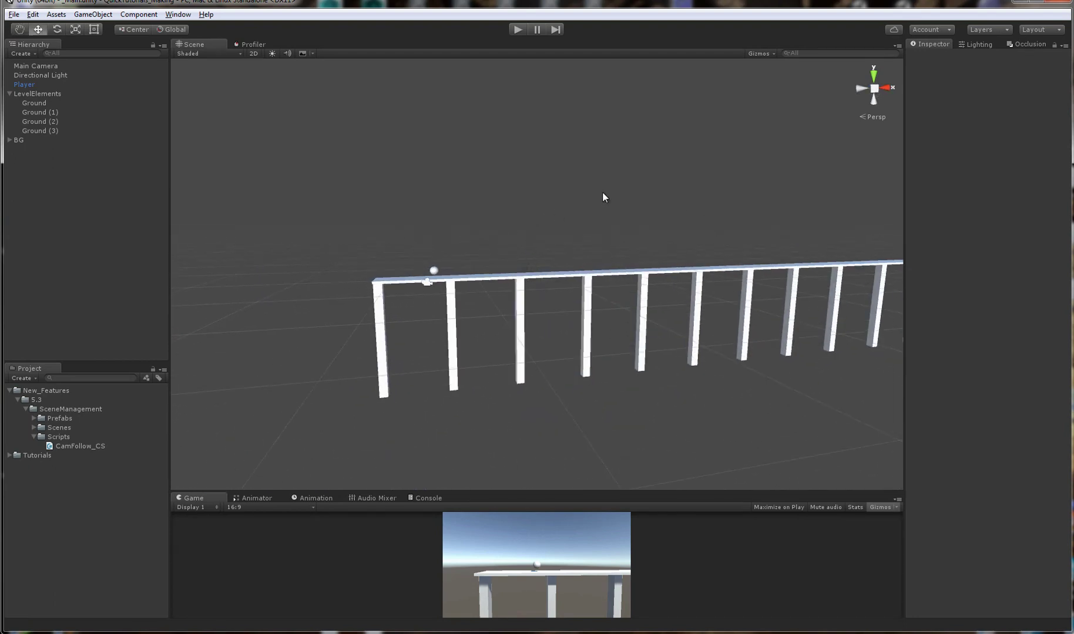
pyautogui.keyDown('alt'); pyautogui.moveTo(530, 285); pyautogui.dragTo(829, 333, button='right'); pyautogui.keyUp('alt')
pyautogui.keyDown('alt'); pyautogui.moveTo(732, 288); pyautogui.dragTo(544, 292, button='right'); pyautogui.keyUp('alt')
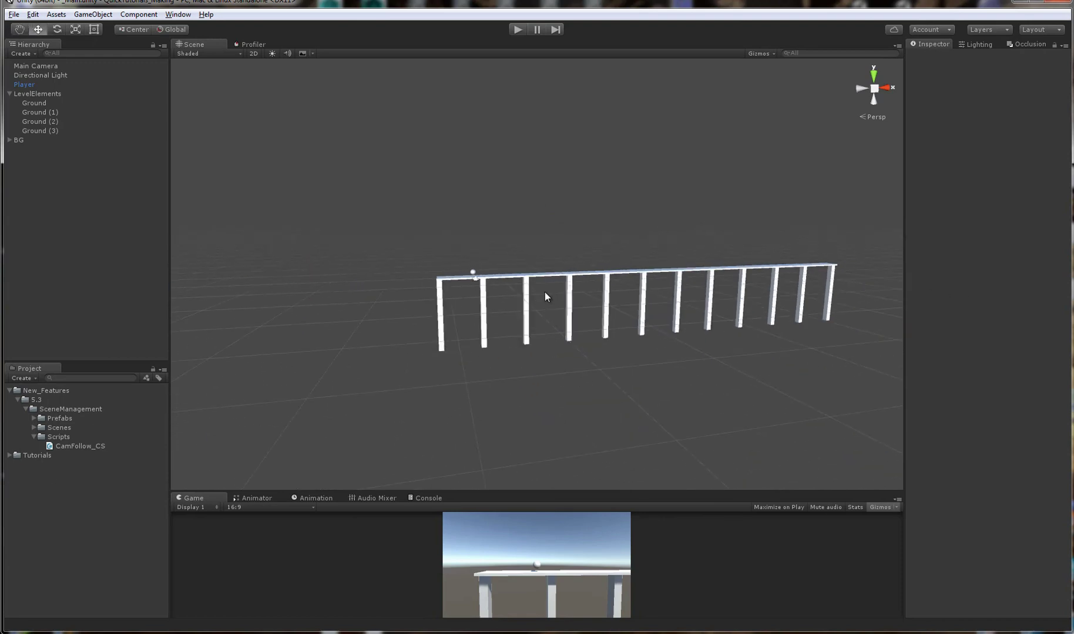
pyautogui.scroll(-1, 545, 292)
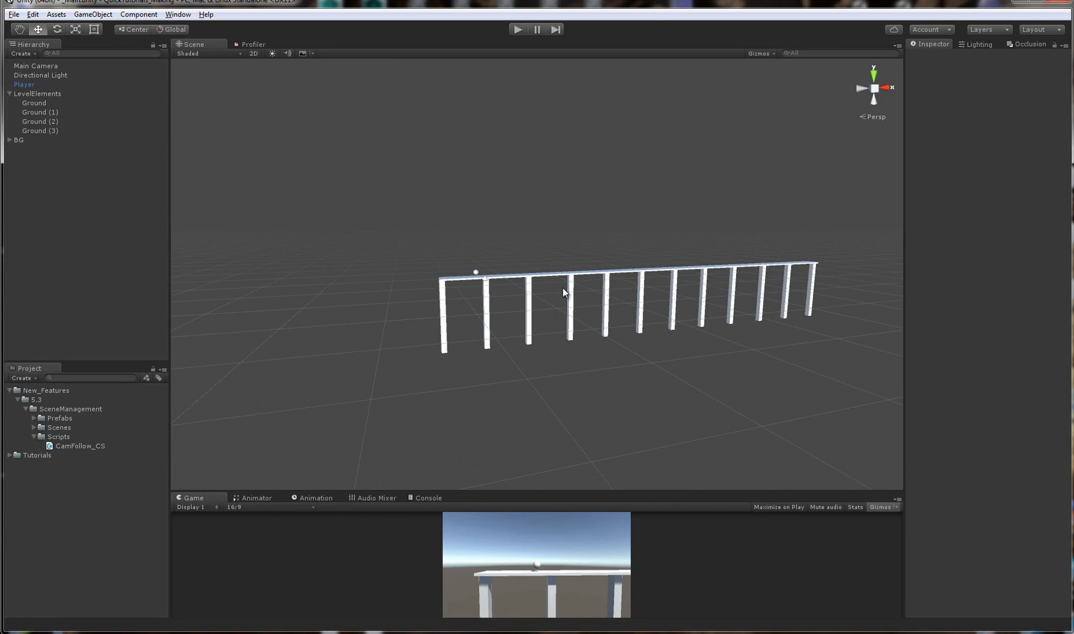
pyautogui.keyDown('alt'); pyautogui.moveTo(512, 295); pyautogui.dragTo(624, 335, button='right'); pyautogui.keyUp('alt')
pyautogui.keyDown('alt'); pyautogui.moveTo(533, 313); pyautogui.dragTo(569, 311); pyautogui.keyUp('alt')
pyautogui.keyDown('alt'); pyautogui.moveTo(509, 317); pyautogui.dragTo(557, 286, button='right'); pyautogui.keyUp('alt')
pyautogui.keyDown('alt'); pyautogui.moveTo(557, 285); pyautogui.dragTo(543, 284); pyautogui.keyUp('alt')
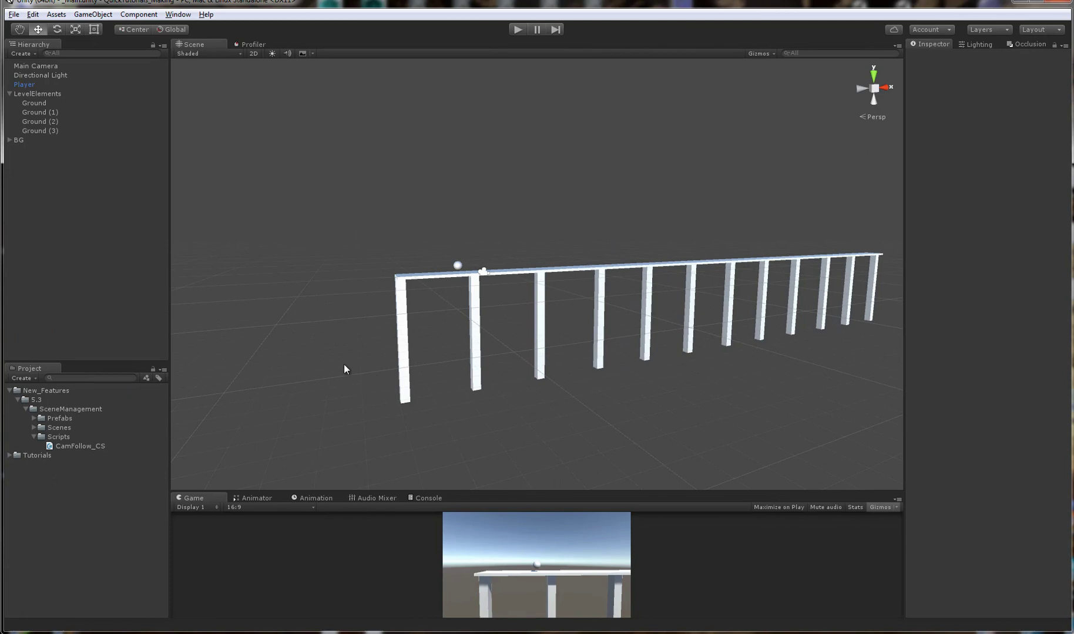
pyautogui.keyDown('alt'); pyautogui.moveTo(345, 369); pyautogui.dragTo(517, 306, button='right'); pyautogui.keyUp('alt')
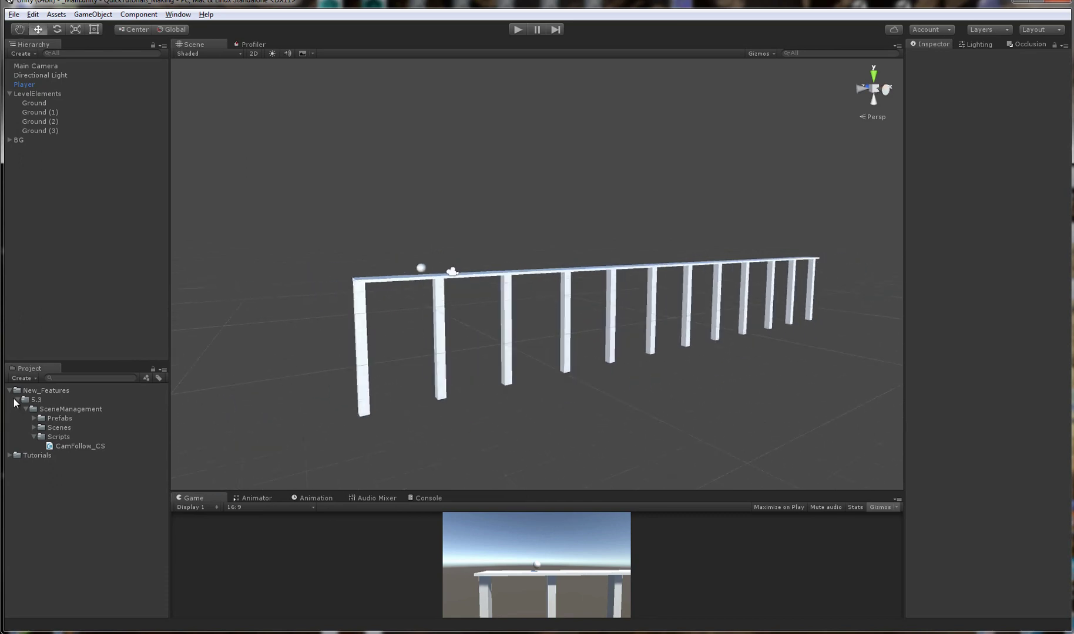
# - Inspect the Player prefab in the SceneManagement Prefabs folder, and select and frame the player sphere in the scene
pyautogui.click(18, 400)
pyautogui.click(18, 401)
pyautogui.click(18, 401)
pyautogui.click(28, 410)
pyautogui.click(25, 409)
pyautogui.click(26, 409)
pyautogui.click(34, 418)
pyautogui.click(66, 428)
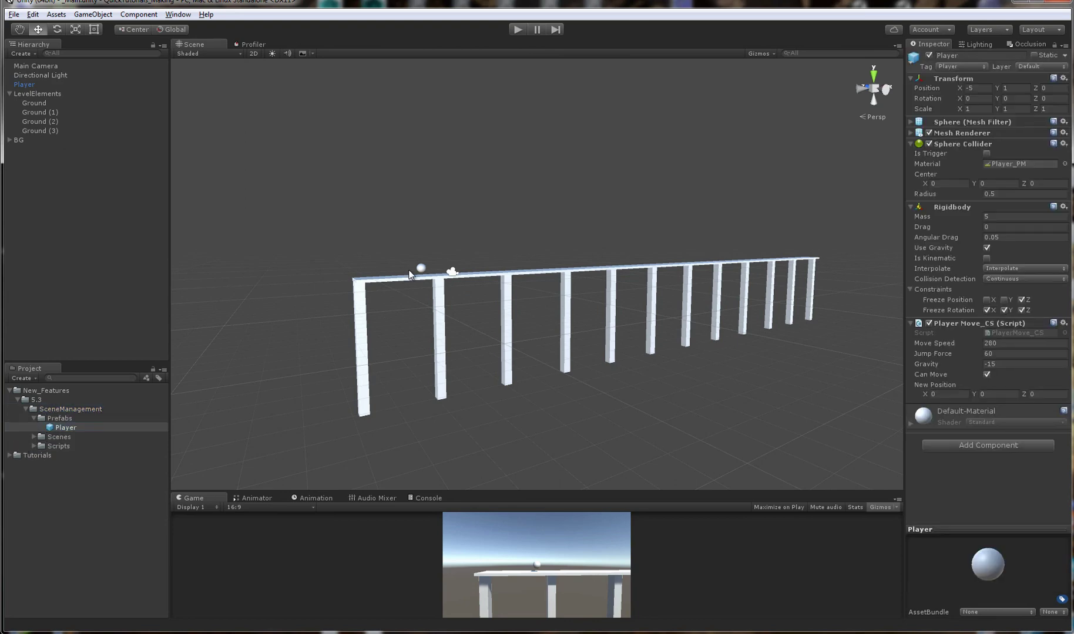
pyautogui.keyDown('alt'); pyautogui.moveTo(506, 303); pyautogui.dragTo(475, 265); pyautogui.keyUp('alt')
pyautogui.click(473, 281)
pyautogui.press('f')
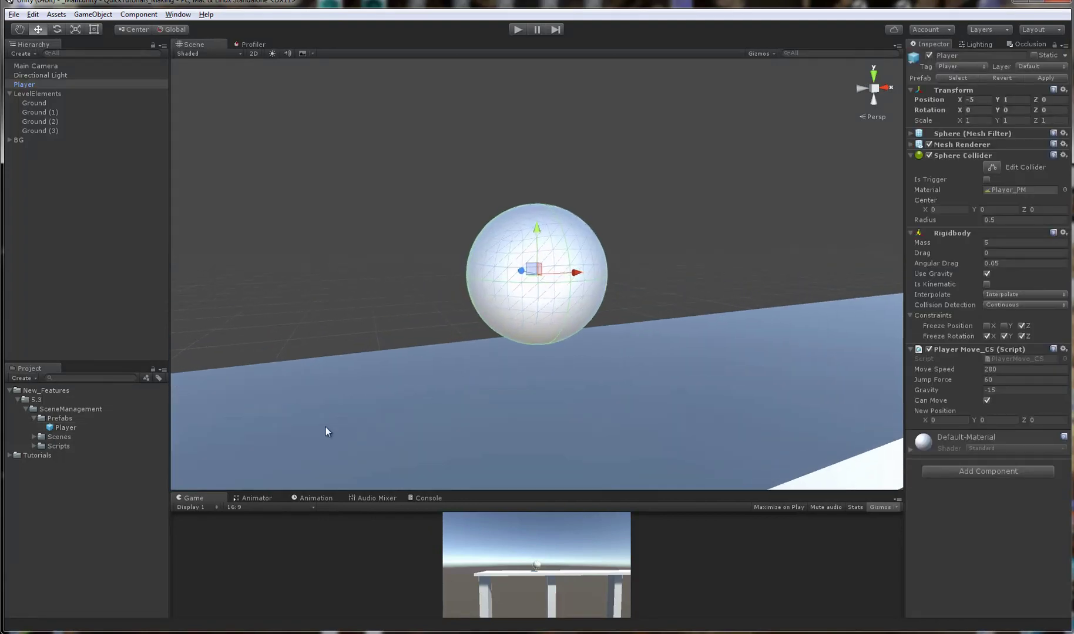
# - Open the _Main scene from the Scenes folder and inspect the CamFollow_CS script in the Scripts folder
pyautogui.doubleClick(64, 446)
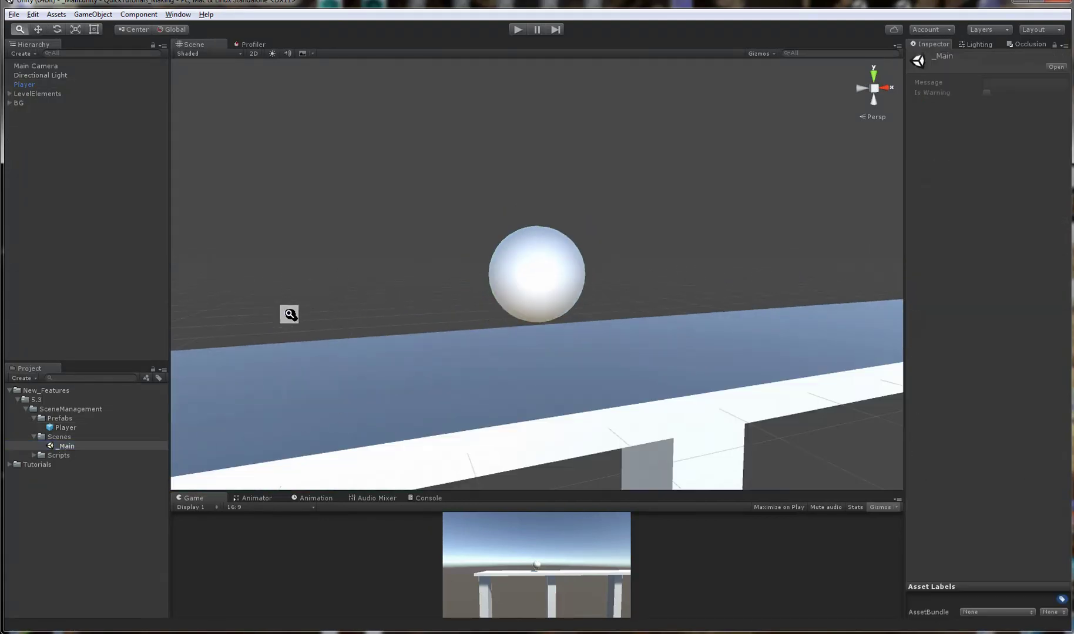
pyautogui.click(34, 455)
pyautogui.click(80, 464)
pyautogui.keyDown('alt'); pyautogui.moveTo(451, 228); pyautogui.dragTo(514, 205); pyautogui.keyUp('alt')
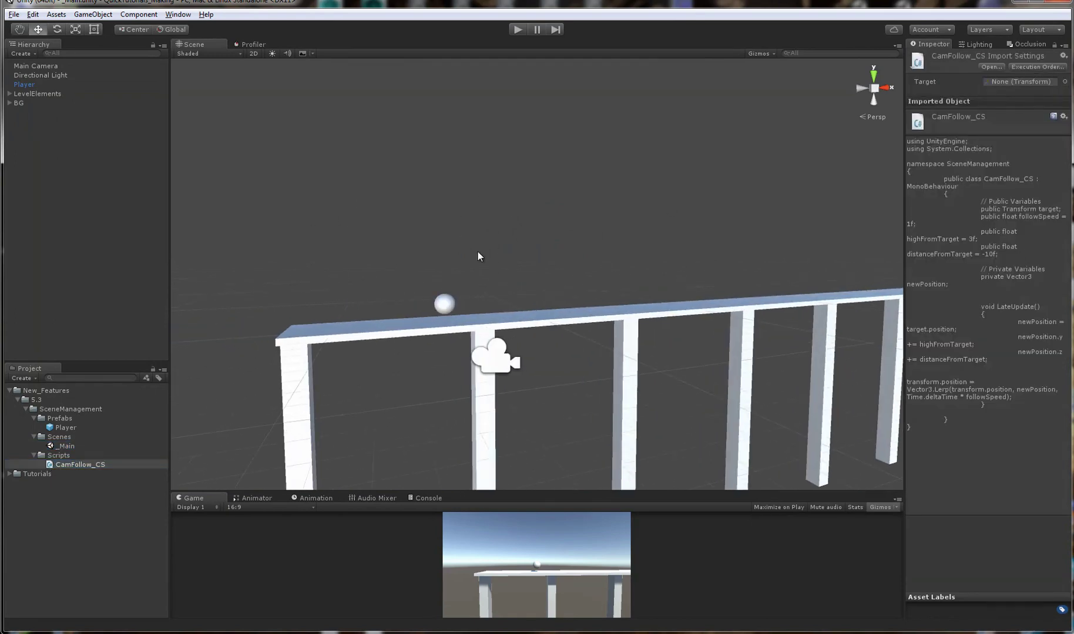
pyautogui.keyDown('alt'); pyautogui.moveTo(520, 259); pyautogui.dragTo(509, 258); pyautogui.keyUp('alt')
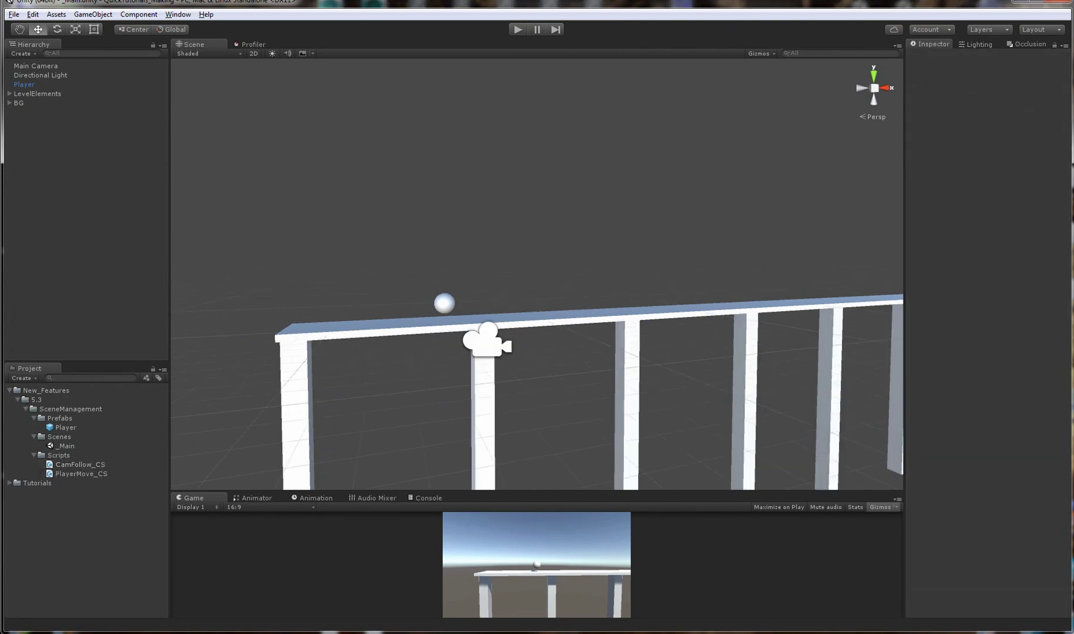
# - Review the code of the CamFollow_CS and PlayerMove_CS scripts
pyautogui.click(69, 457)
pyautogui.click(73, 464)
pyautogui.click(74, 473)
pyautogui.click(75, 465)
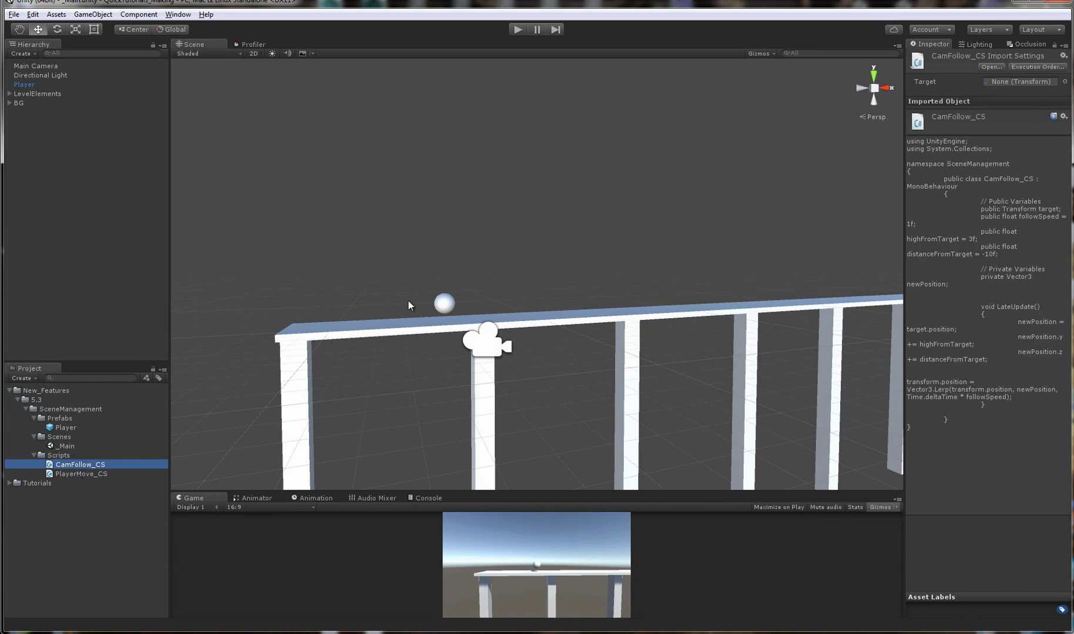
pyautogui.click(75, 475)
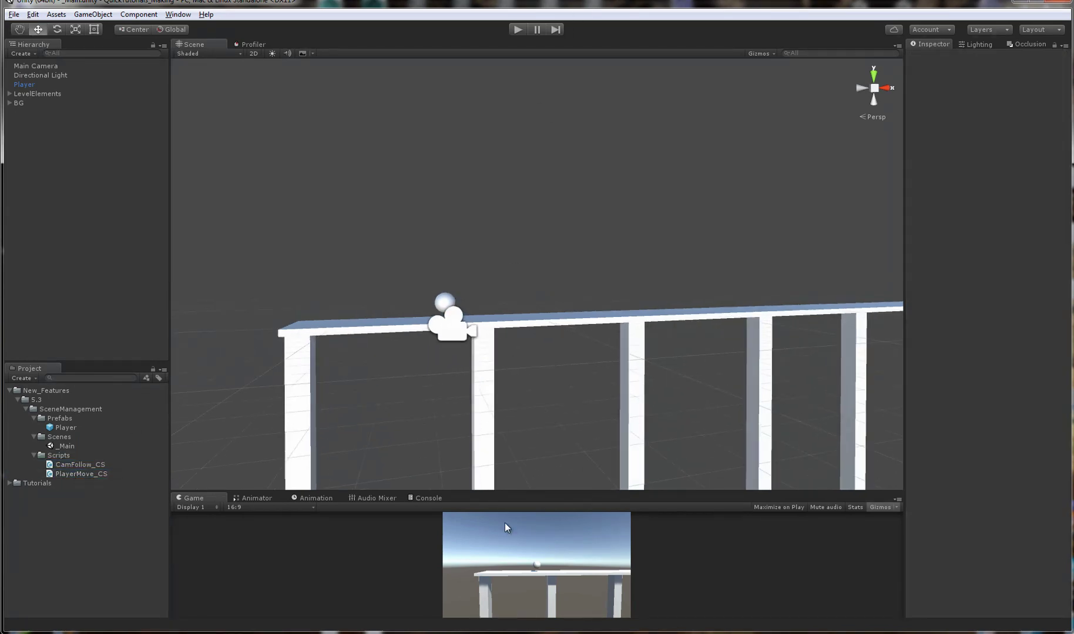
# - Enlarge the Game view and play-test the scene, rolling the ball back and forth and making it jump
pyautogui.moveTo(531, 494); pyautogui.dragTo(532, 286)
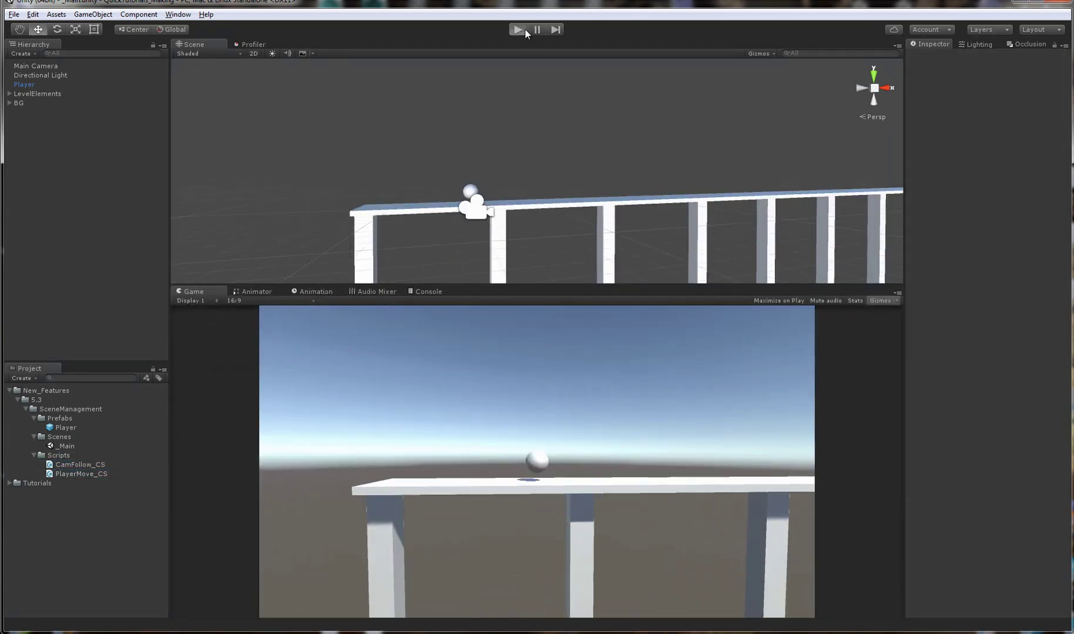
pyautogui.hotkey('ctrl', 'p')
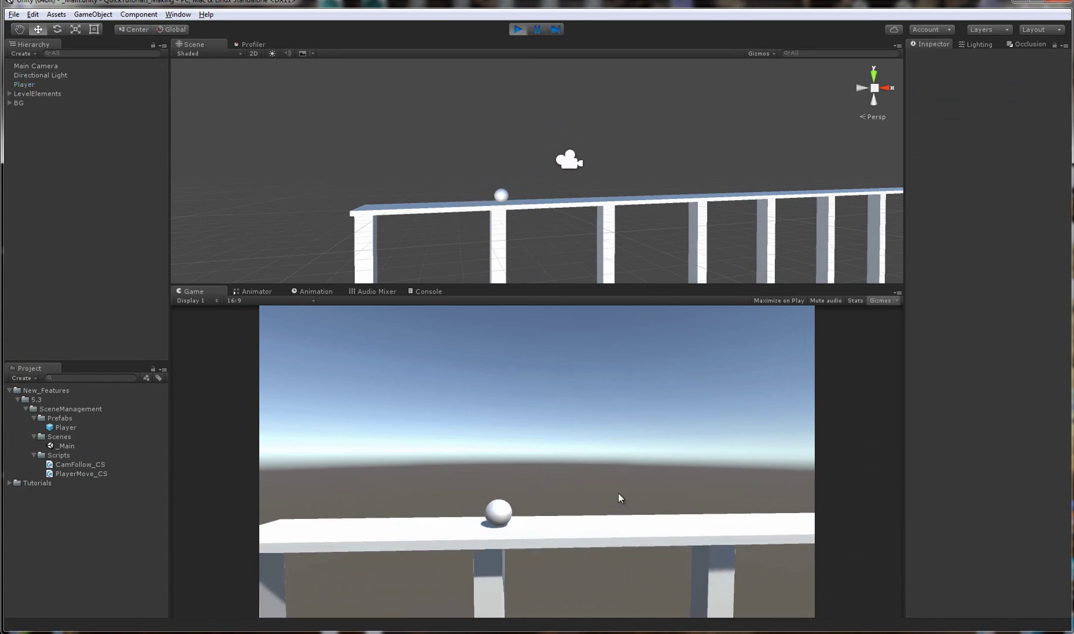
pyautogui.press('Left')
pyautogui.press('Right')
pyautogui.press('space')
pyautogui.press('space')
# - Test rolling and jumping the ball further along the platform with the level in view, and stop play mode
pyautogui.scroll(-5, 675, 231)
pyautogui.keyDown('alt'); pyautogui.moveTo(652, 209); pyautogui.dragTo(617, 211); pyautogui.keyUp('alt')
pyautogui.click(630, 438)
pyautogui.press('Right')
pyautogui.press('space')
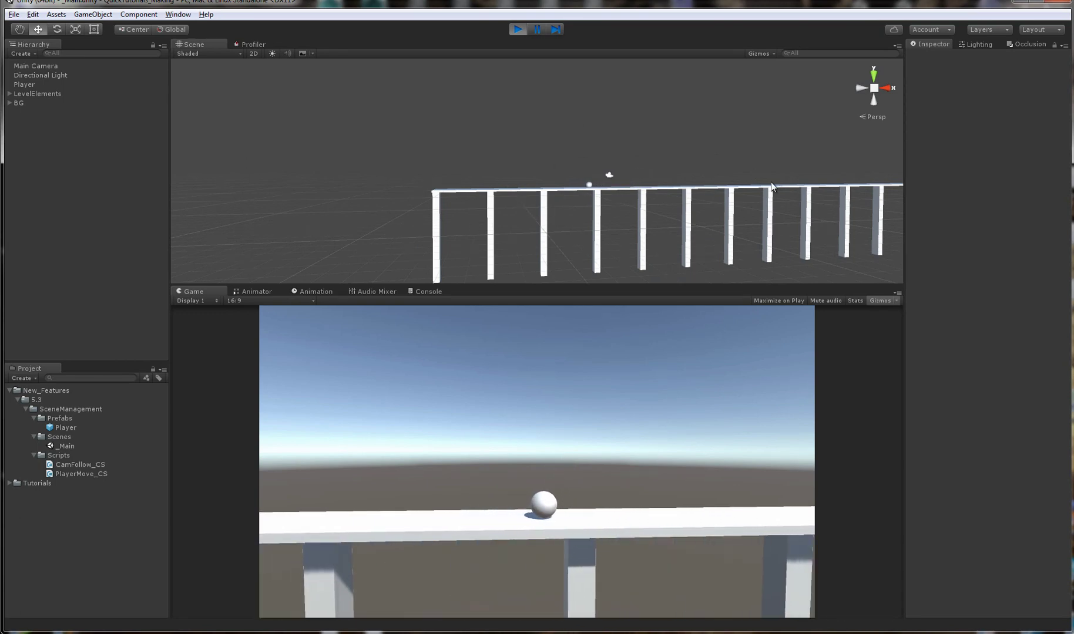
pyautogui.keyDown('alt'); pyautogui.moveTo(579, 236); pyautogui.dragTo(468, 234); pyautogui.keyUp('alt')
pyautogui.click(516, 36)
# - Delete the far half of the level: Ground (2), Ground (3) and the pillars Cube (6) to Cube (11)
pyautogui.scroll(5, 610, 205)
pyautogui.click(607, 185)
pyautogui.moveTo(568, 172)
pyautogui.keyDown('alt'); pyautogui.mouseDown()
pyautogui.moveTo(603, 189)
pyautogui.moveTo(587, 171)
pyautogui.mouseUp(); pyautogui.keyUp('alt')
pyautogui.click(585, 175)
pyautogui.click(596, 170)
pyautogui.moveTo(593, 99); pyautogui.dragTo(869, 269)
pyautogui.scroll(5, 533, 206)
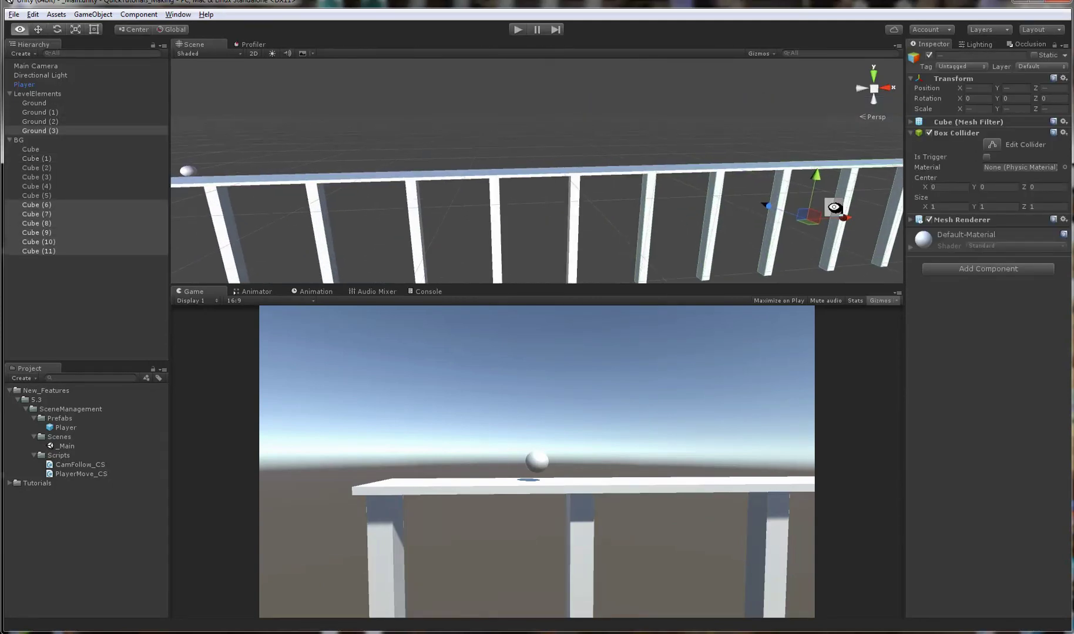
pyautogui.keyDown('shift'); pyautogui.click(706, 164); pyautogui.keyUp('shift')
pyautogui.press('Delete')
pyautogui.scroll(-5, 706, 164)
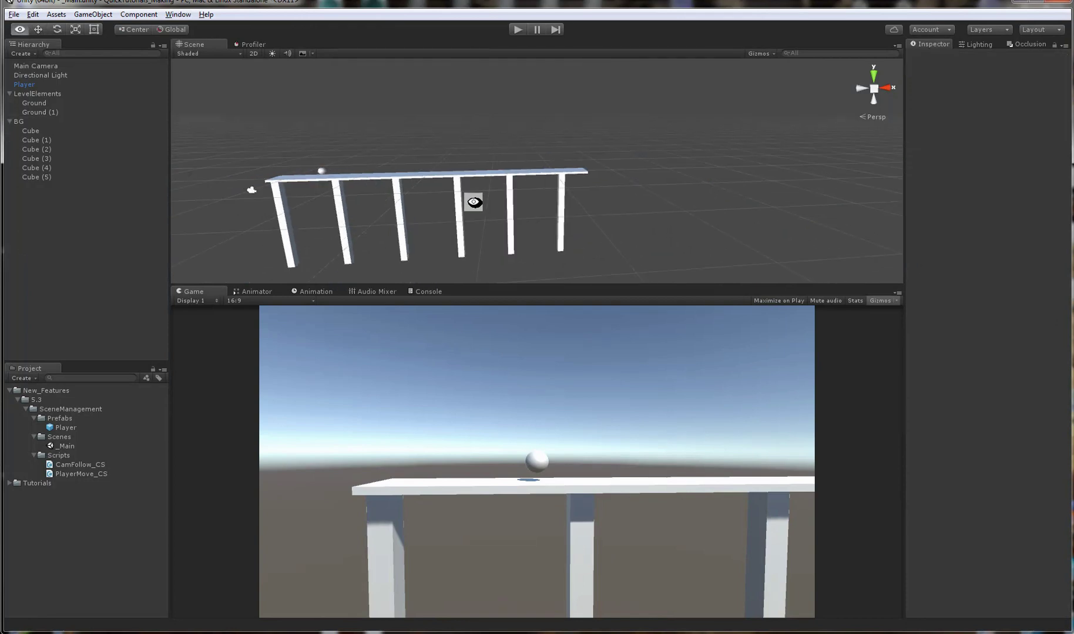
pyautogui.click(385, 175)
pyautogui.moveTo(385, 174); pyautogui.dragTo(432, 184, button='middle')
pyautogui.moveTo(274, 150); pyautogui.dragTo(739, 213)
pyautogui.scroll(5, 738, 216)
pyautogui.keyDown('alt'); pyautogui.moveTo(790, 271); pyautogui.dragTo(424, 209); pyautogui.keyUp('alt')
# - Try raising the Ground and Ground (1) planks above the pillars, and undo the moves
pyautogui.click(282, 186)
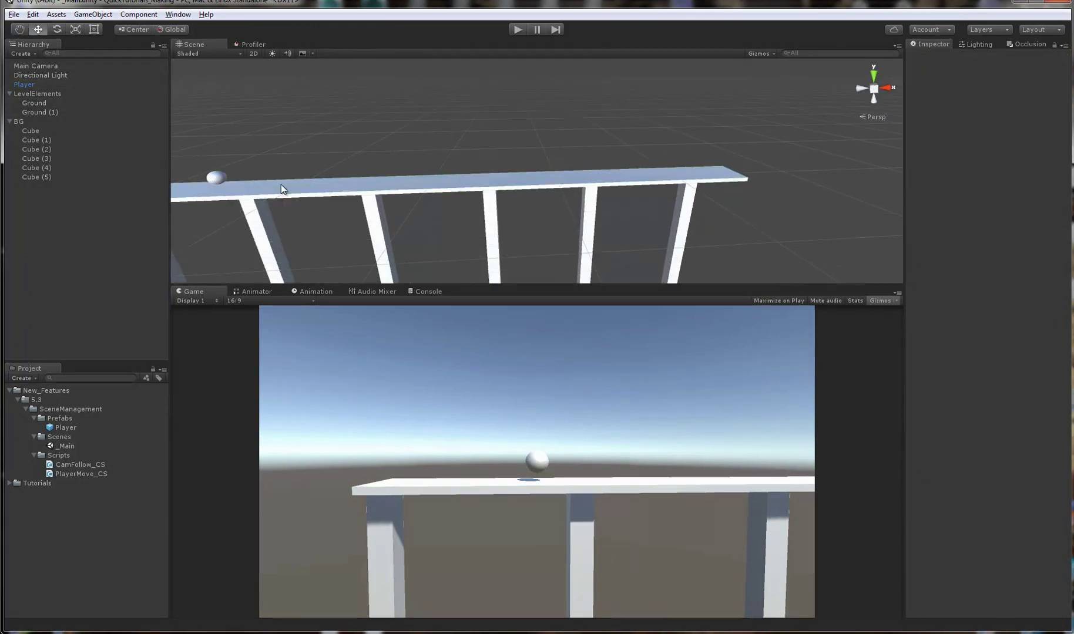
pyautogui.keyDown('shift'); pyautogui.click(515, 181); pyautogui.keyUp('shift')
pyautogui.moveTo(517, 183); pyautogui.dragTo(758, 203, button='middle')
pyautogui.scroll(-2, 752, 203)
pyautogui.click(452, 199)
pyautogui.keyDown('shift'); pyautogui.click(683, 189); pyautogui.keyUp('shift')
pyautogui.moveTo(622, 143); pyautogui.dragTo(621, 105)
pyautogui.click(708, 157)
pyautogui.click(709, 147)
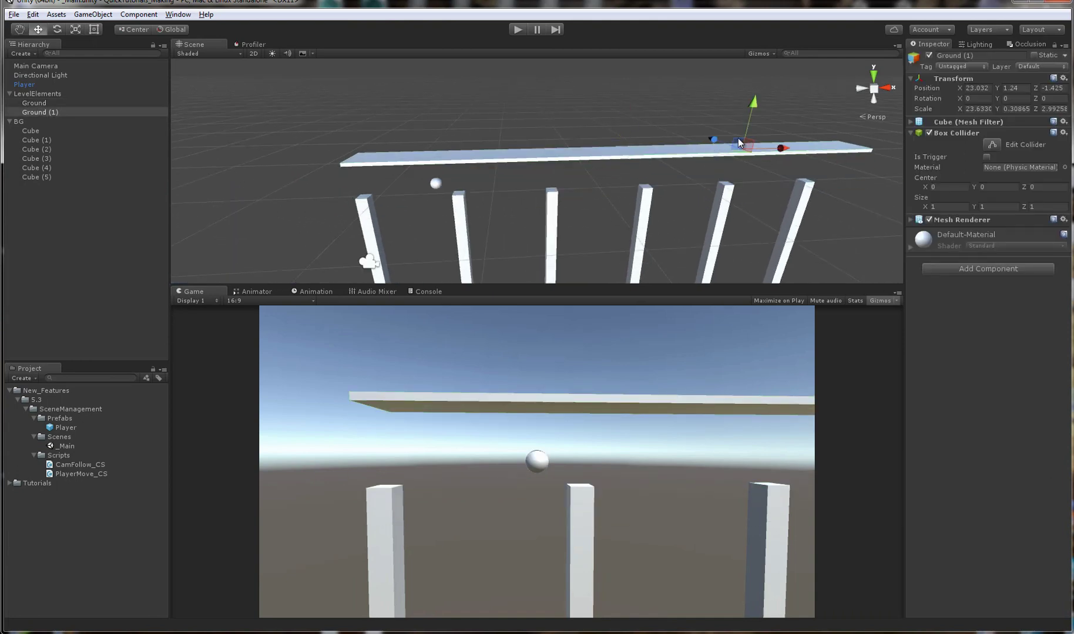
pyautogui.moveTo(735, 143); pyautogui.dragTo(751, 109)
pyautogui.hotkey('ctrl', 'z')
pyautogui.hotkey('ctrl', 'z')
pyautogui.hotkey('ctrl', 'z')
pyautogui.hotkey('ctrl', 'z')
pyautogui.click(732, 113)
pyautogui.keyDown('alt'); pyautogui.scroll(-5, 664, 124); pyautogui.keyUp('alt')
pyautogui.keyDown('alt'); pyautogui.moveTo(595, 137); pyautogui.dragTo(599, 172); pyautogui.keyUp('alt')
pyautogui.keyDown('alt'); pyautogui.moveTo(712, 151); pyautogui.dragTo(470, 159); pyautogui.keyUp('alt')
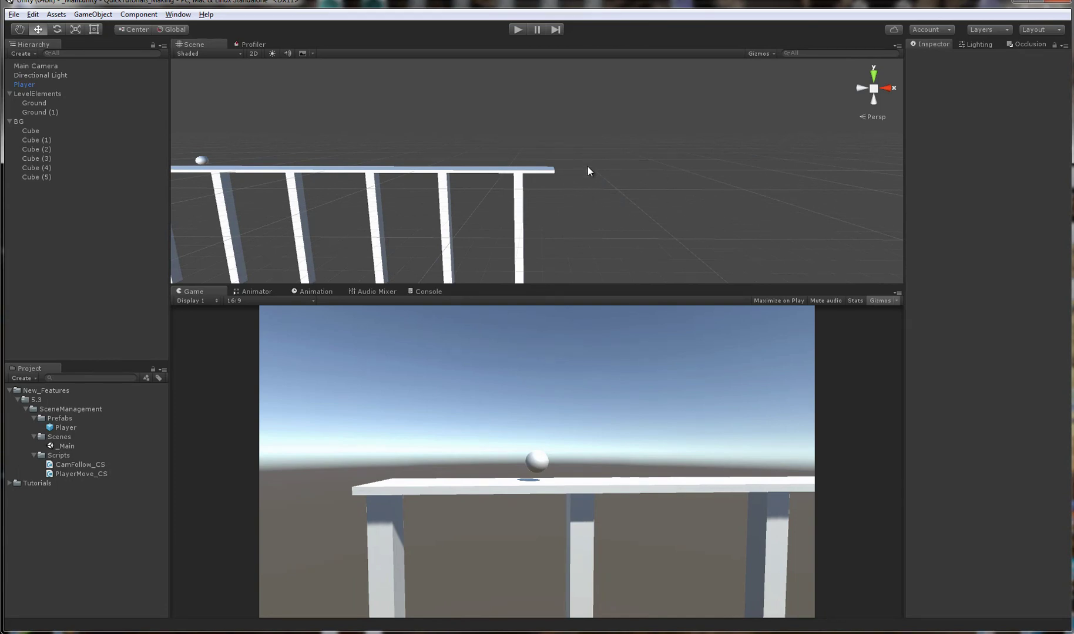
pyautogui.keyDown('alt'); pyautogui.moveTo(209, 185); pyautogui.dragTo(556, 201); pyautogui.keyUp('alt')
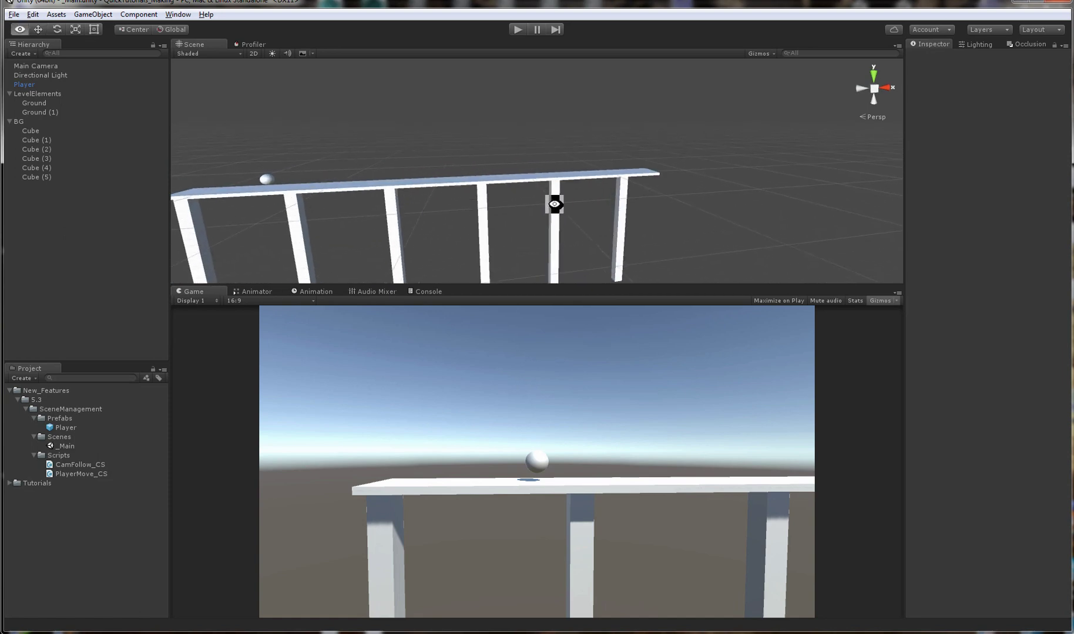
pyautogui.click(269, 178)
pyautogui.keyDown('alt'); pyautogui.moveTo(646, 179); pyautogui.dragTo(537, 107); pyautogui.keyUp('alt')
pyautogui.click(538, 110)
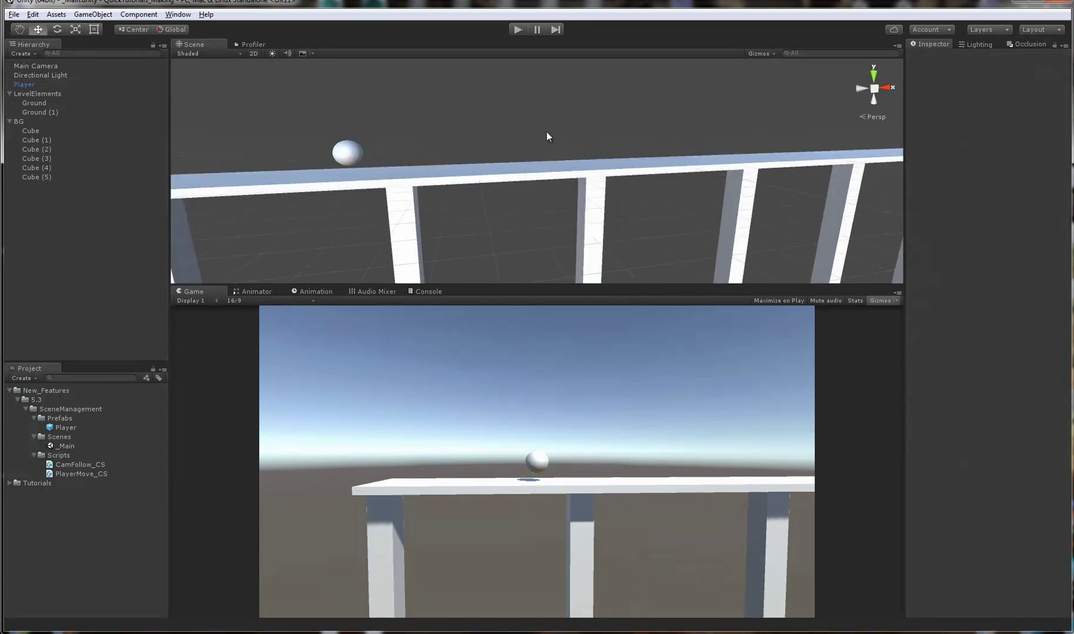
pyautogui.scroll(-4, 676, 183)
# - Switch to the Unity documentation in Opera and search the Scripting API for "SceneManagement"
pyautogui.hotkey('alt', 'Tab')
pyautogui.moveTo(599, 13); pyautogui.dragTo(483, 12)
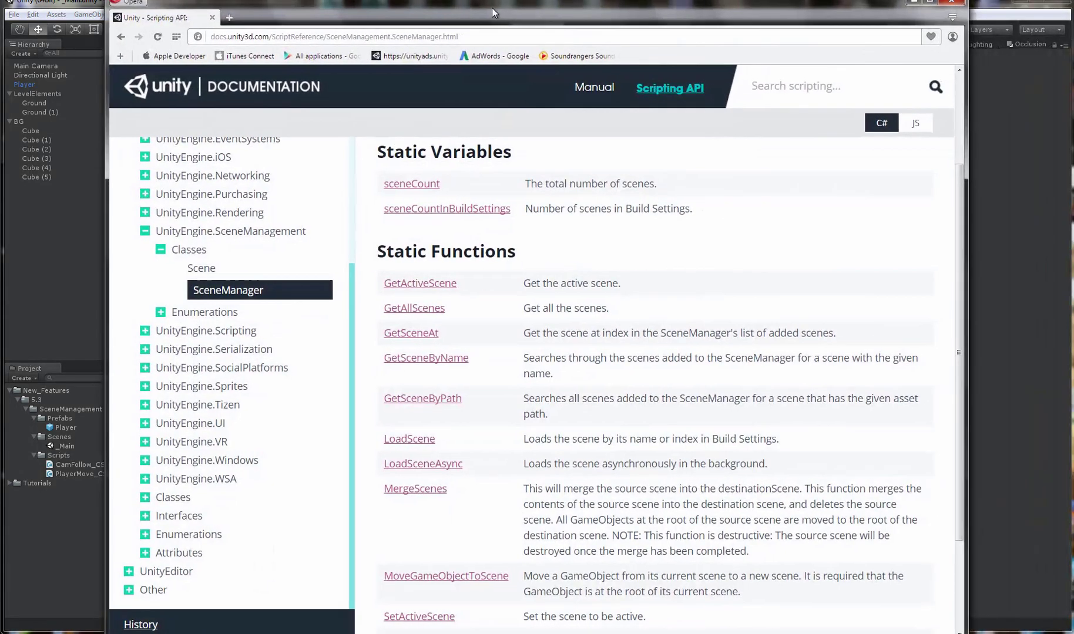
pyautogui.click(813, 85)
pyautogui.write('SceneManagemem')
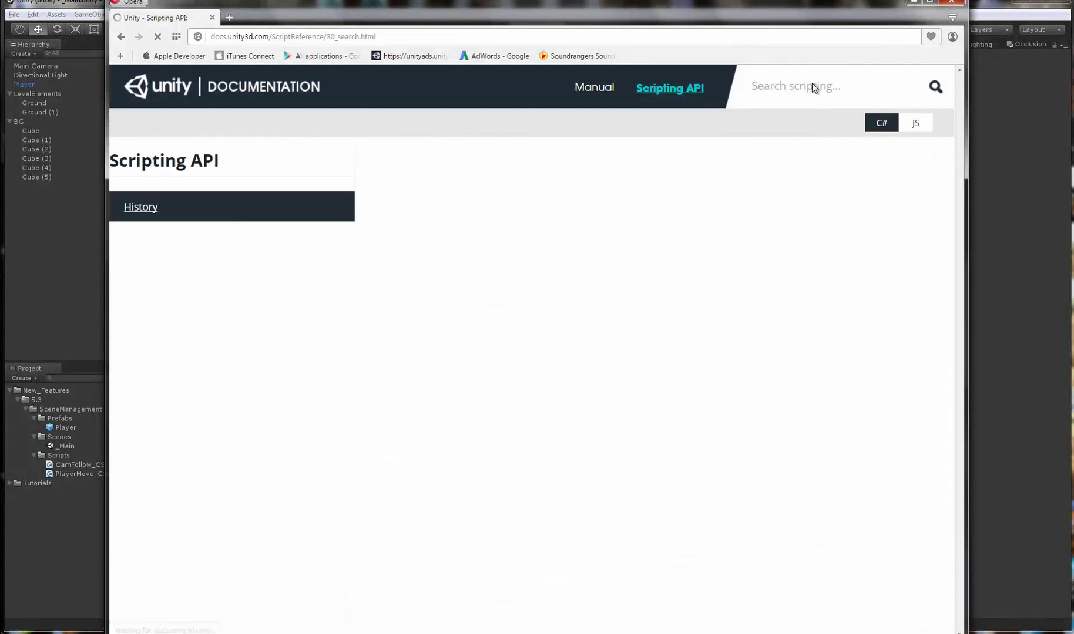
# - Look at the EditorSceneManager.CloseScene search result and return to the SceneManager class page
pyautogui.click(485, 201)
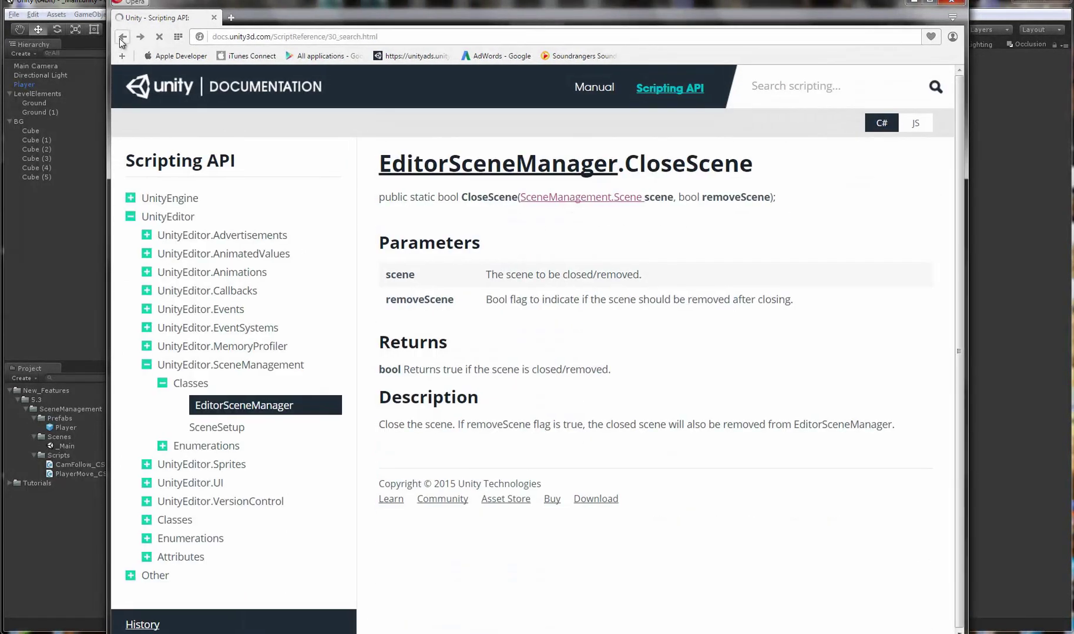
pyautogui.click(122, 36)
pyautogui.click(877, 86)
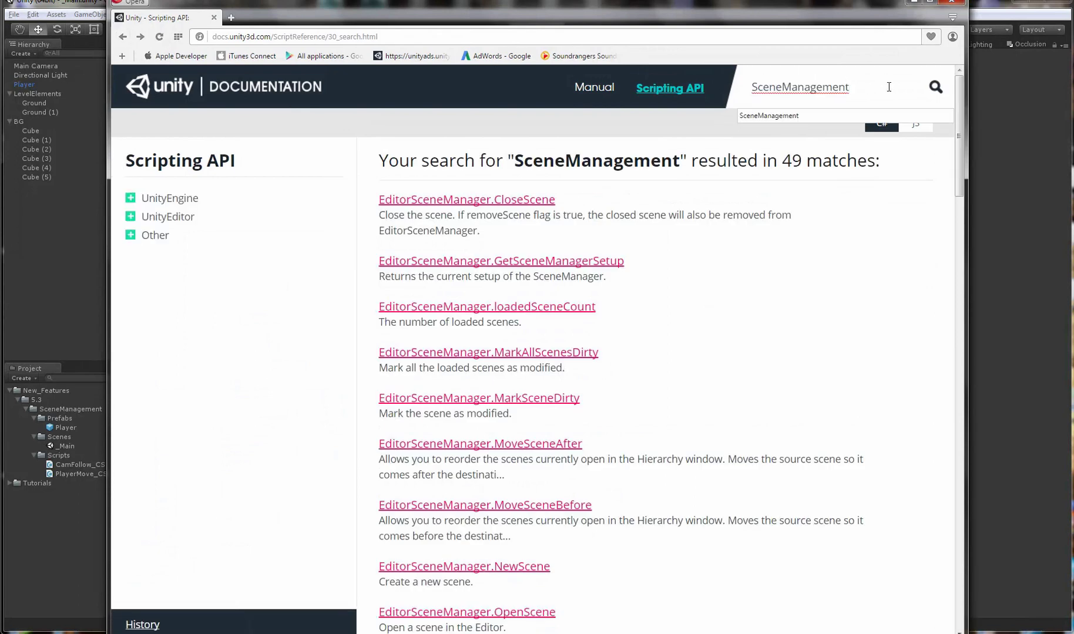
pyautogui.click(122, 37)
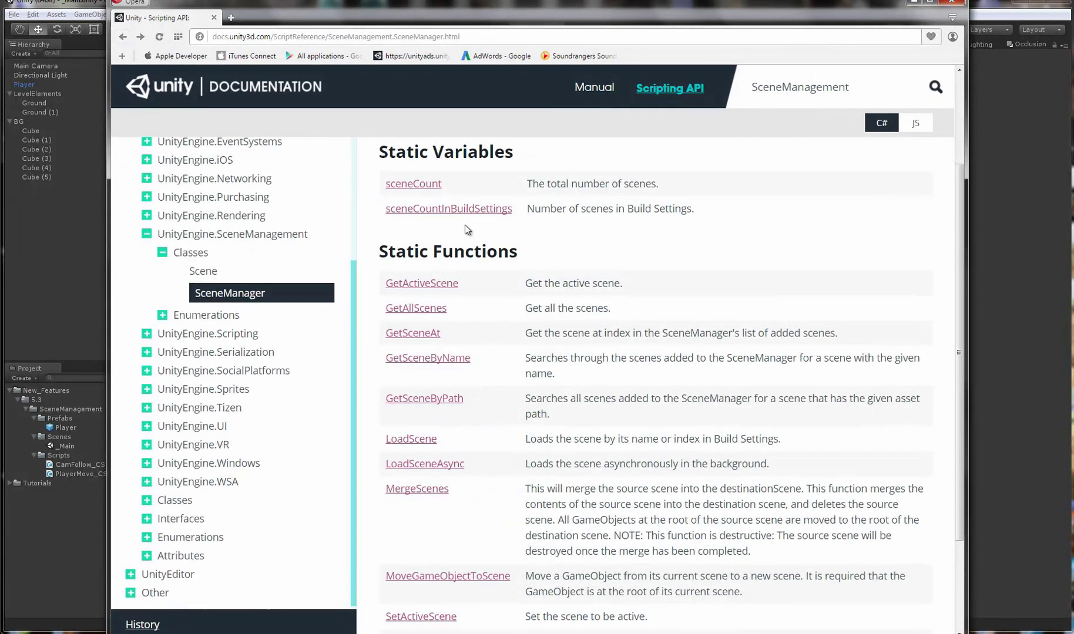
# - Search the Scripting API for "SceneManager" and look over the SceneManager class page
pyautogui.doubleClick(843, 88)
pyautogui.write('SceneManager')
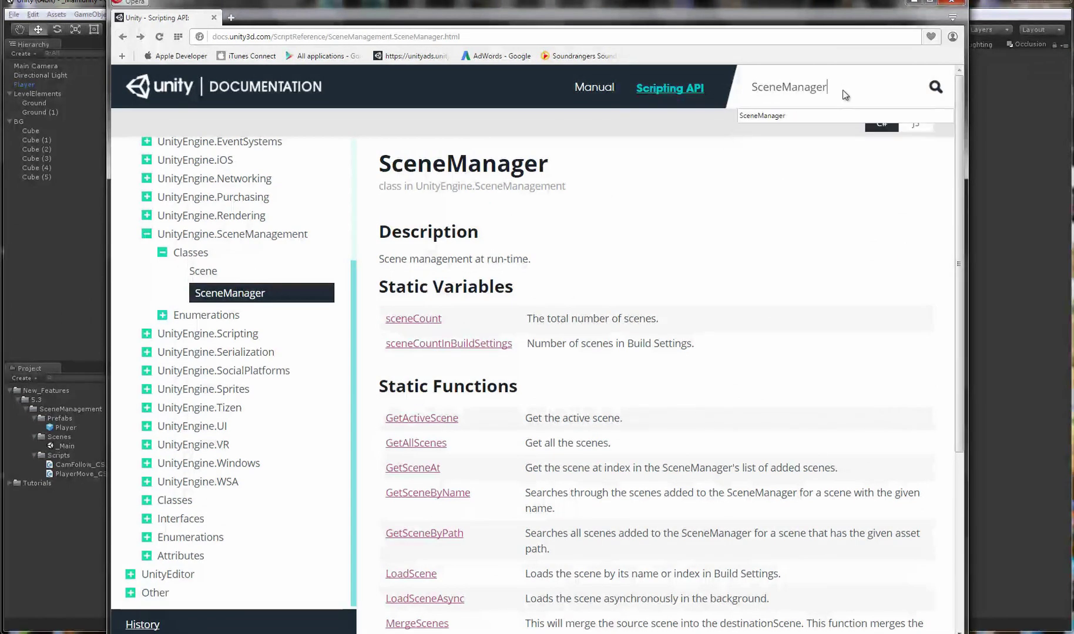
pyautogui.press('Return')
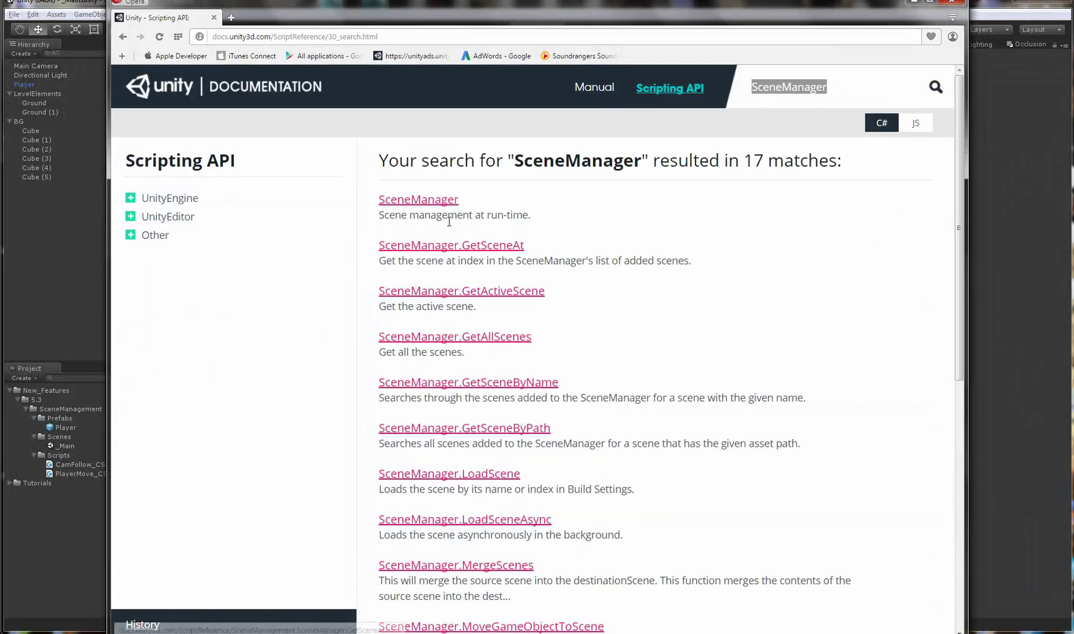
pyautogui.click(427, 200)
pyautogui.scroll(-2, 532, 223)
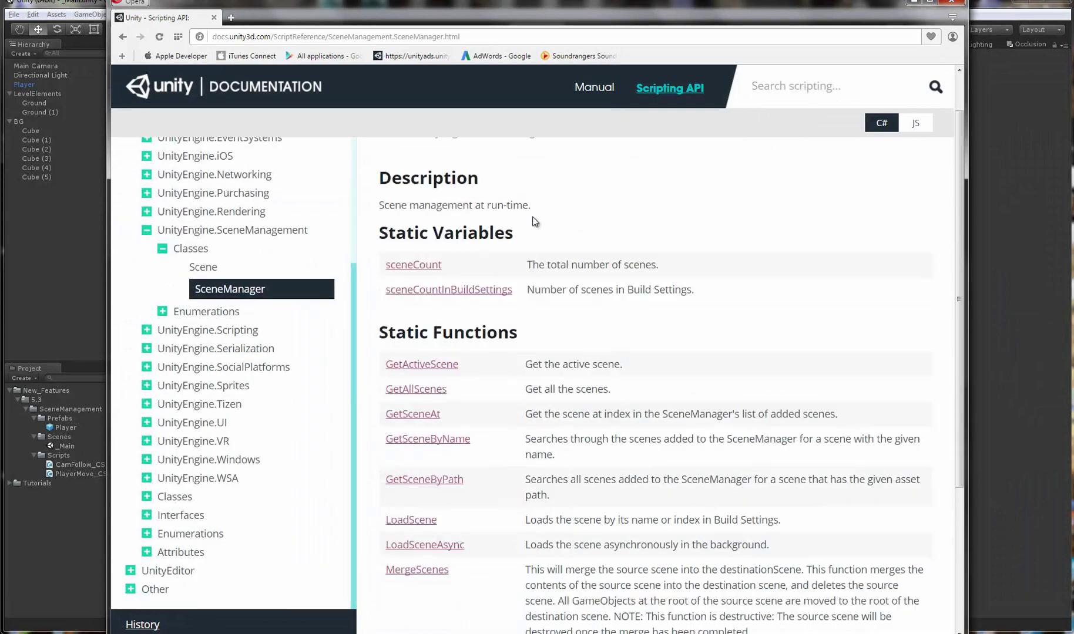
pyautogui.scroll(1, 647, 308)
# - Switch back to Unity and save the scene under the new name Level1_Part_01 in New_Features/5.3/SceneManagement/Scenes
pyautogui.hotkey('alt', 'Tab')
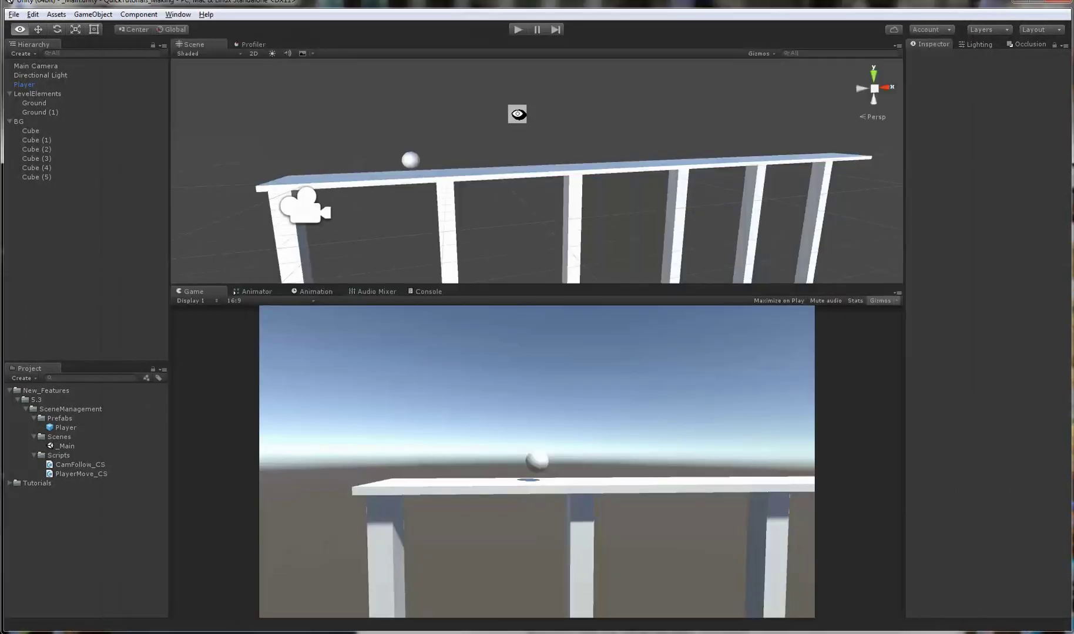
pyautogui.keyDown('alt'); pyautogui.moveTo(517, 113); pyautogui.dragTo(563, 171); pyautogui.keyUp('alt')
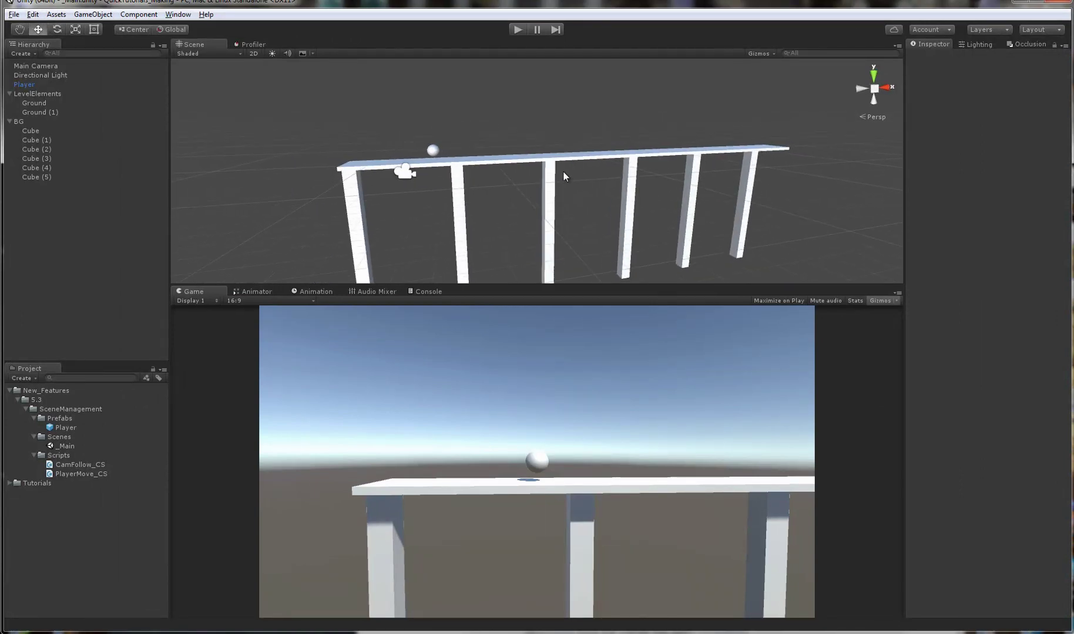
pyautogui.hotkey('ctrl', 'shift', 's')
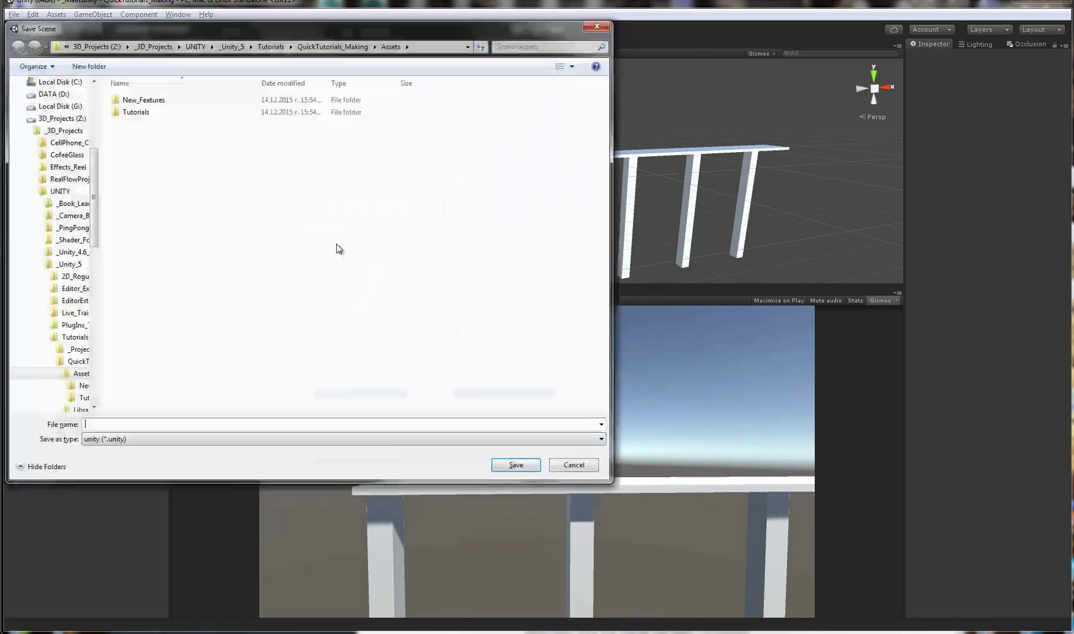
pyautogui.moveTo(100, 248); pyautogui.dragTo(70, 242)
pyautogui.doubleClick(120, 101)
pyautogui.doubleClick(120, 104)
pyautogui.doubleClick(119, 105)
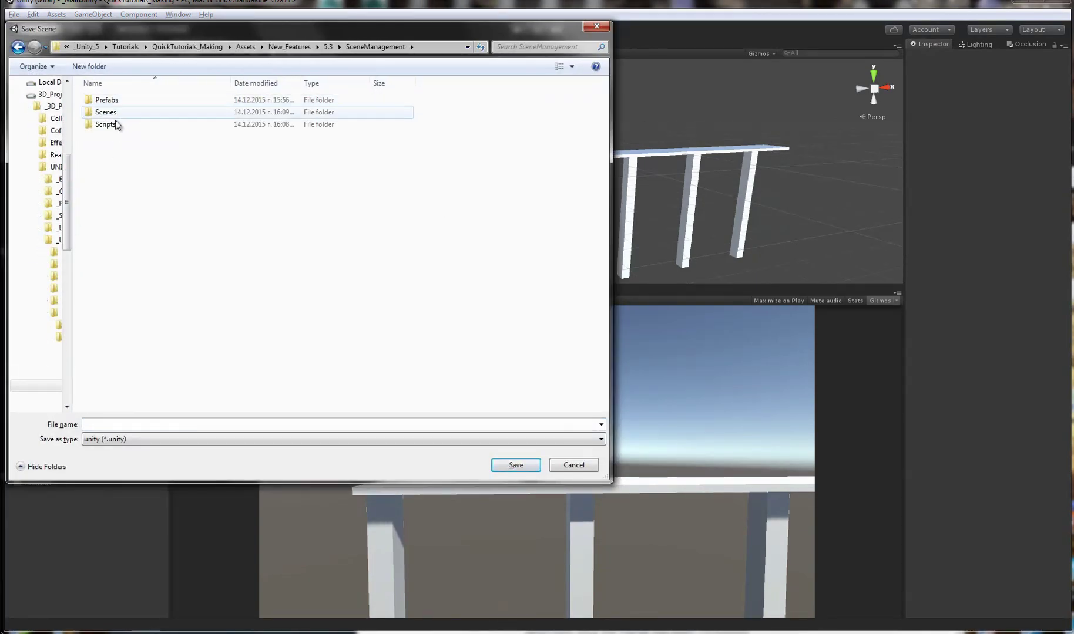
pyautogui.doubleClick(115, 125)
pyautogui.press('BackSpace')
pyautogui.doubleClick(118, 113)
pyautogui.click(178, 422)
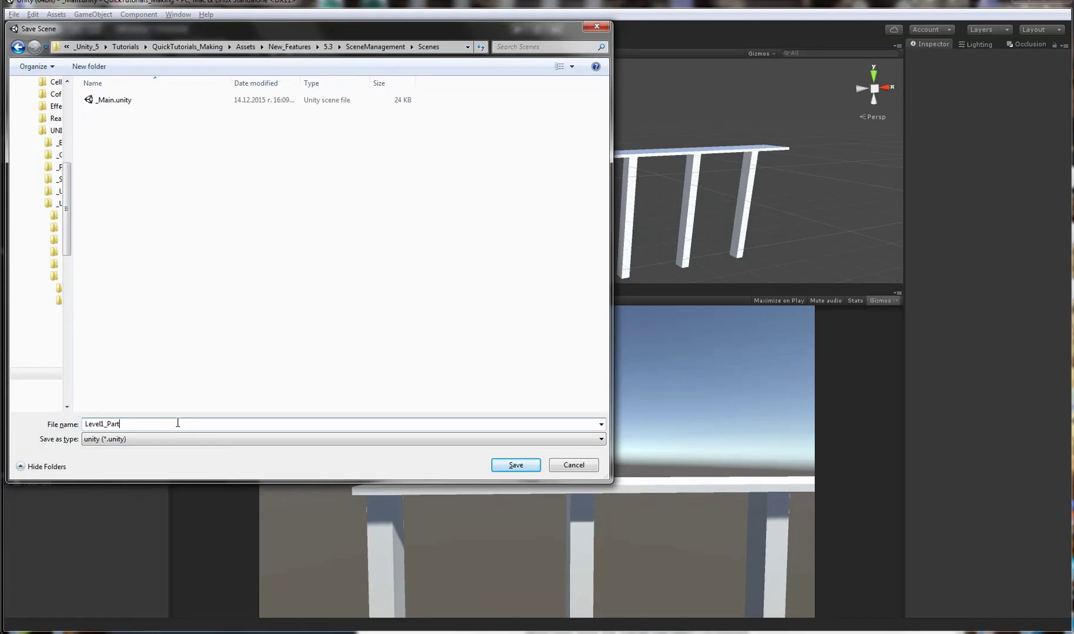
pyautogui.press('Return')
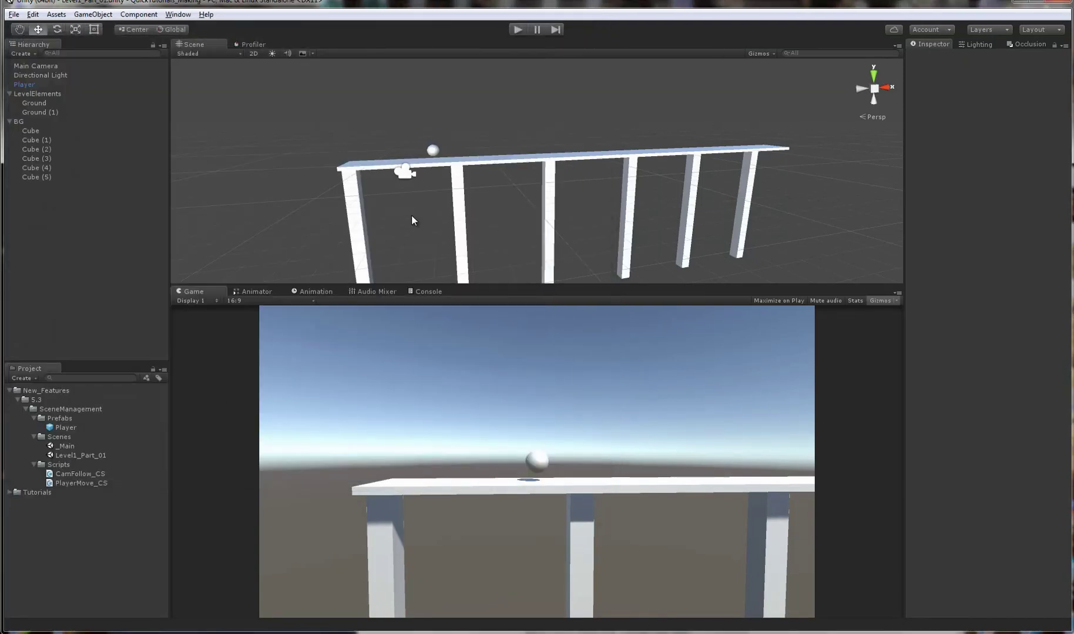
# - Collapse the LevelElements and BG groups and delete the Player and the Main Camera from the scene
pyautogui.moveTo(413, 220); pyautogui.dragTo(528, 179, button='right')
pyautogui.click(10, 93)
pyautogui.click(10, 103)
pyautogui.moveTo(480, 149); pyautogui.dragTo(500, 182, button='right')
pyautogui.moveTo(361, 140); pyautogui.dragTo(424, 136, button='right')
pyautogui.click(408, 142)
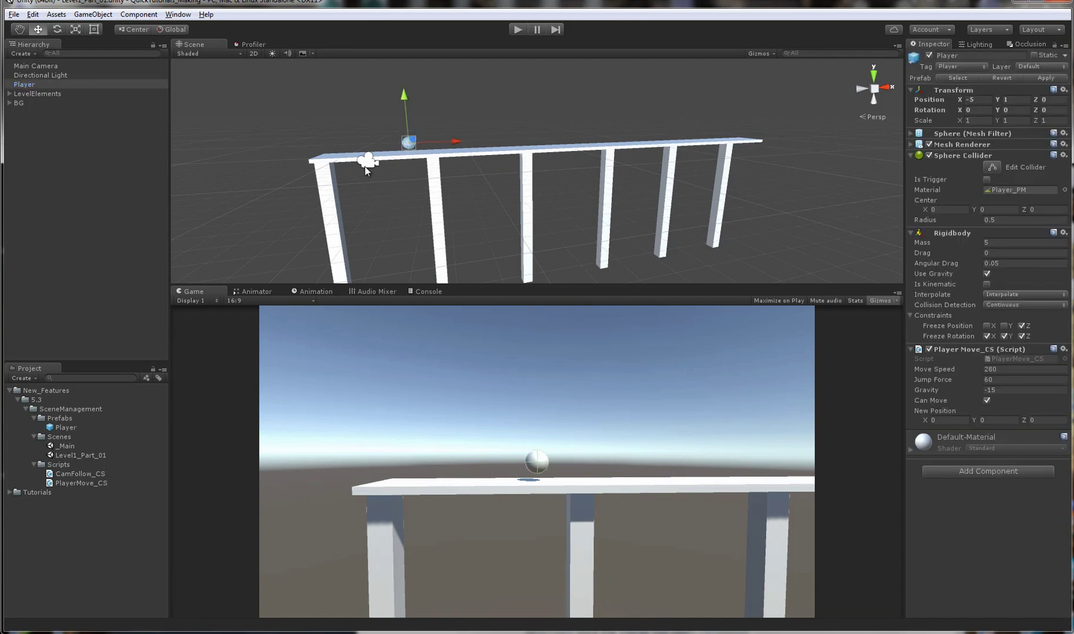
pyautogui.keyDown('ctrl'); pyautogui.click(482, 192); pyautogui.keyUp('ctrl')
pyautogui.press('Delete')
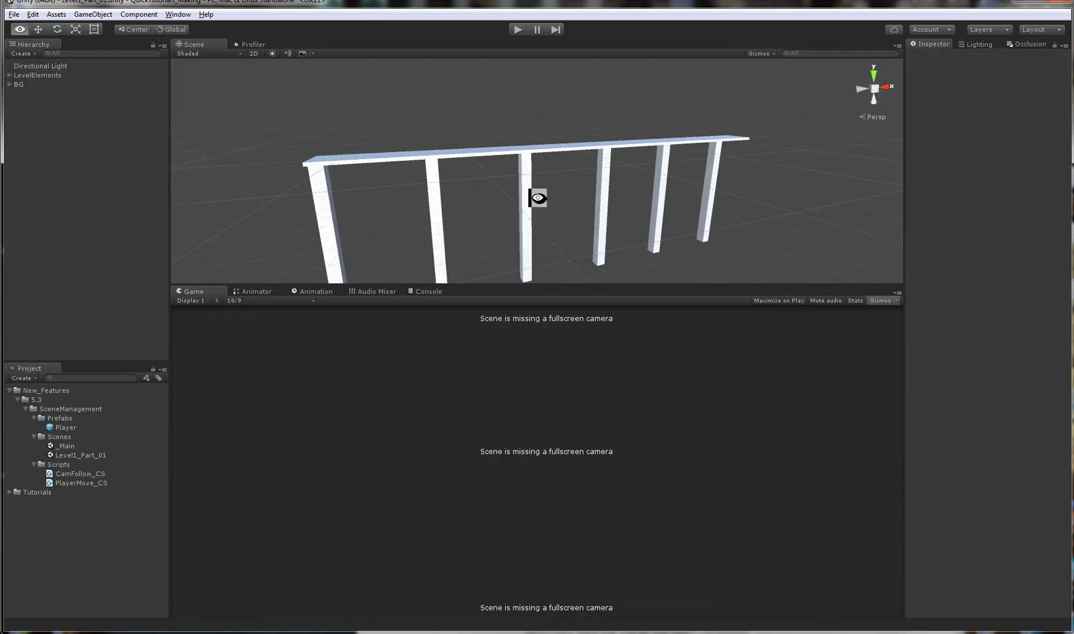
pyautogui.keyDown('alt'); pyautogui.moveTo(530, 197); pyautogui.dragTo(477, 199); pyautogui.keyUp('alt')
pyautogui.keyDown('alt'); pyautogui.moveTo(476, 200); pyautogui.dragTo(498, 210, button='right'); pyautogui.keyUp('alt')
pyautogui.click(35, 67)
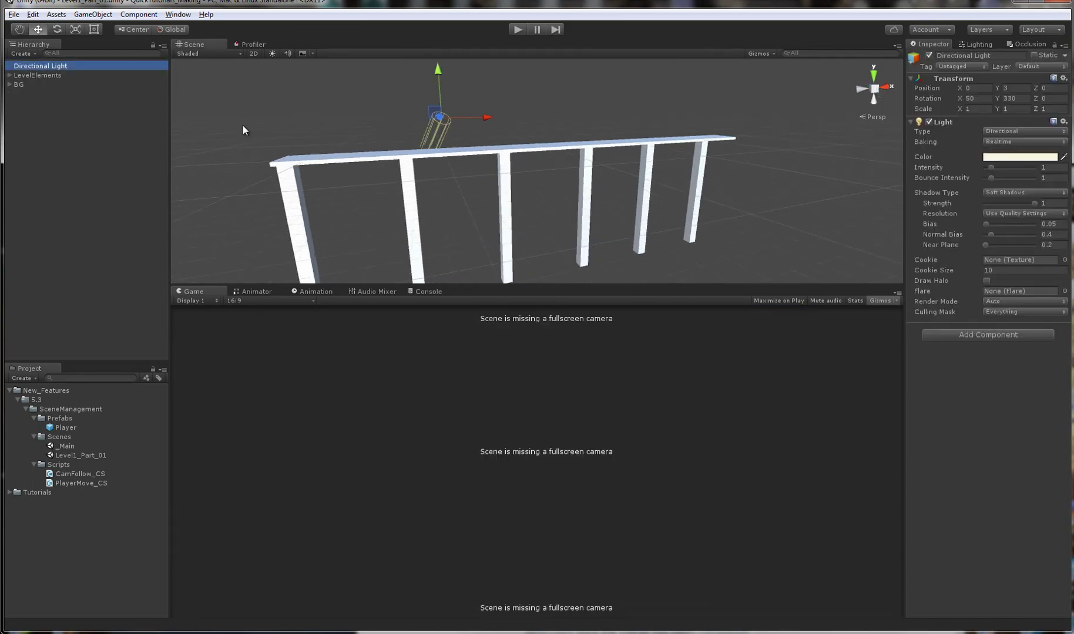
pyautogui.click(414, 160)
pyautogui.press('Delete')
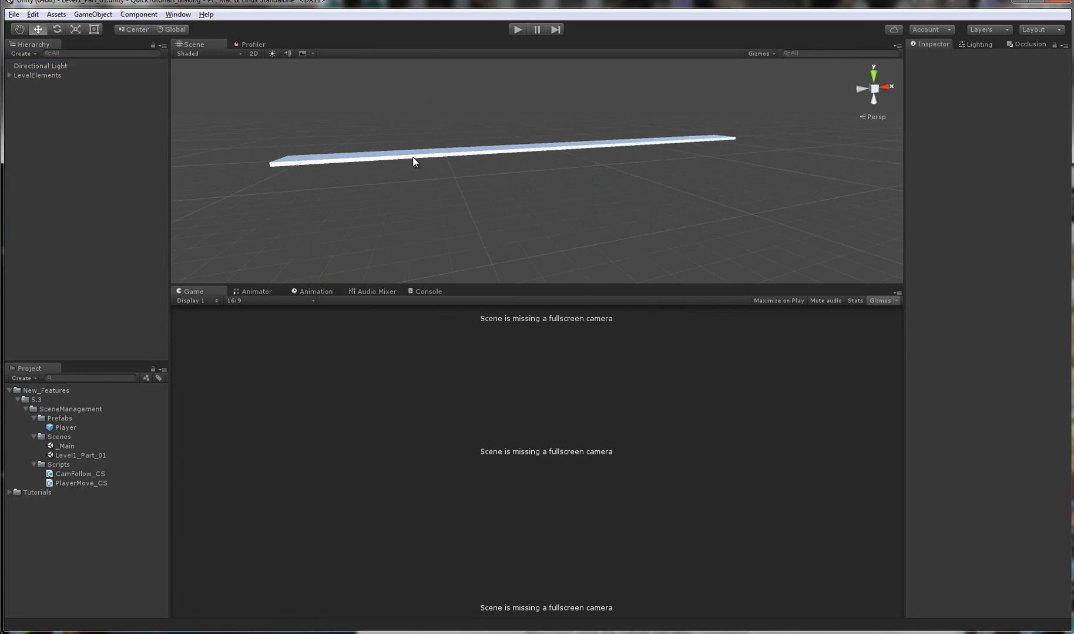
pyautogui.hotkey('ctrl', 'z')
# - Delete the Directional Light so only the LevelElements and BG groups remain
pyautogui.click(65, 68)
pyautogui.press('Delete')
pyautogui.keyDown('alt'); pyautogui.moveTo(446, 156); pyautogui.dragTo(521, 185); pyautogui.keyUp('alt')
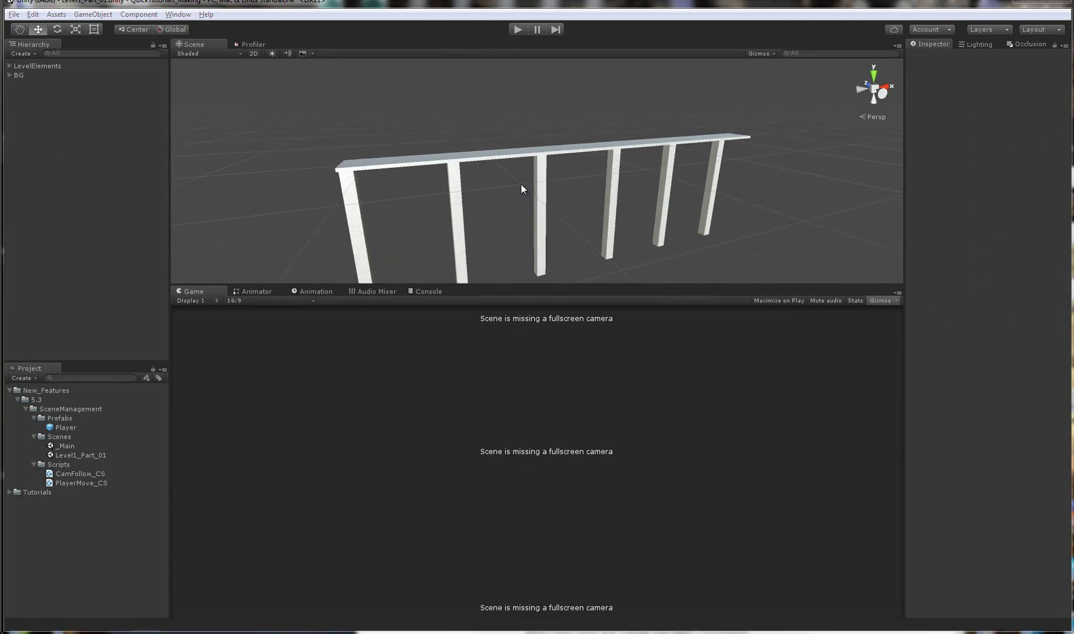
# - Save the stripped-down scene as Level1_Part_02 in the SceneManagement Scenes folder
pyautogui.hotkey('ctrl', 's')
pyautogui.doubleClick(121, 101)
pyautogui.doubleClick(124, 106)
pyautogui.doubleClick(123, 101)
pyautogui.doubleClick(121, 112)
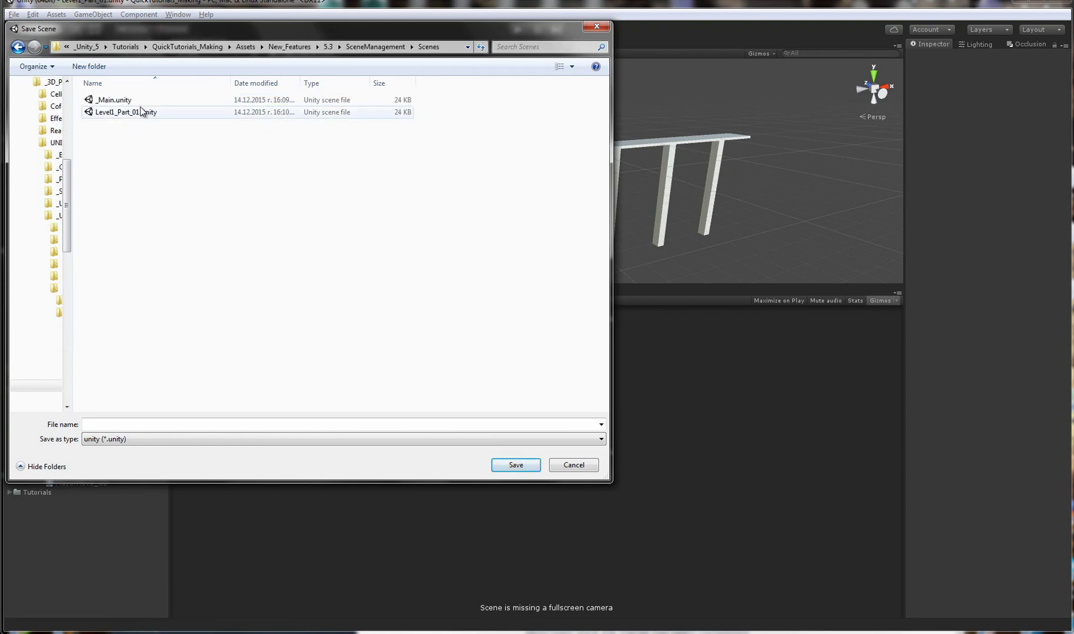
pyautogui.click(132, 100)
pyautogui.click(143, 113)
pyautogui.click(130, 423)
pyautogui.click(130, 425)
pyautogui.press('Return')
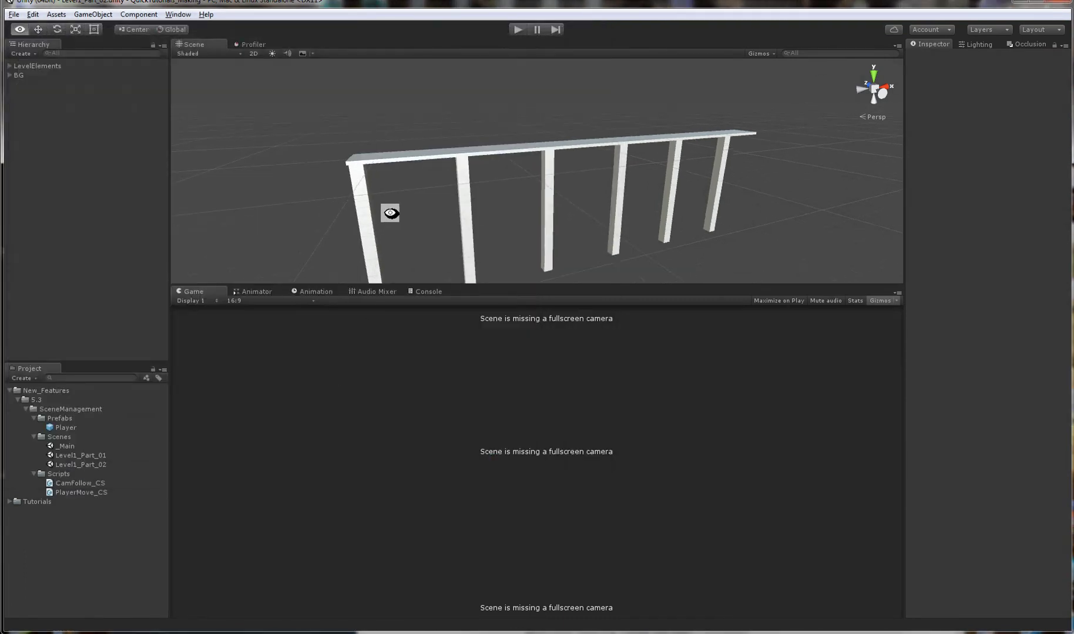
# - Enlarge the Scene view vertically at the expense of the Game view
pyautogui.moveTo(444, 286); pyautogui.dragTo(456, 453)
pyautogui.moveTo(503, 298); pyautogui.dragTo(514, 282, button='middle')
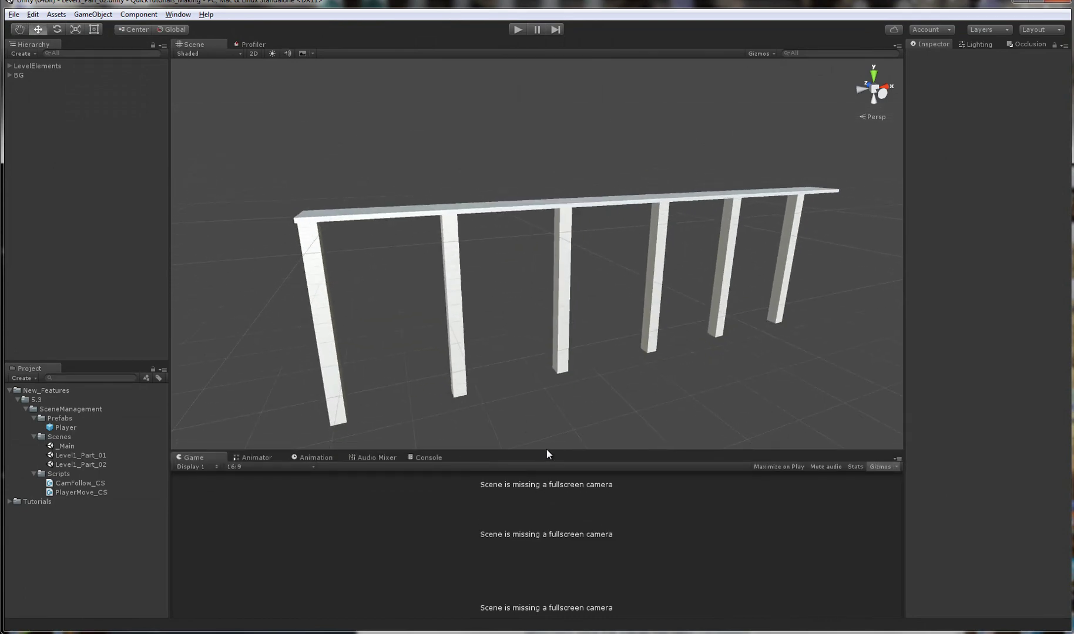
pyautogui.moveTo(544, 454); pyautogui.dragTo(552, 433)
pyautogui.keyDown('alt'); pyautogui.moveTo(560, 373); pyautogui.dragTo(577, 370); pyautogui.keyUp('alt')
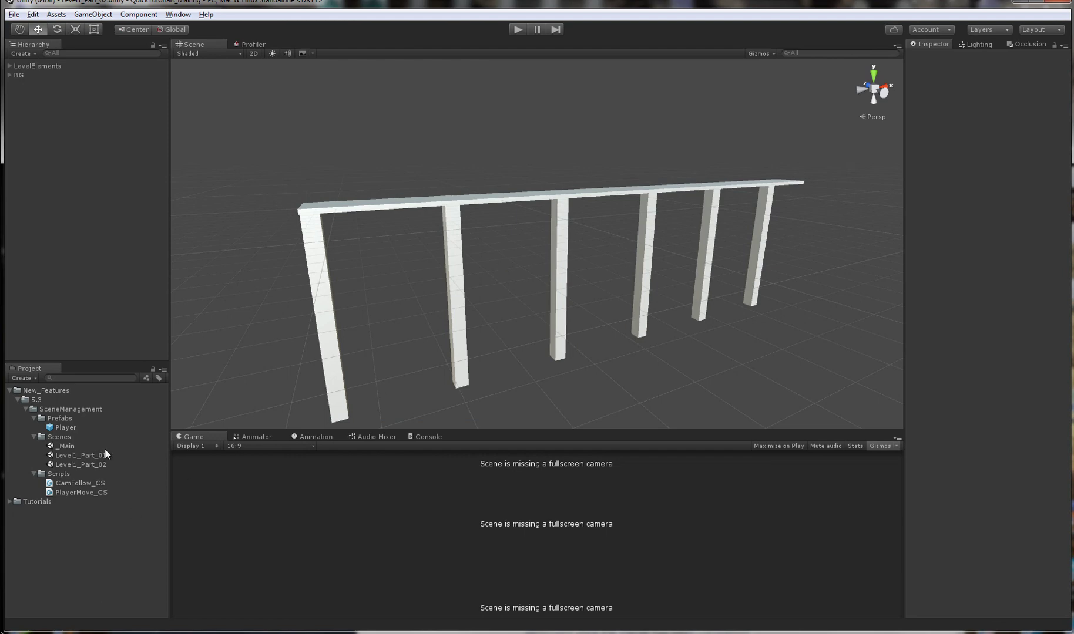
# - Open the Level1_Part_01 scene and add Level1_Part_02 to the Hierarchy as a second loaded scene
pyautogui.doubleClick(87, 454)
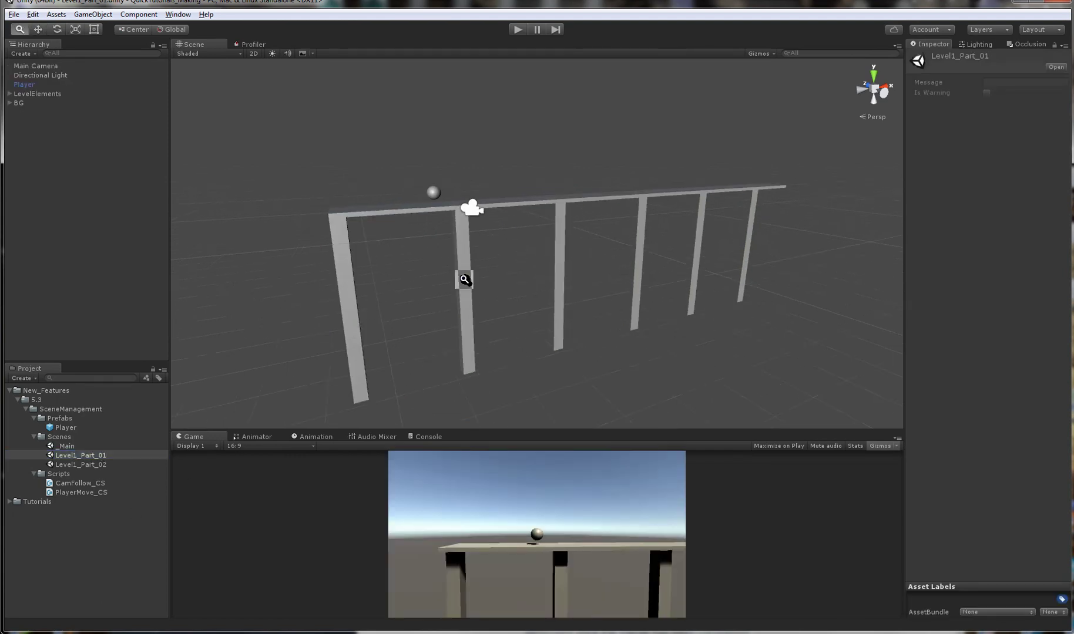
pyautogui.keyDown('alt'); pyautogui.moveTo(552, 226); pyautogui.dragTo(575, 235); pyautogui.keyUp('alt')
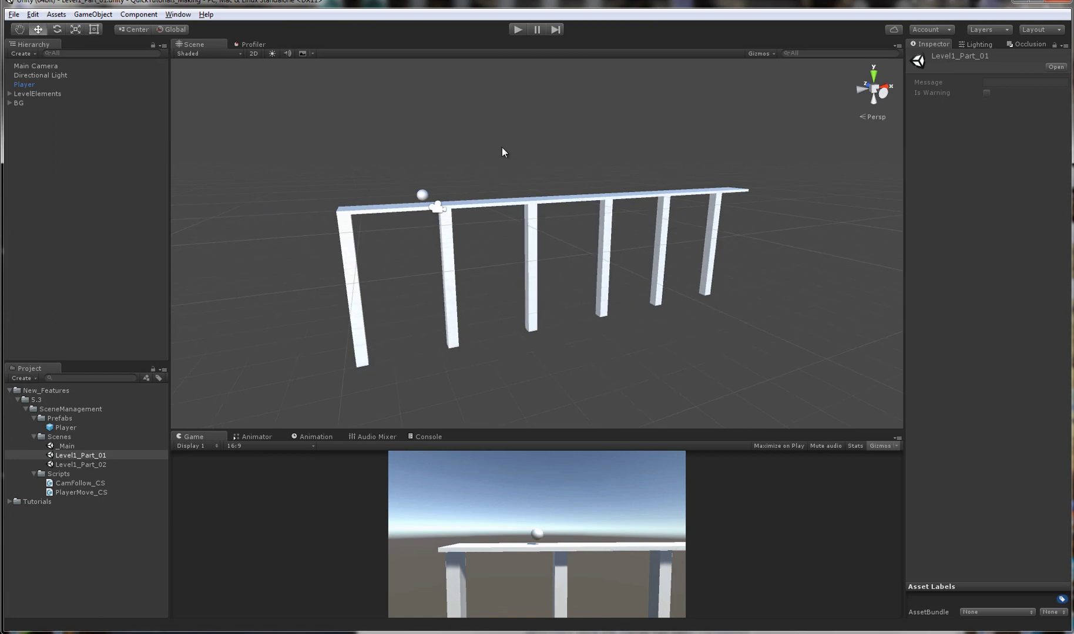
pyautogui.click(93, 465)
pyautogui.moveTo(90, 465); pyautogui.dragTo(74, 197)
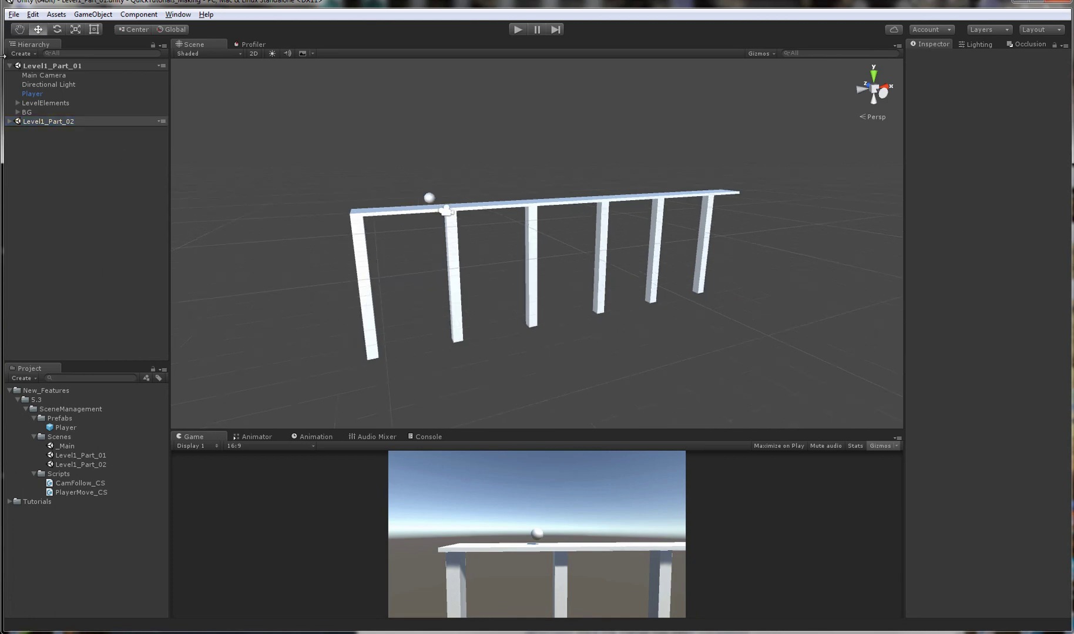
# - Switch the active scene back and forth between Level1_Part_02 and Level1_Part_01, ending with Level1_Part_01 active and both expanded
pyautogui.click(9, 66)
pyautogui.doubleClick(64, 73)
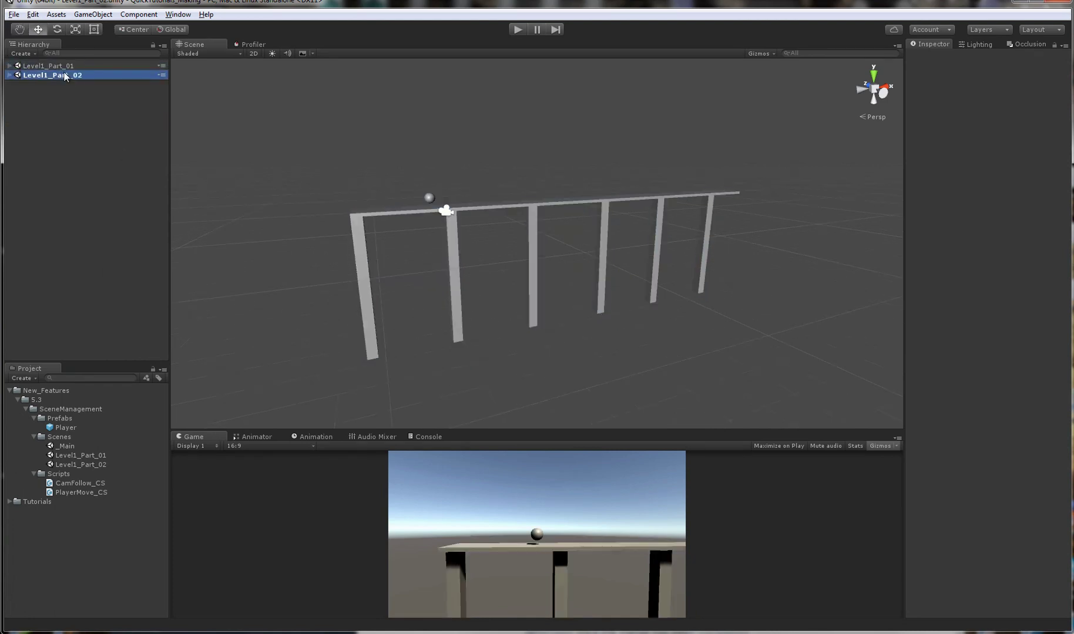
pyautogui.doubleClick(64, 66)
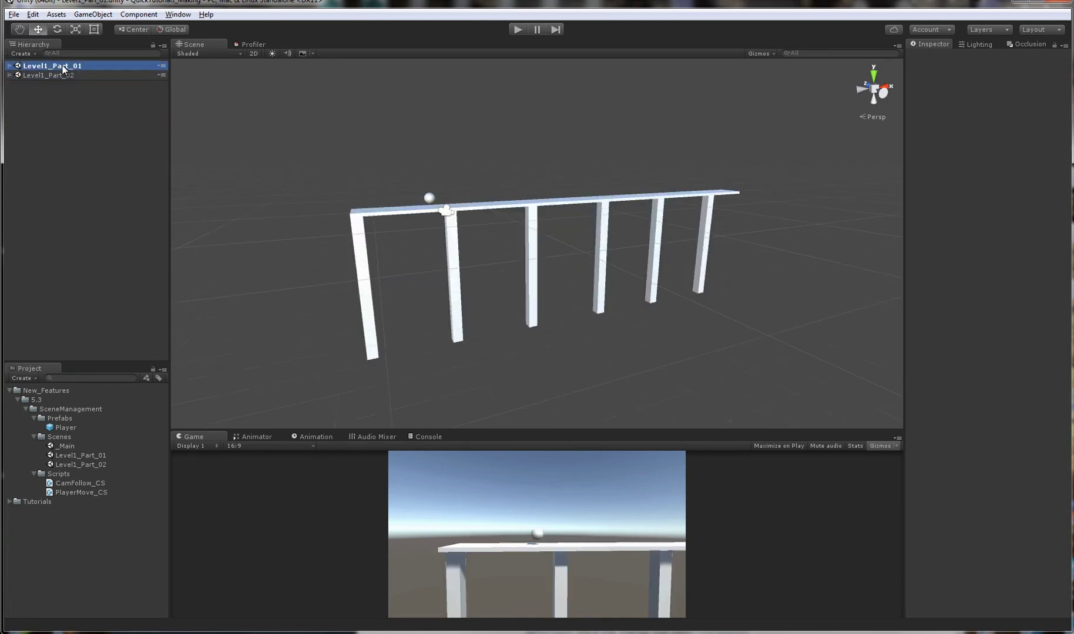
pyautogui.doubleClick(65, 74)
pyautogui.doubleClick(67, 65)
pyautogui.doubleClick(67, 74)
pyautogui.doubleClick(67, 66)
pyautogui.click(10, 75)
pyautogui.click(10, 67)
pyautogui.click(317, 200)
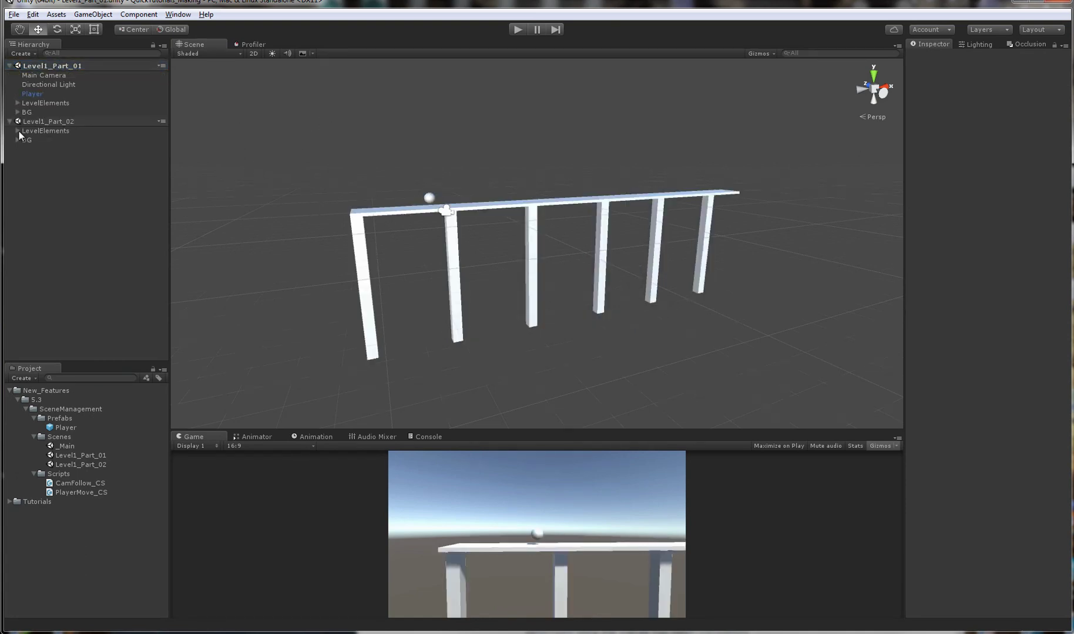
# - Move Level1_Part_02's LevelElements and BG groups together along X to just past the far end of the Level1_Part_01 platform
pyautogui.click(44, 132)
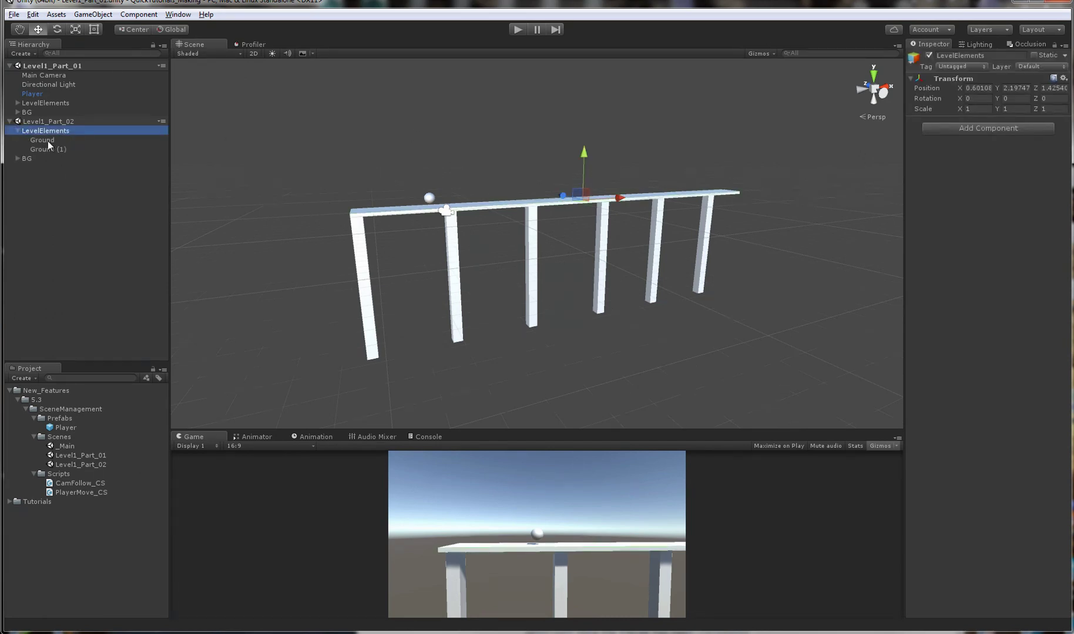
pyautogui.click(42, 140)
pyautogui.keyDown('shift'); pyautogui.click(48, 149); pyautogui.keyUp('shift')
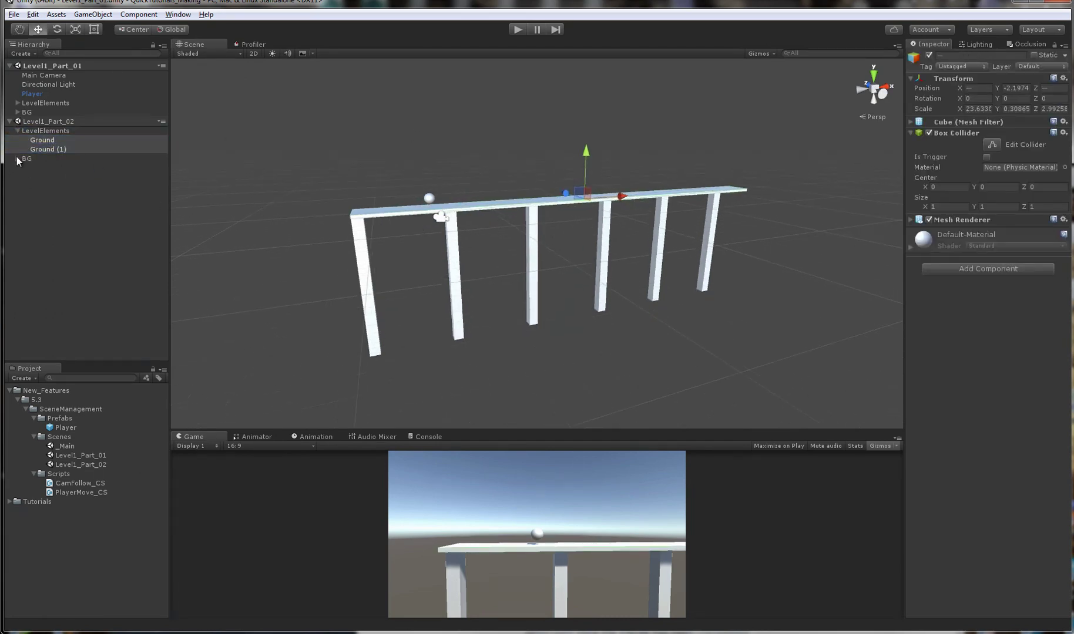
pyautogui.click(17, 131)
pyautogui.click(44, 131)
pyautogui.keyDown('shift'); pyautogui.click(36, 140); pyautogui.keyUp('shift')
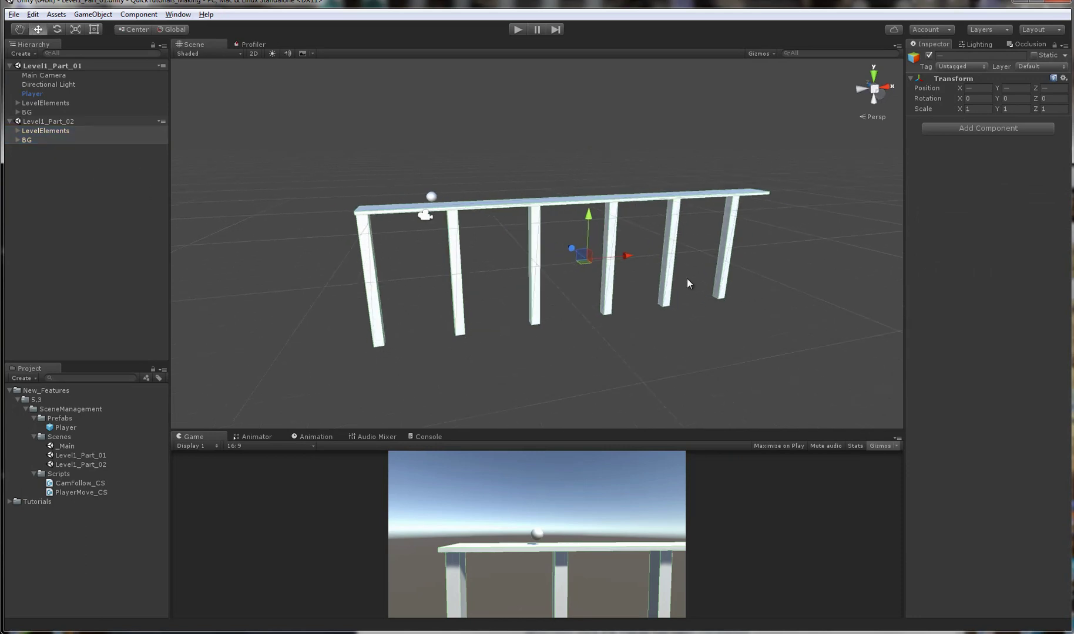
pyautogui.moveTo(621, 253); pyautogui.dragTo(858, 264)
pyautogui.keyDown('alt'); pyautogui.moveTo(699, 276); pyautogui.dragTo(388, 227); pyautogui.keyUp('alt')
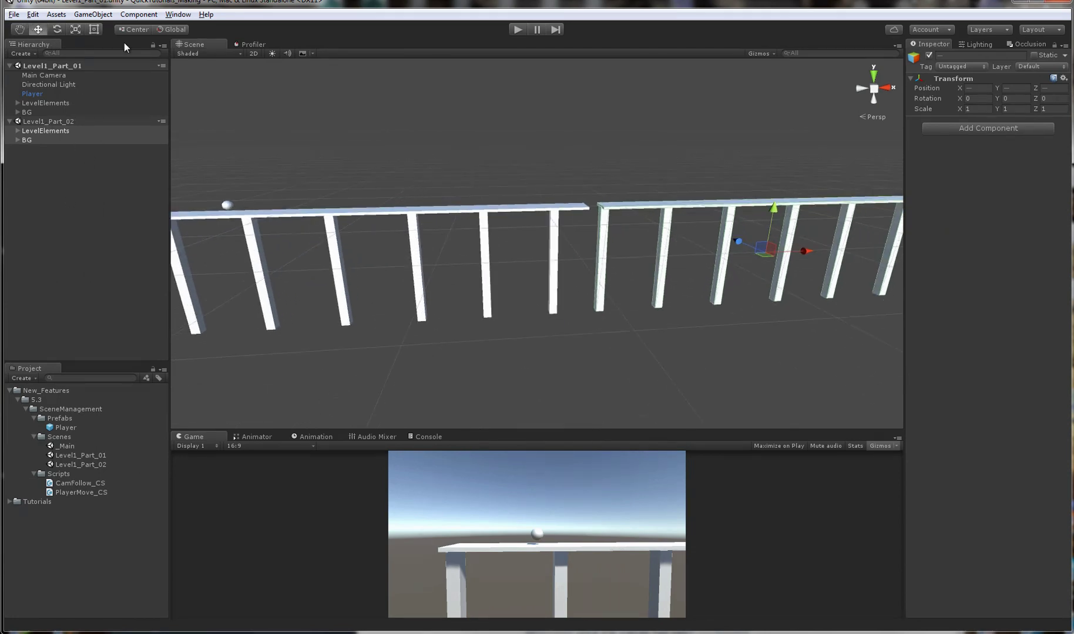
# - Raise pillar Cube (2) of Level1_Part_01 to Y 3 and lower pillar Cube (2) of Level1_Part_02 to Y -11.61
pyautogui.moveTo(413, 197); pyautogui.dragTo(562, 201, button='middle')
pyautogui.moveTo(637, 277); pyautogui.dragTo(449, 280, button='middle')
pyautogui.moveTo(327, 274); pyautogui.dragTo(414, 256, button='middle')
pyautogui.click(419, 264)
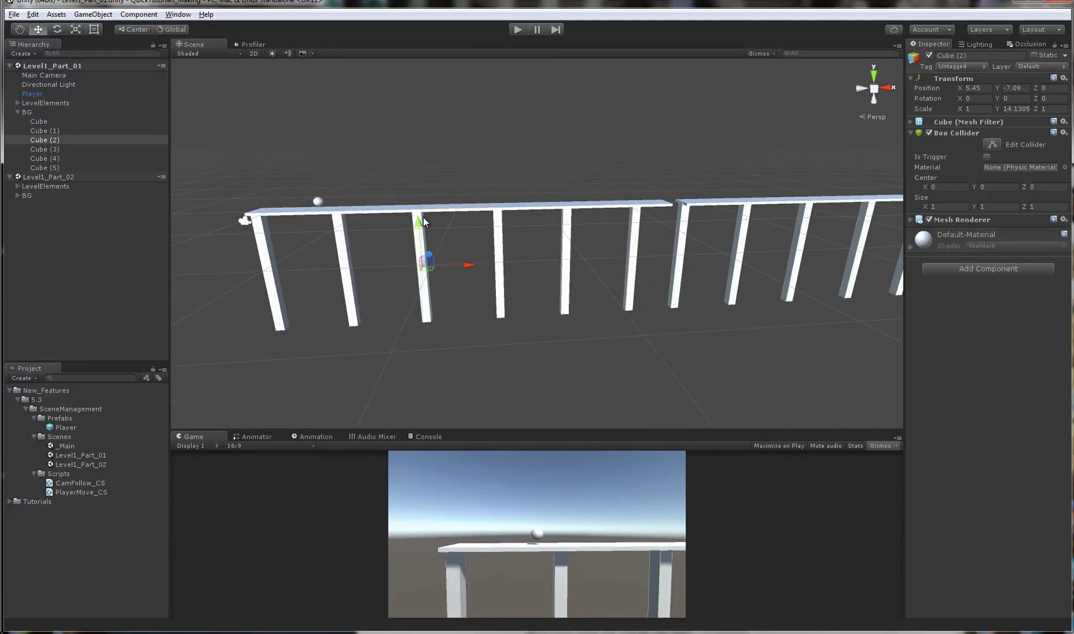
pyautogui.moveTo(421, 226); pyautogui.dragTo(412, 148)
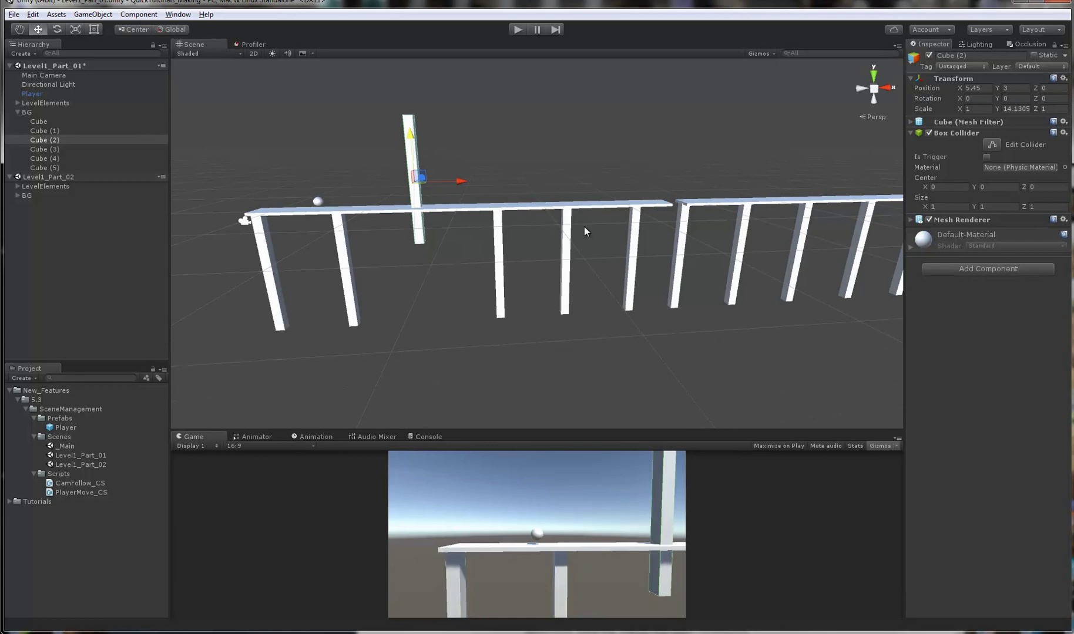
pyautogui.click(803, 252)
pyautogui.keyDown('alt'); pyautogui.moveTo(803, 253); pyautogui.dragTo(758, 245); pyautogui.keyUp('alt')
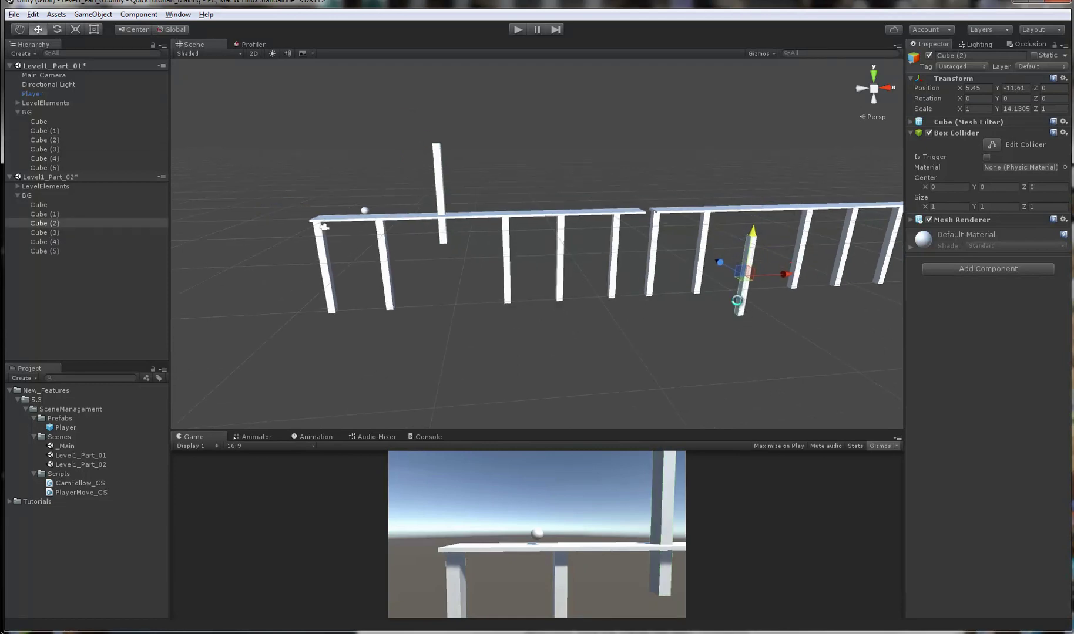
# - Open Level1_Part_01 on its own and lower its raised pillar Cube (2) back under the platform
pyautogui.doubleClick(86, 454)
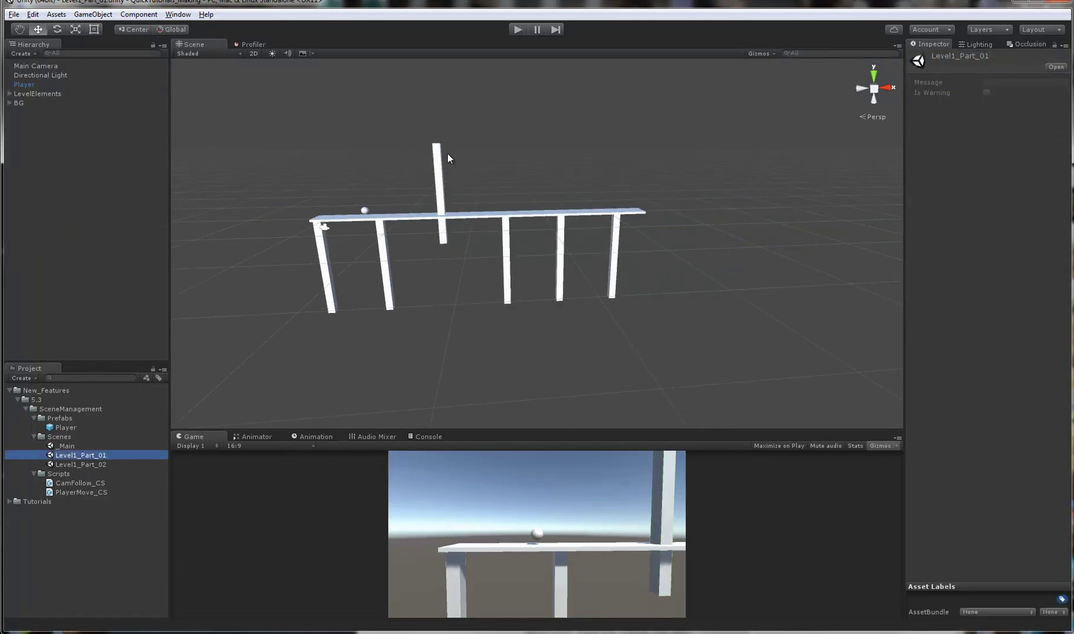
pyautogui.click(446, 153)
pyautogui.moveTo(445, 154); pyautogui.dragTo(467, 192)
# - Open Level1_Part_02 on its own and raise its pillar Cube (2) to Y -7.02 under the platform
pyautogui.doubleClick(86, 465)
pyautogui.moveTo(821, 239); pyautogui.dragTo(669, 269, button='middle')
pyautogui.click(634, 301)
pyautogui.press('f')
pyautogui.moveTo(577, 187); pyautogui.dragTo(549, 325, button='middle')
pyautogui.moveTo(549, 325); pyautogui.dragTo(545, 265)
pyautogui.keyDown('alt'); pyautogui.moveTo(756, 292); pyautogui.dragTo(582, 230, button='right'); pyautogui.keyUp('alt')
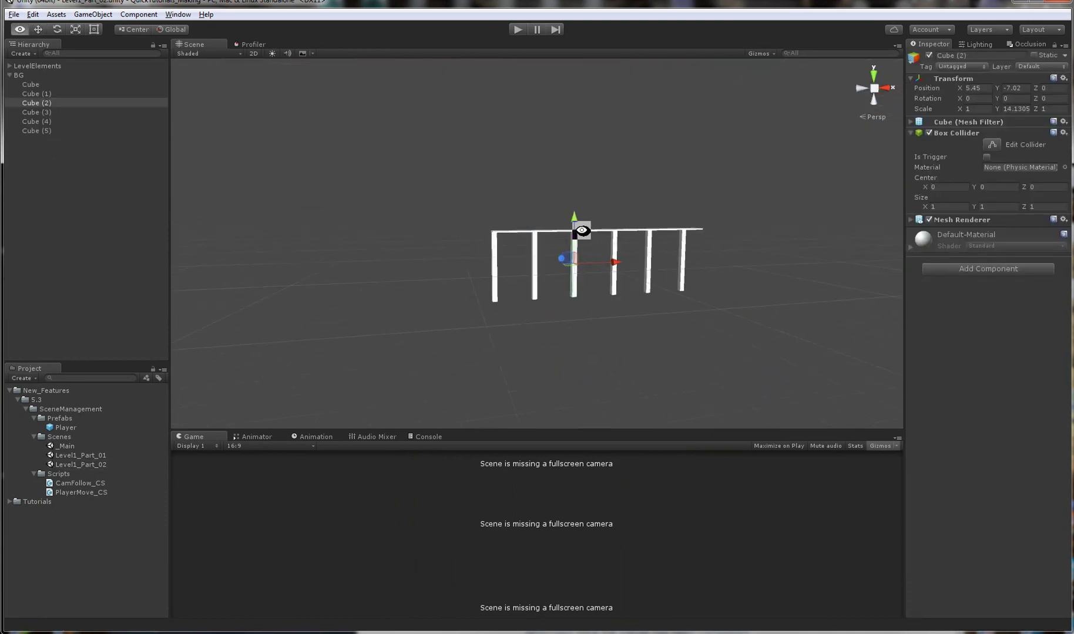
pyautogui.click(538, 170)
# - Reopen Level1_Part_01 and load Level1_Part_02 alongside it in the Hierarchy
pyautogui.doubleClick(98, 454)
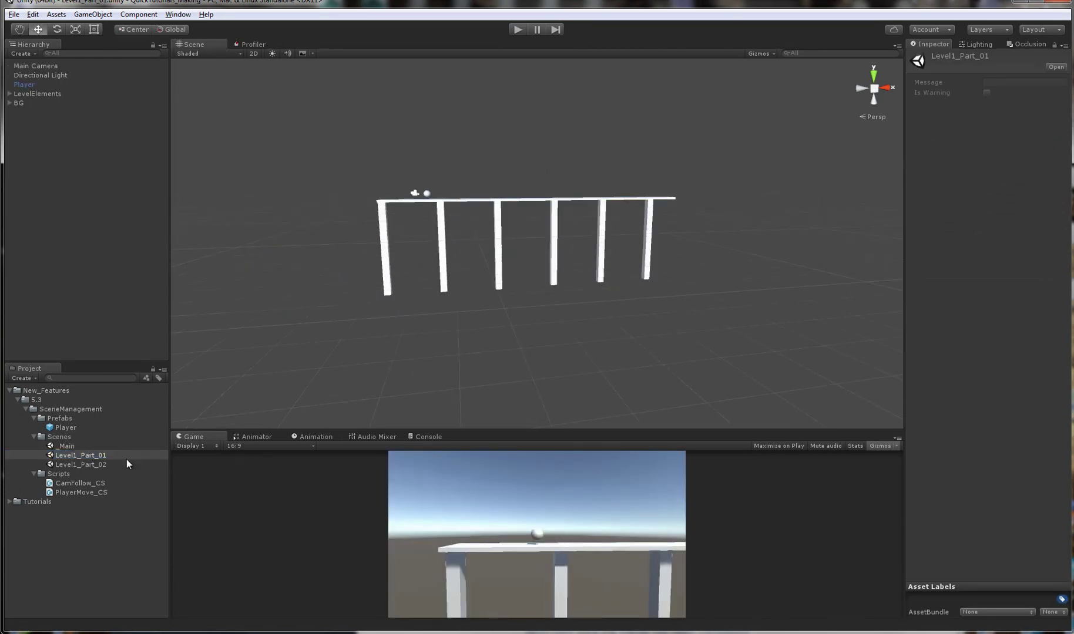
pyautogui.moveTo(80, 237); pyautogui.dragTo(80, 237)
pyautogui.keyDown('alt'); pyautogui.moveTo(342, 199); pyautogui.dragTo(575, 141); pyautogui.keyUp('alt')
pyautogui.keyDown('alt'); pyautogui.moveTo(575, 141); pyautogui.dragTo(668, 300, button='right'); pyautogui.keyUp('alt')
# - Box-select the Level1_Part_02 objects, and then the Level1_Part_01 planks and pillars with the Player and Main Camera
pyautogui.moveTo(520, 181); pyautogui.dragTo(840, 363)
pyautogui.moveTo(726, 336); pyautogui.dragTo(885, 312, button='middle')
pyautogui.moveTo(246, 171); pyautogui.dragTo(699, 383)
pyautogui.keyDown('alt'); pyautogui.moveTo(697, 382); pyautogui.dragTo(585, 348); pyautogui.keyUp('alt')
pyautogui.keyDown('alt'); pyautogui.moveTo(538, 313); pyautogui.dragTo(552, 335, button='right'); pyautogui.keyUp('alt')
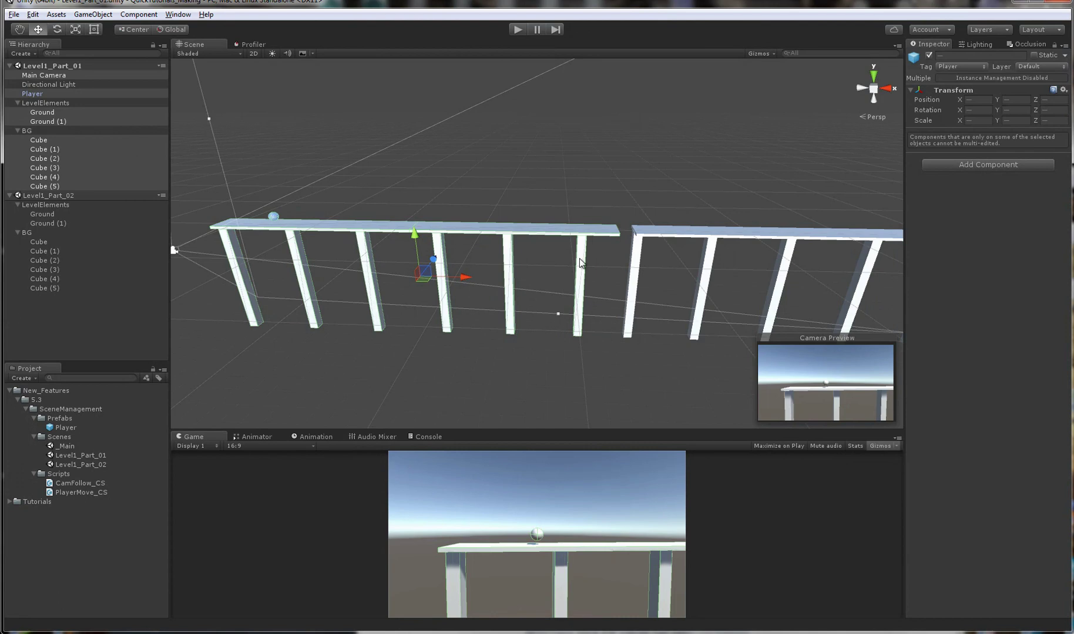
# - Examine the combined level by selecting individual pieces of Level1_Part_01 and box-selecting across the loaded scenes
pyautogui.moveTo(583, 256); pyautogui.dragTo(647, 258, button='middle')
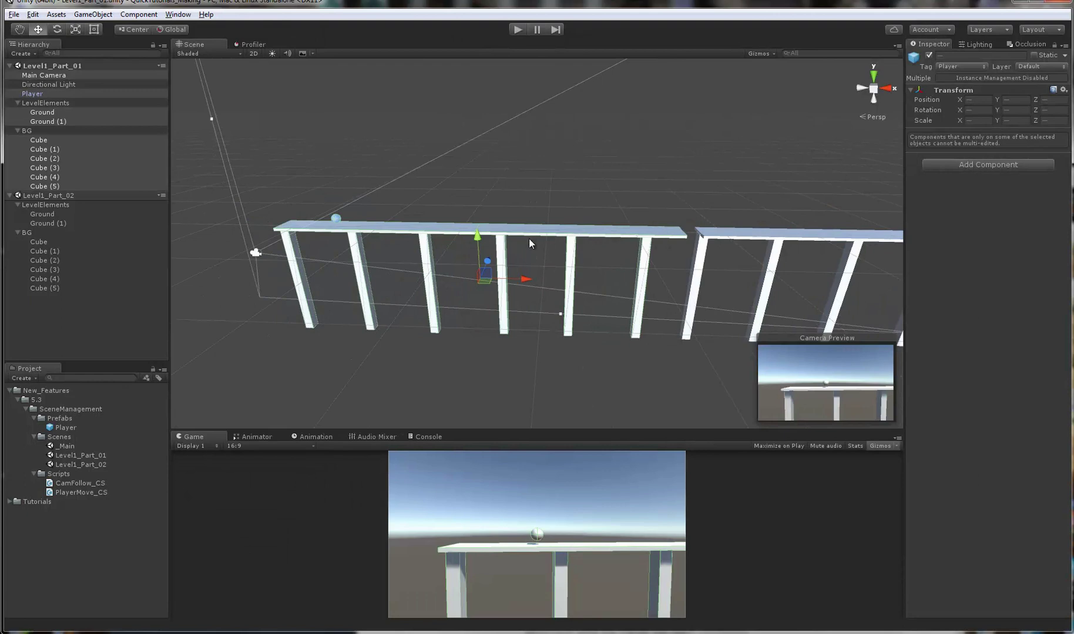
pyautogui.scroll(-2, 526, 241)
pyautogui.click(642, 180)
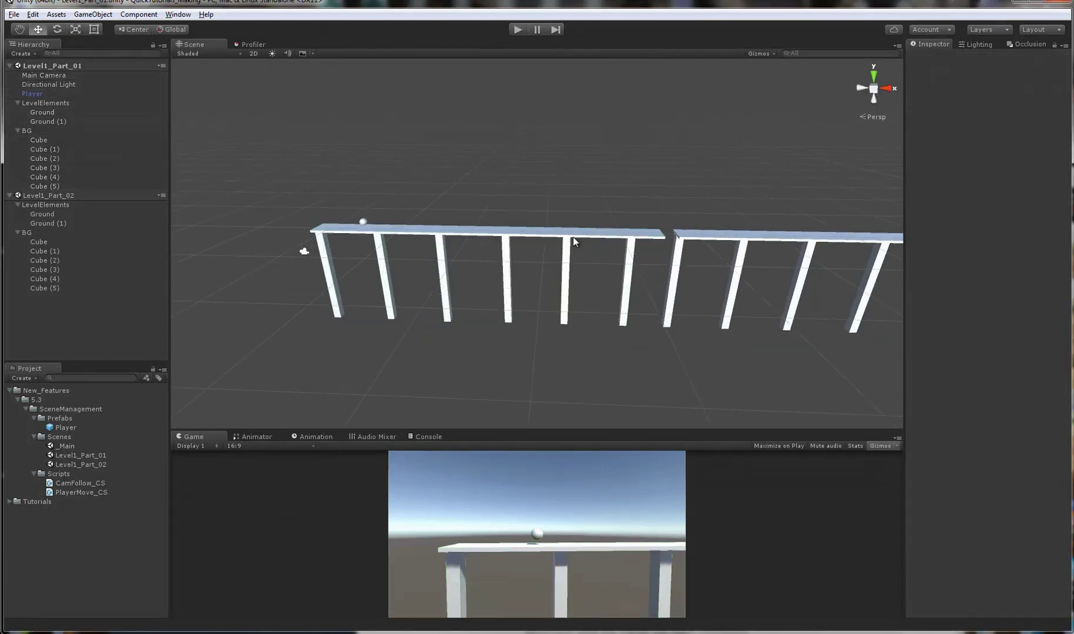
pyautogui.click(340, 227)
pyautogui.click(627, 268)
pyautogui.click(565, 275)
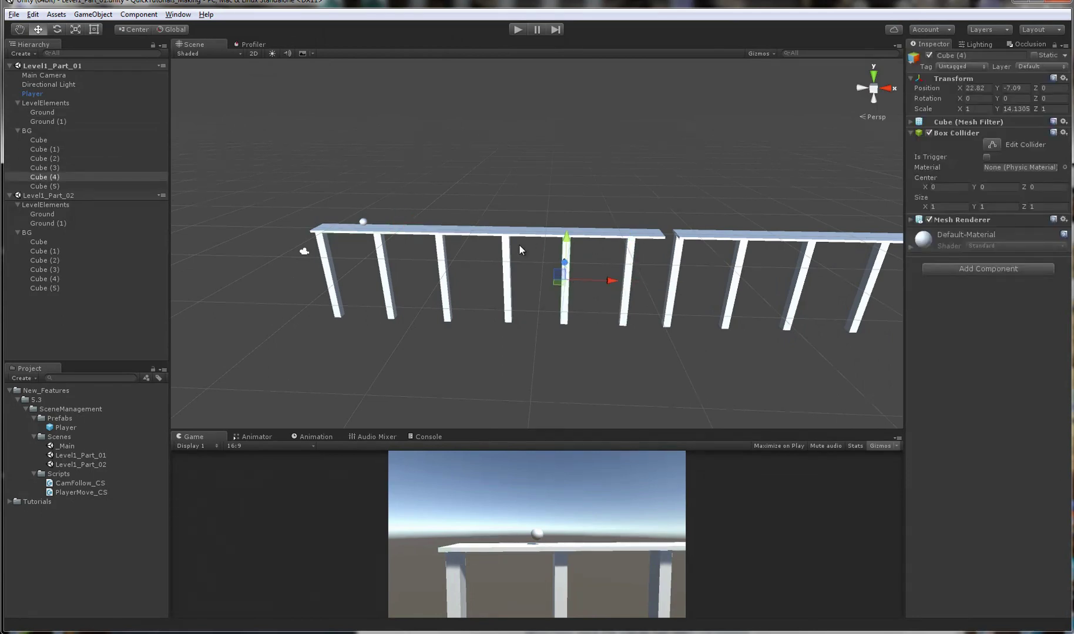
pyautogui.scroll(2, 519, 245)
pyautogui.click(580, 201)
pyautogui.moveTo(541, 237); pyautogui.dragTo(358, 220, button='middle')
pyautogui.scroll(2, 546, 239)
pyautogui.moveTo(359, 220); pyautogui.dragTo(393, 227, button='right')
pyautogui.moveTo(368, 124); pyautogui.dragTo(821, 338)
pyautogui.moveTo(740, 302); pyautogui.dragTo(896, 359, button='middle')
pyautogui.click(626, 227)
# - Inspect the gap between the Level1_Part_01 and Level1_Part_02 platforms from several angles
pyautogui.keyDown('alt'); pyautogui.moveTo(621, 228); pyautogui.dragTo(668, 287, button='right'); pyautogui.keyUp('alt')
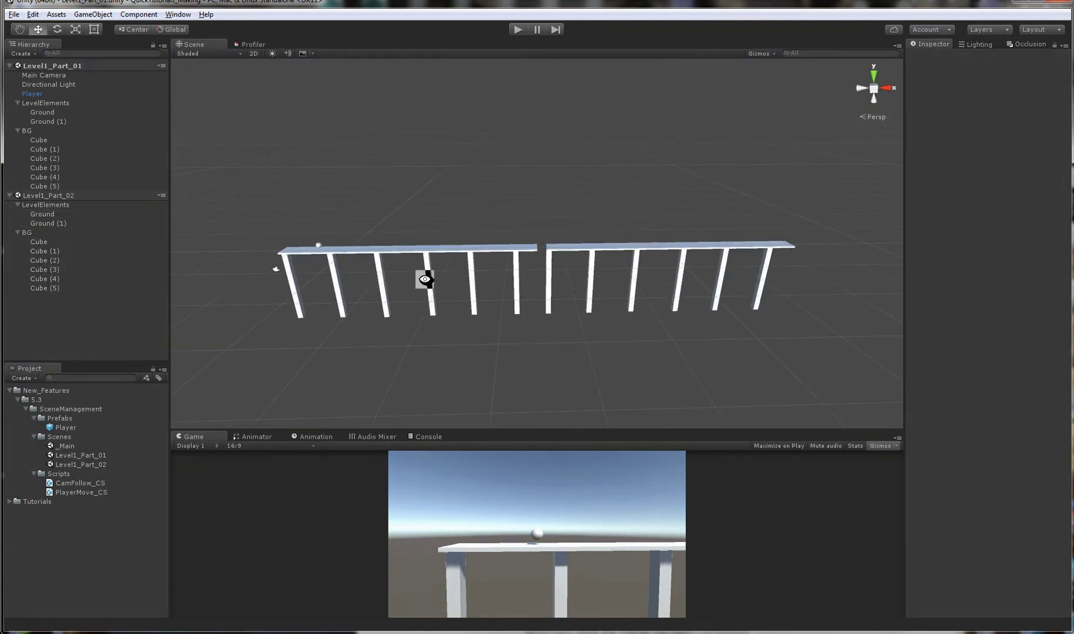
pyautogui.keyDown('alt'); pyautogui.moveTo(412, 280); pyautogui.dragTo(674, 305); pyautogui.keyUp('alt')
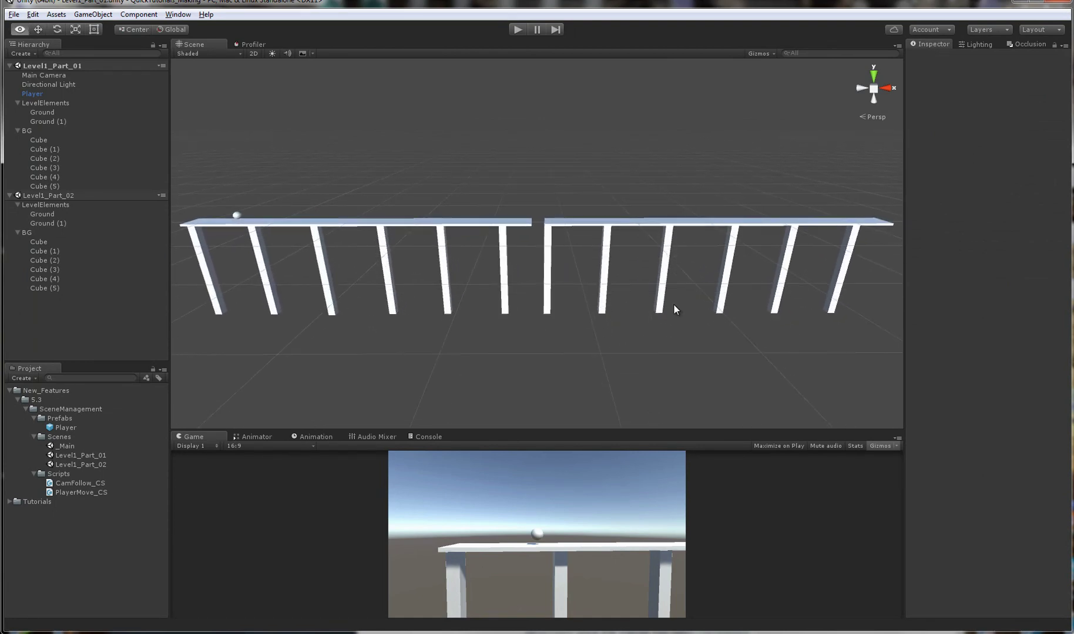
pyautogui.keyDown('alt'); pyautogui.moveTo(676, 303); pyautogui.dragTo(684, 335, button='right'); pyautogui.keyUp('alt')
pyautogui.keyDown('alt'); pyautogui.moveTo(683, 336); pyautogui.dragTo(657, 307); pyautogui.keyUp('alt')
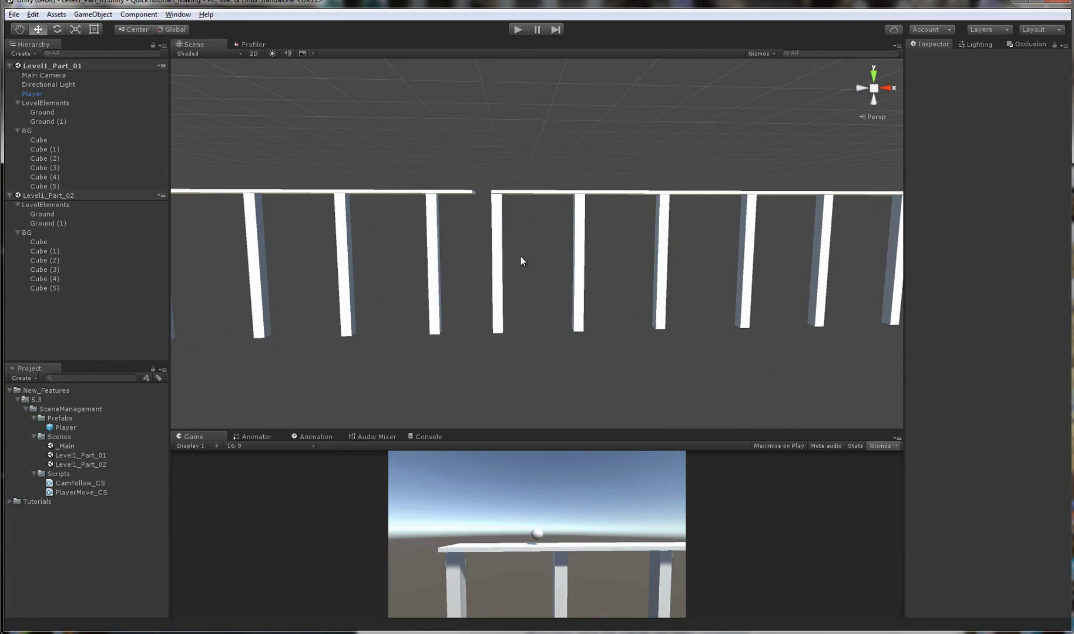
pyautogui.moveTo(749, 253); pyautogui.dragTo(643, 265, button='middle')
pyautogui.keyDown('alt'); pyautogui.moveTo(666, 256); pyautogui.dragTo(507, 249, button='right'); pyautogui.keyUp('alt')
pyautogui.moveTo(403, 213); pyautogui.dragTo(521, 255, button='middle')
pyautogui.keyDown('alt'); pyautogui.moveTo(588, 264); pyautogui.dragTo(963, 329, button='right'); pyautogui.keyUp('alt')
pyautogui.moveTo(608, 267); pyautogui.dragTo(563, 221, button='middle')
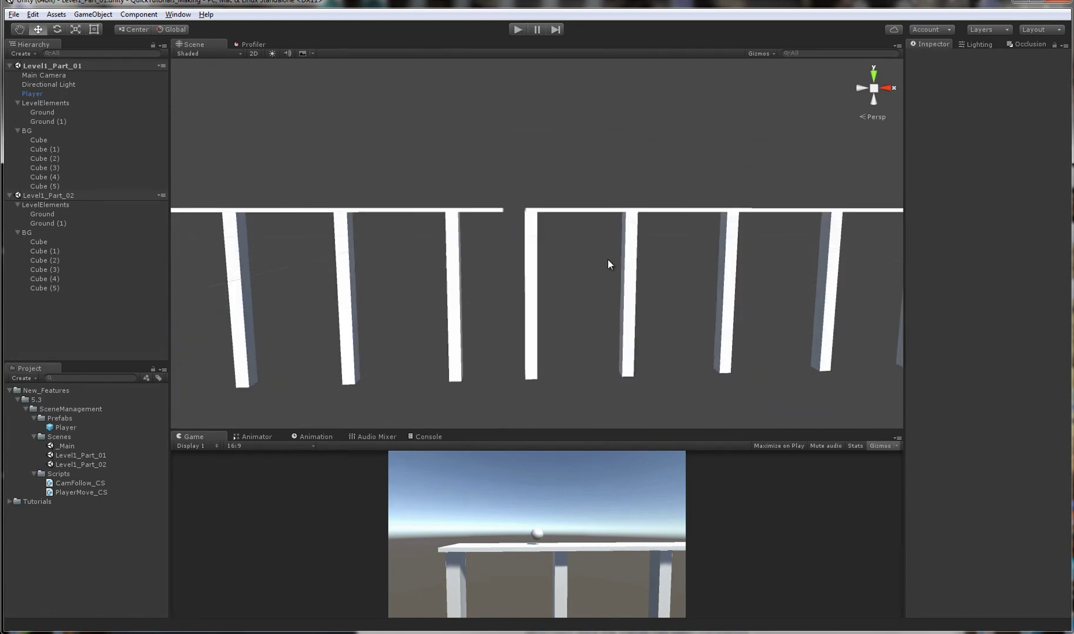
pyautogui.keyDown('alt'); pyautogui.moveTo(518, 216); pyautogui.dragTo(505, 230); pyautogui.keyUp('alt')
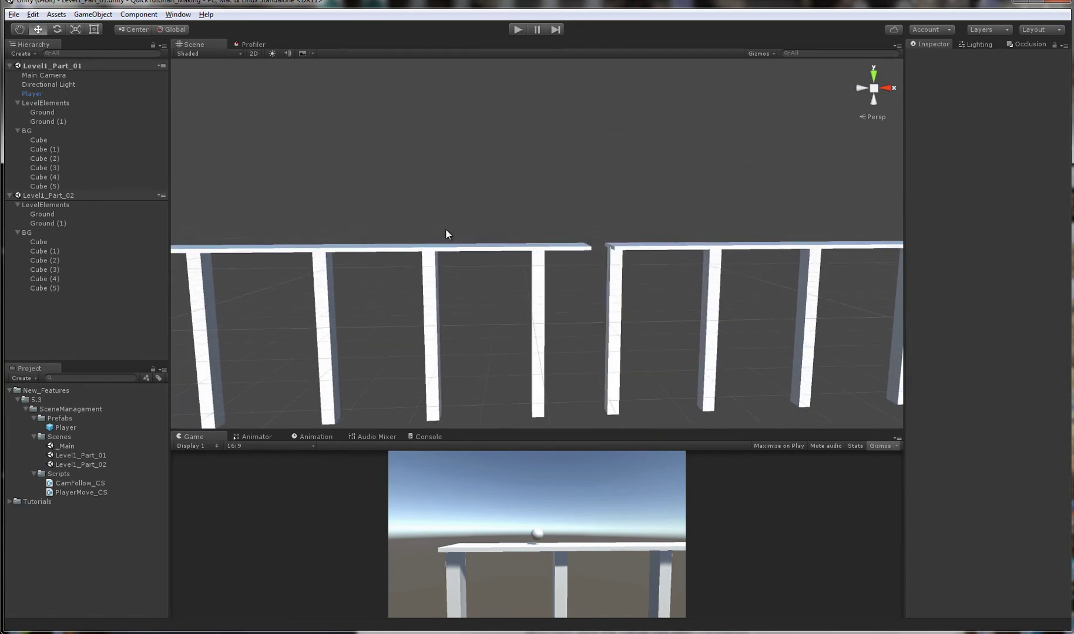
pyautogui.keyDown('alt'); pyautogui.moveTo(649, 234); pyautogui.dragTo(556, 216); pyautogui.keyUp('alt')
pyautogui.click(556, 216)
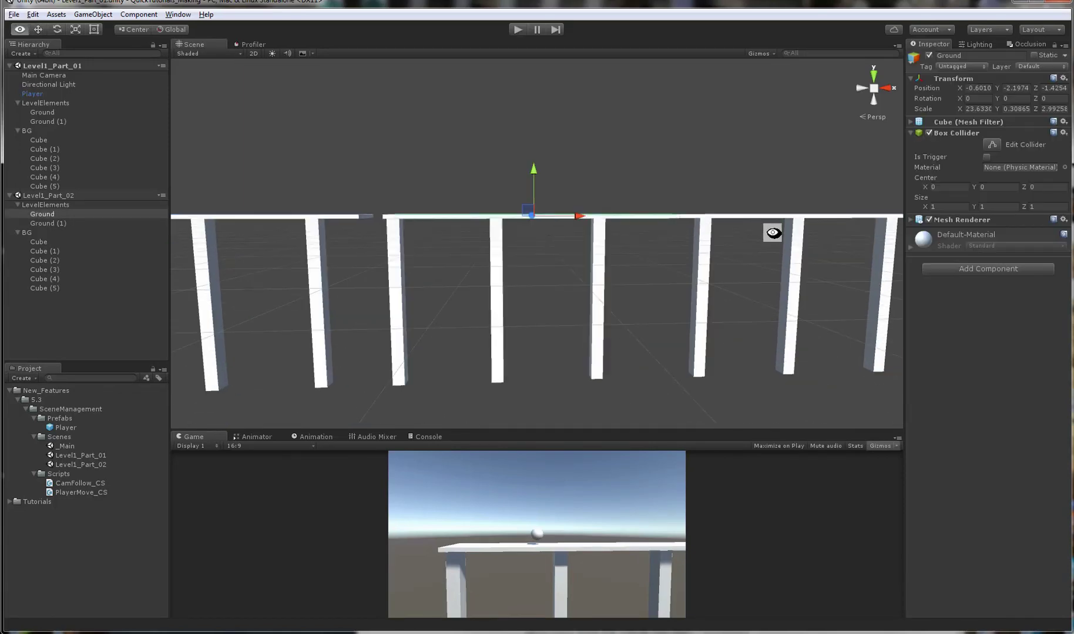
pyautogui.keyDown('alt'); pyautogui.moveTo(770, 233); pyautogui.dragTo(613, 279, button='right'); pyautogui.keyUp('alt')
pyautogui.click(661, 245)
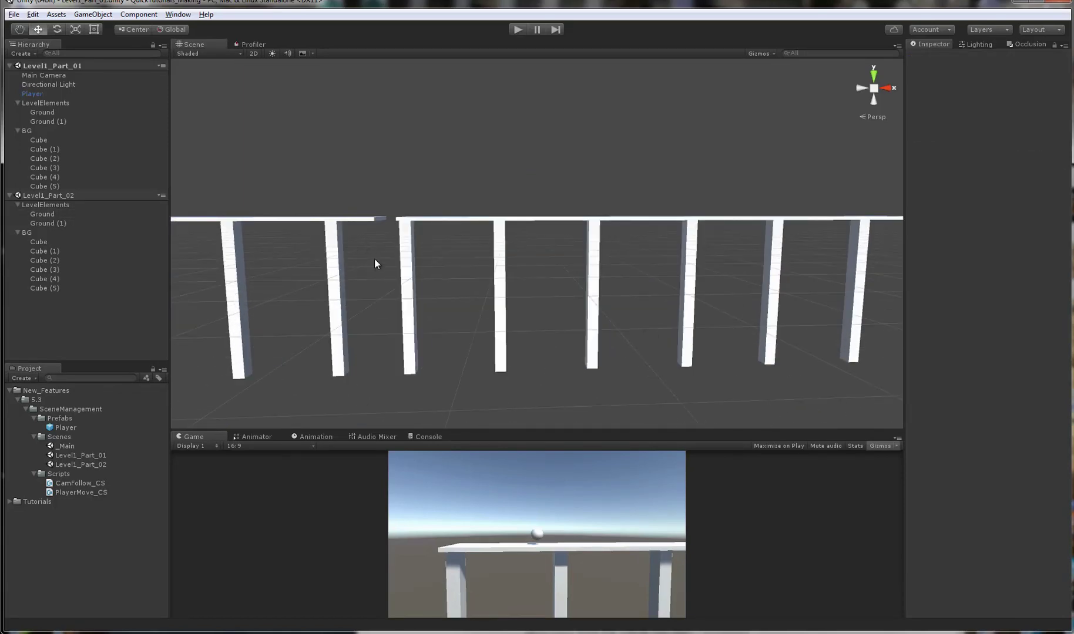
pyautogui.keyDown('alt'); pyautogui.moveTo(380, 259); pyautogui.dragTo(414, 203, button='right'); pyautogui.keyUp('alt')
pyautogui.keyDown('alt'); pyautogui.moveTo(455, 232); pyautogui.dragTo(596, 342, button='right'); pyautogui.keyUp('alt')
# - Select all six Level1_Part_02 pillars and scale them down in Y to roughly half their height
pyautogui.moveTo(426, 207); pyautogui.dragTo(890, 392)
pyautogui.keyDown('shift'); pyautogui.click(582, 224); pyautogui.keyUp('shift')
pyautogui.keyDown('shift'); pyautogui.click(687, 225); pyautogui.keyUp('shift')
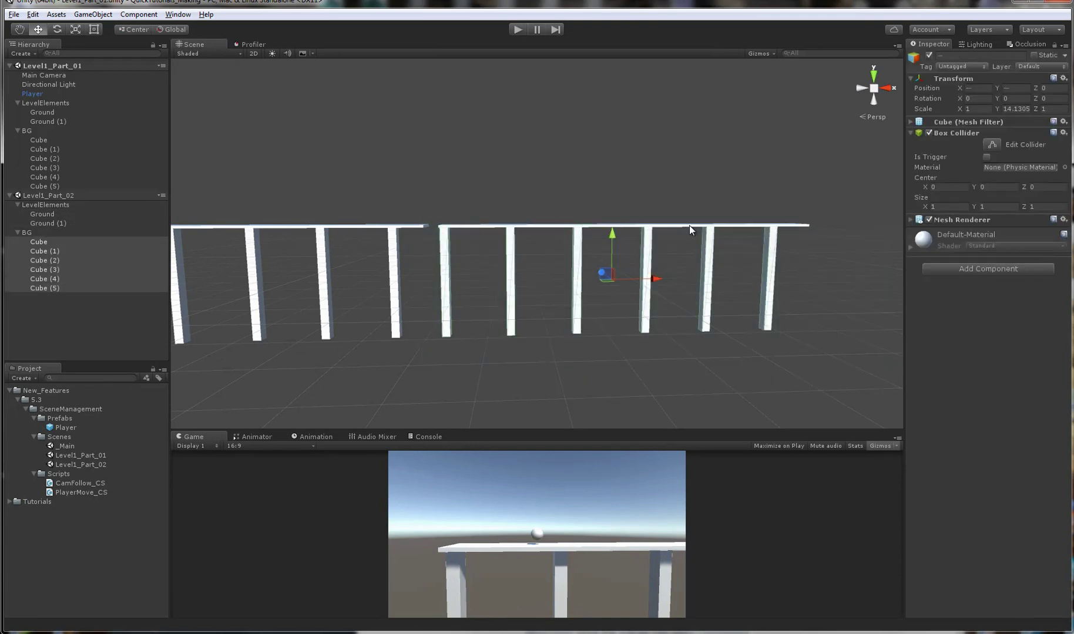
pyautogui.keyDown('alt'); pyautogui.moveTo(688, 225); pyautogui.dragTo(664, 258, button='right'); pyautogui.keyUp('alt')
pyautogui.press('r')
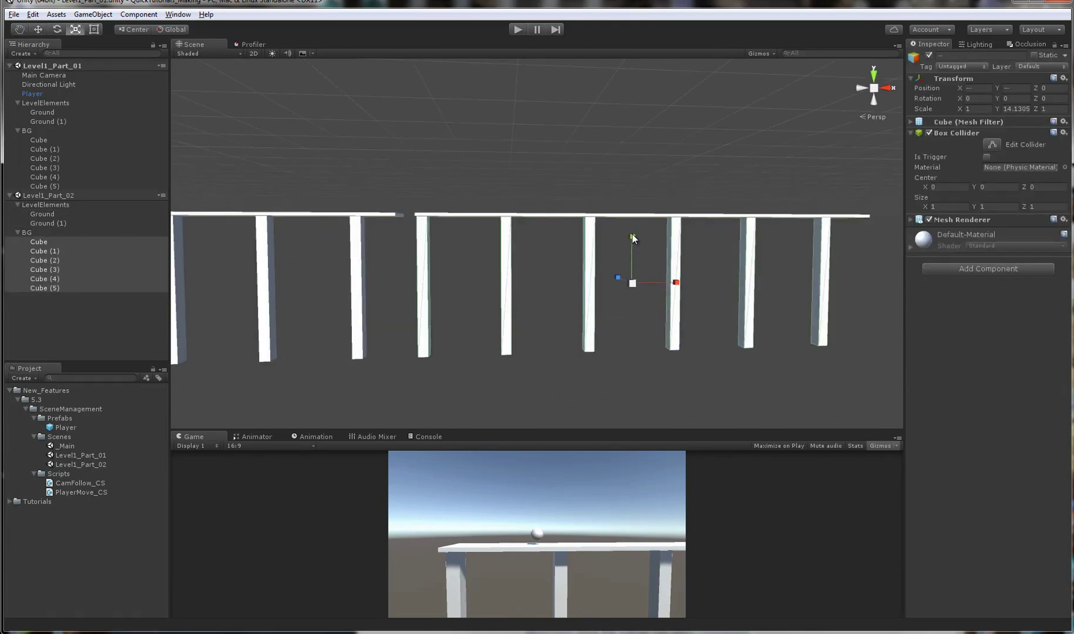
pyautogui.moveTo(631, 233); pyautogui.dragTo(596, 219)
pyautogui.press('w')
# - Lower both Ground planks of Level1_Part_02 to Y -8.18 onto the shortened pillars and save the scene
pyautogui.click(594, 210)
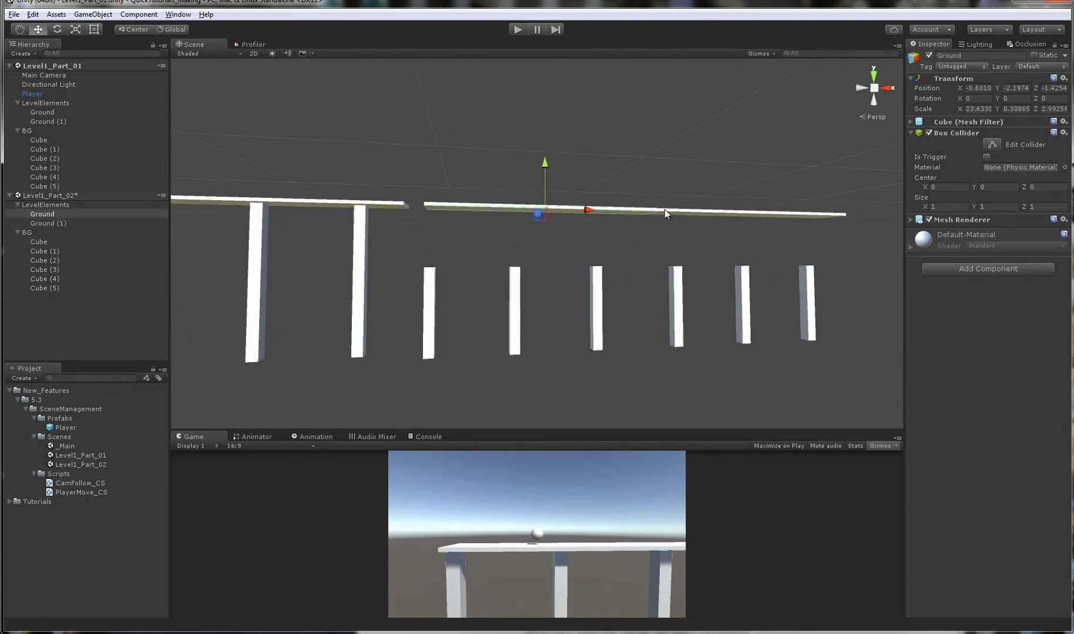
pyautogui.keyDown('ctrl'); pyautogui.click(676, 213); pyautogui.keyUp('ctrl')
pyautogui.moveTo(655, 171); pyautogui.dragTo(654, 217)
pyautogui.keyDown('alt'); pyautogui.moveTo(582, 209); pyautogui.dragTo(566, 242); pyautogui.keyUp('alt')
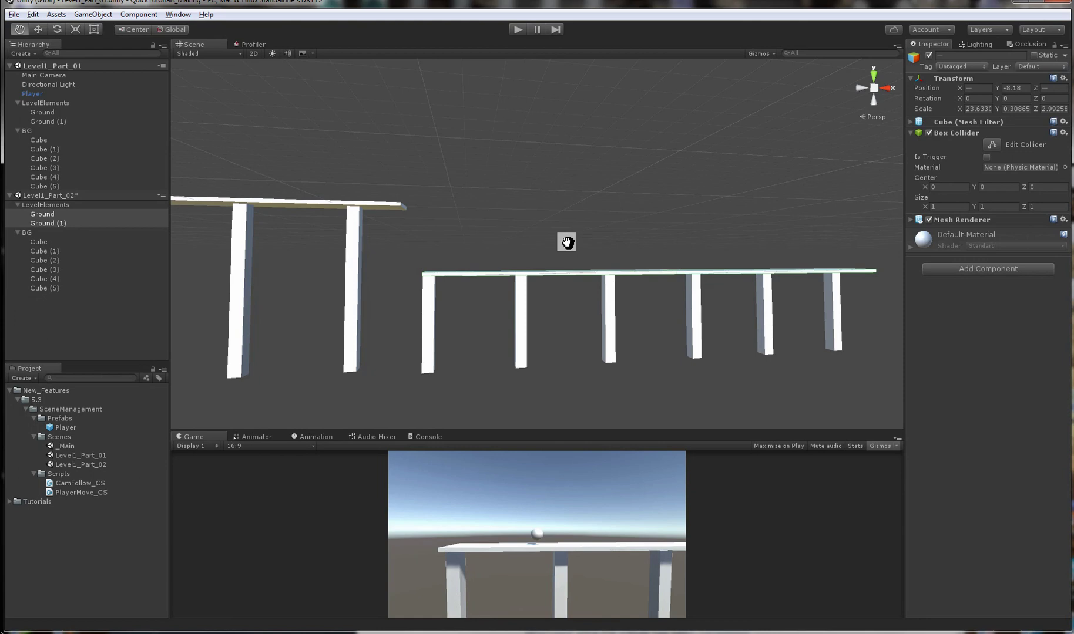
pyautogui.keyDown('alt'); pyautogui.moveTo(568, 241); pyautogui.dragTo(602, 271); pyautogui.keyUp('alt')
pyautogui.keyDown('alt'); pyautogui.moveTo(572, 259); pyautogui.dragTo(564, 236, button='right'); pyautogui.keyUp('alt')
pyautogui.click(564, 235)
pyautogui.keyDown('alt'); pyautogui.moveTo(563, 235); pyautogui.dragTo(790, 275, button='middle'); pyautogui.keyUp('alt')
pyautogui.keyDown('alt'); pyautogui.moveTo(789, 274); pyautogui.dragTo(560, 360, button='right'); pyautogui.keyUp('alt')
pyautogui.keyDown('alt'); pyautogui.moveTo(554, 276); pyautogui.dragTo(631, 364, button='right'); pyautogui.keyUp('alt')
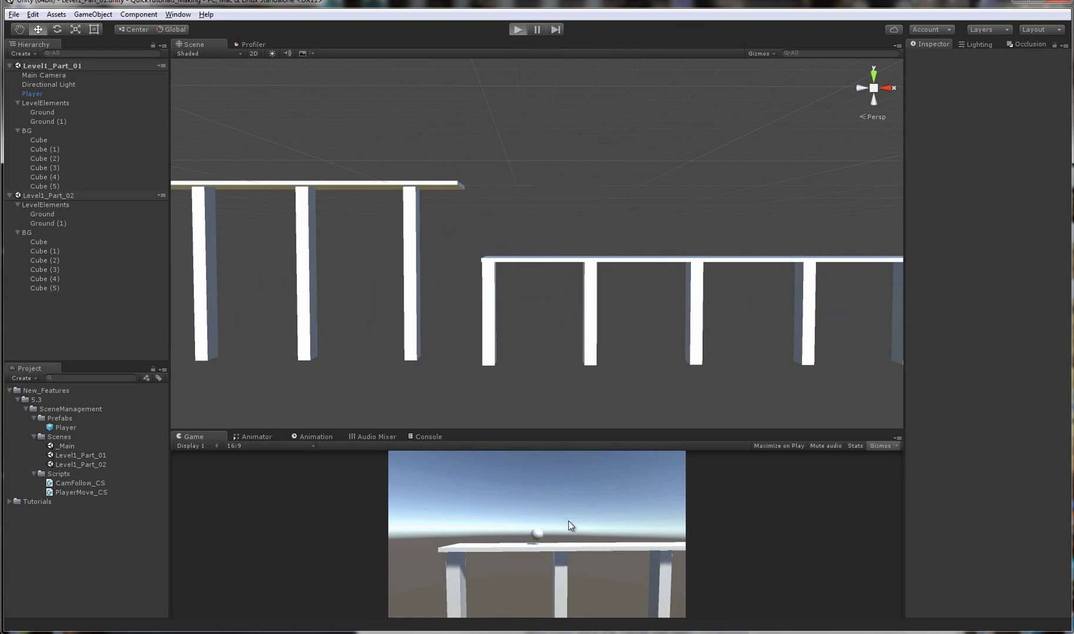
# - Enlarge the Game view and play-test rolling the ball from Level1_Part_01 down onto Level1_Part_02, ending in edit mode
pyautogui.moveTo(599, 432); pyautogui.dragTo(591, 318)
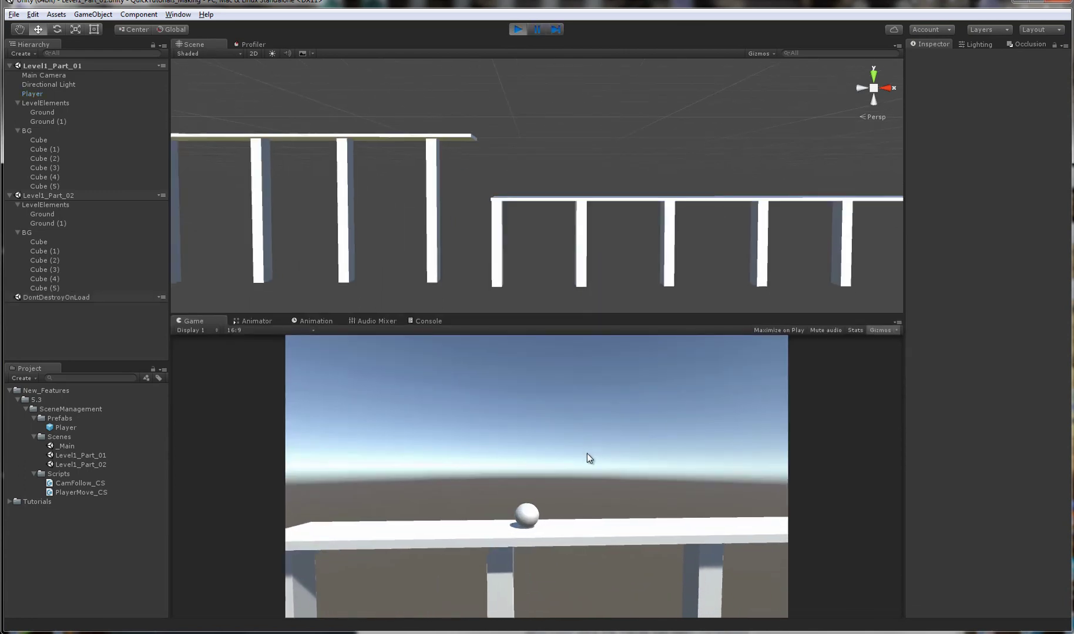
pyautogui.press('Right')
pyautogui.press('space')
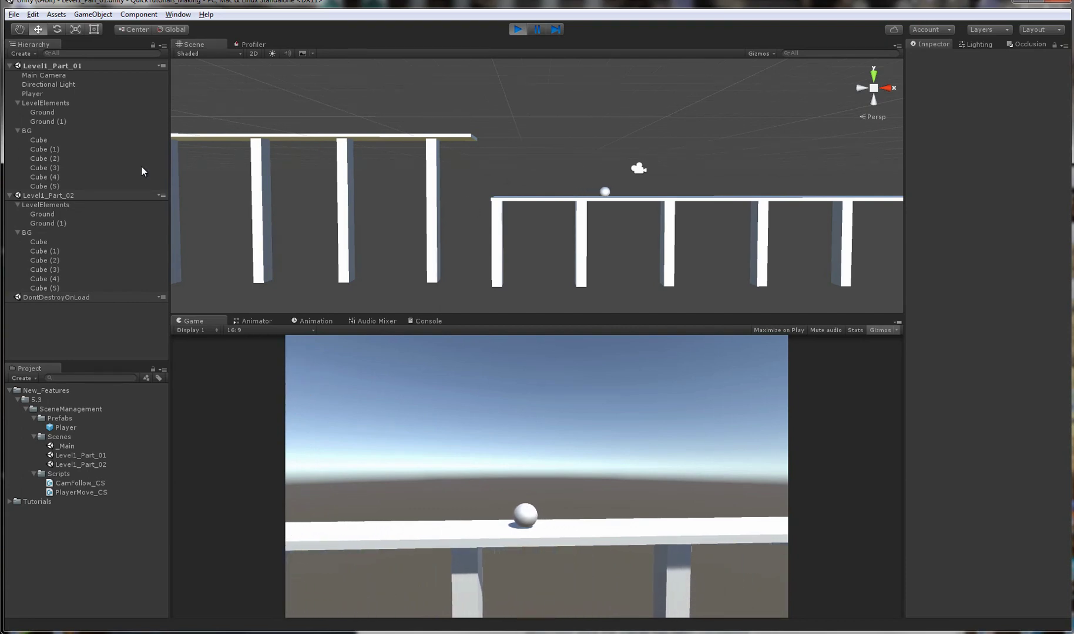
pyautogui.click(517, 29)
# - Collapse both scenes in the Hierarchy and make Level1_Part_02 the active scene
pyautogui.moveTo(548, 100); pyautogui.dragTo(652, 195, button='right')
pyautogui.moveTo(597, 224); pyautogui.dragTo(611, 235, button='right')
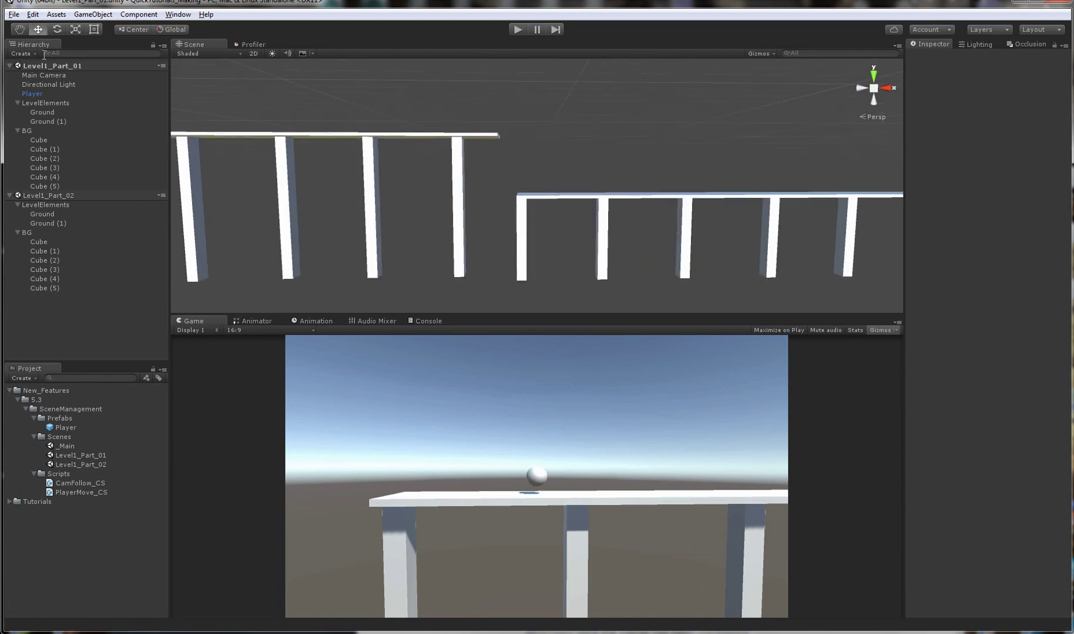
pyautogui.click(9, 66)
pyautogui.click(10, 75)
pyautogui.doubleClick(44, 75)
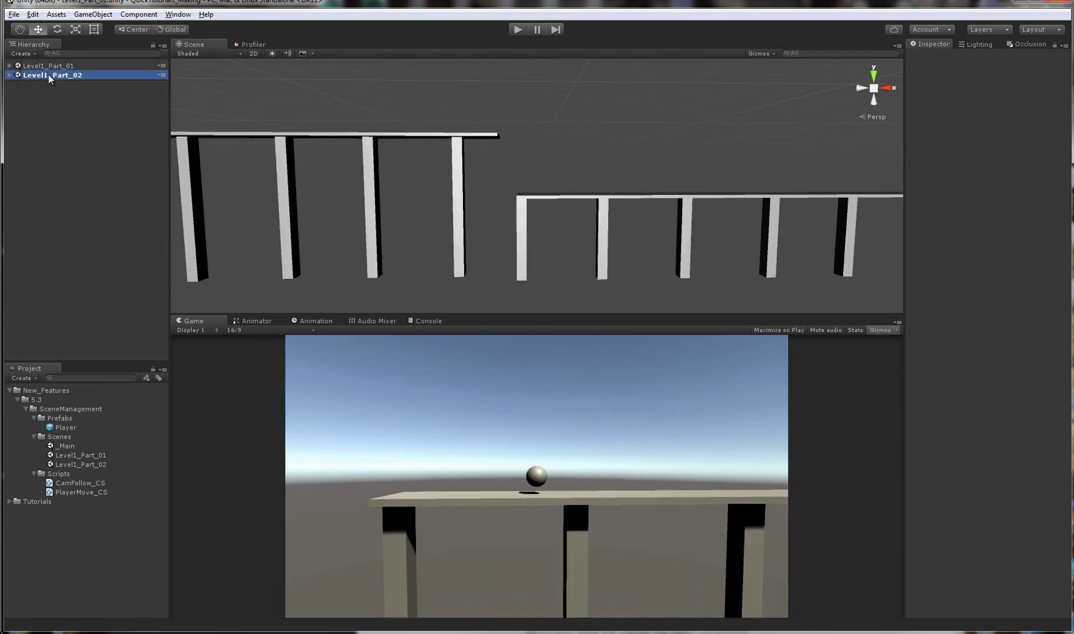
# - Box-select the Level1_Part_02 objects and compare the lighting with Level1_Part_01 and then Level1_Part_02 as the active scene
pyautogui.moveTo(555, 166); pyautogui.dragTo(420, 163, button='right')
pyautogui.moveTo(420, 163); pyautogui.dragTo(719, 256)
pyautogui.click(415, 167)
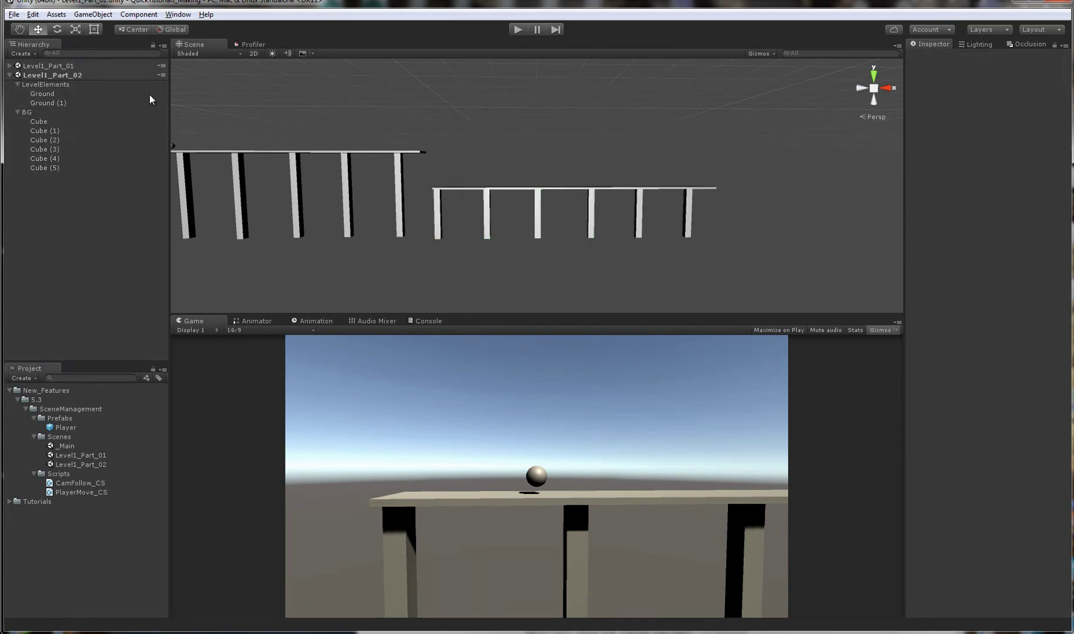
pyautogui.doubleClick(70, 63)
pyautogui.doubleClick(69, 73)
pyautogui.click(97, 196)
pyautogui.moveTo(353, 212); pyautogui.dragTo(544, 239, button='right')
pyautogui.moveTo(400, 164); pyautogui.dragTo(804, 299)
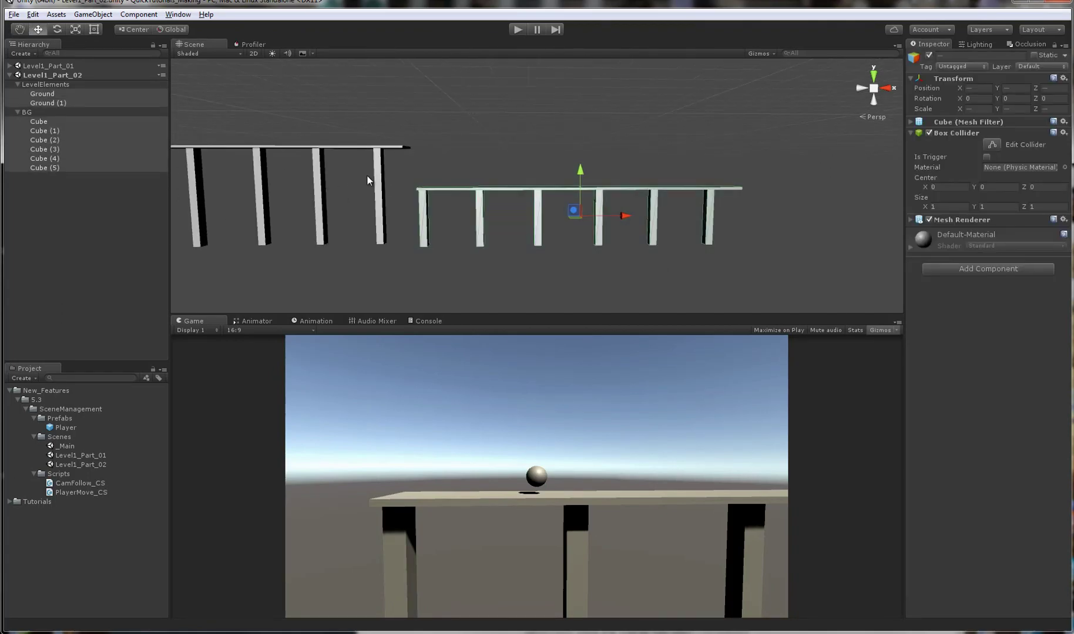
pyautogui.click(80, 66)
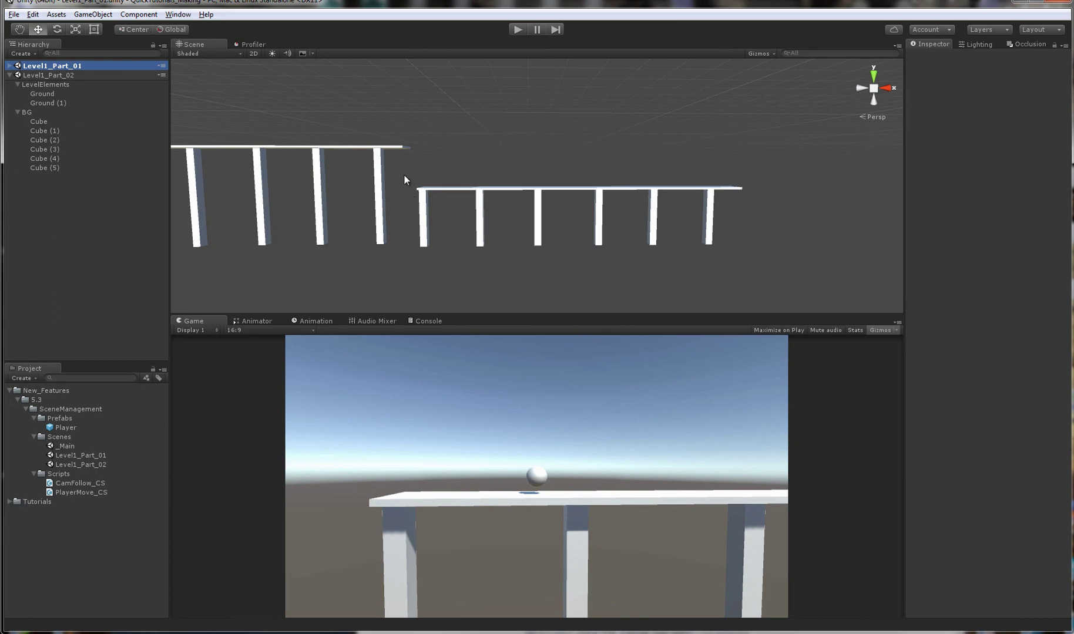
pyautogui.click(94, 74)
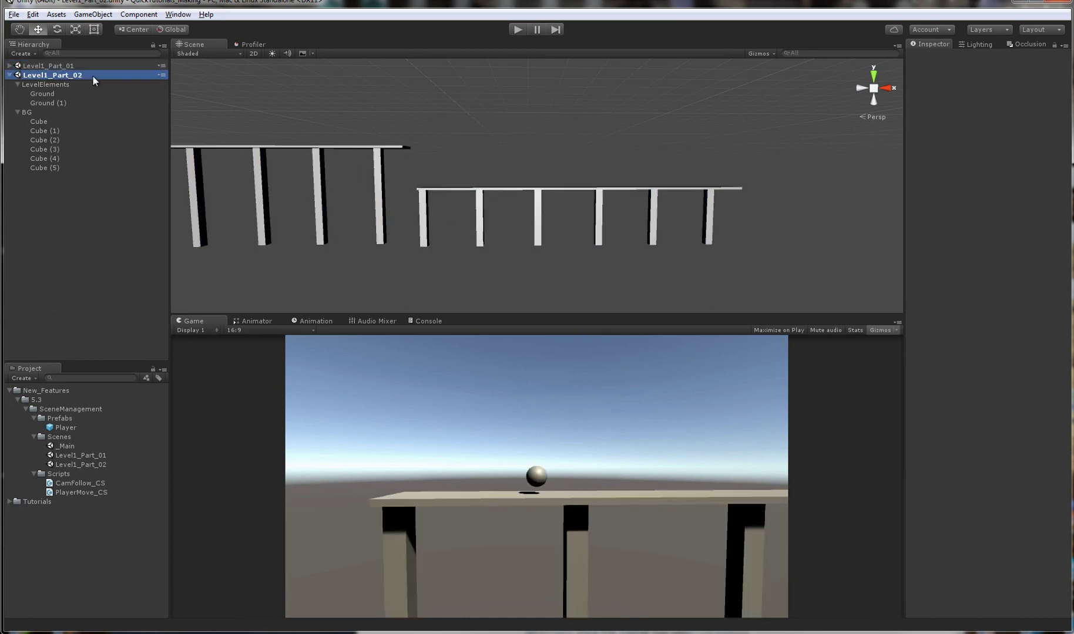
# - Move all Level1_Part_02 planks and pillars along X away from Level1_Part_01 to widen the gap
pyautogui.moveTo(401, 151); pyautogui.dragTo(776, 287)
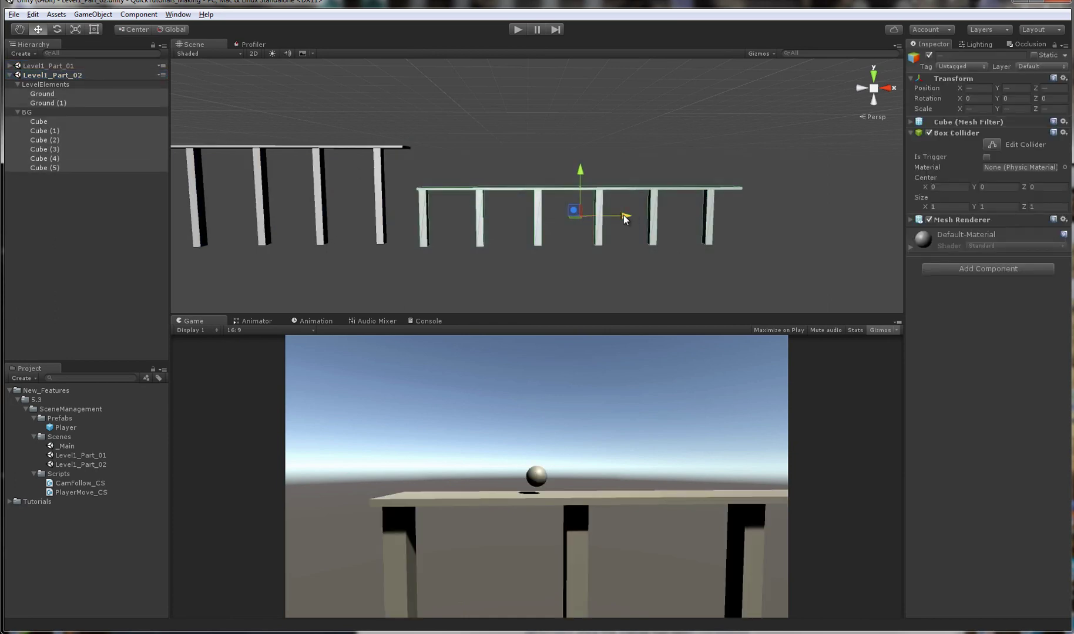
pyautogui.moveTo(629, 215); pyautogui.dragTo(748, 217)
pyautogui.click(526, 128)
pyautogui.moveTo(525, 128); pyautogui.dragTo(517, 127, button='right')
pyautogui.scroll(3, 518, 127)
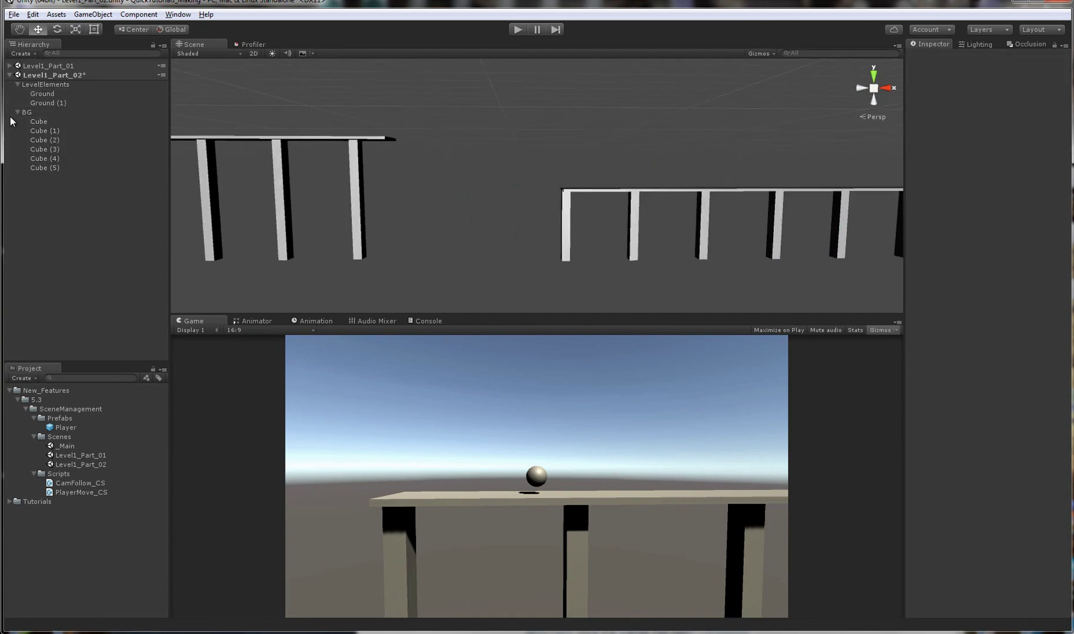
# - Collapse the BG group and create a Cube under LevelElements in Level1_Part_02
pyautogui.click(18, 112)
pyautogui.click(35, 85)
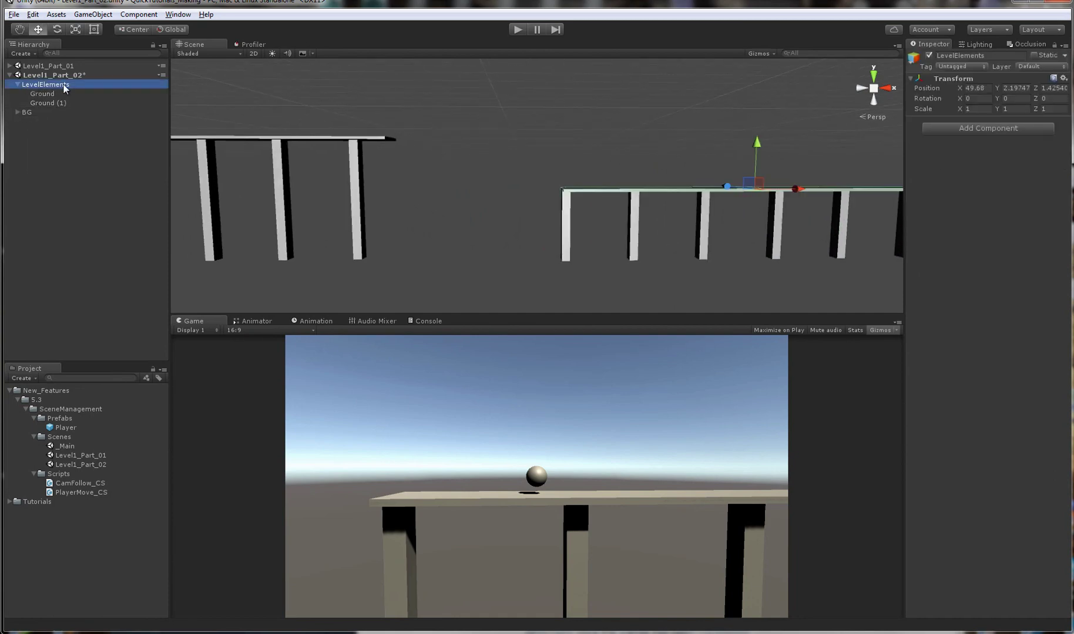
pyautogui.rightClick(44, 87)
pyautogui.moveTo(97, 203)
pyautogui.click(170, 197)
# - Stretch the new Cube in Z to about 2.93, close to the width of the planks
pyautogui.keyDown('alt'); pyautogui.moveTo(543, 179); pyautogui.dragTo(601, 221); pyautogui.keyUp('alt')
pyautogui.keyDown('alt'); pyautogui.moveTo(602, 220); pyautogui.dragTo(596, 176, button='right'); pyautogui.keyUp('alt')
pyautogui.press('r')
pyautogui.keyDown('alt'); pyautogui.moveTo(568, 168); pyautogui.dragTo(630, 228); pyautogui.keyUp('alt')
pyautogui.press('f')
pyautogui.keyDown('alt'); pyautogui.moveTo(630, 228); pyautogui.dragTo(734, 120, button='right'); pyautogui.keyUp('alt')
pyautogui.keyDown('alt'); pyautogui.moveTo(735, 121); pyautogui.dragTo(674, 169); pyautogui.keyUp('alt')
pyautogui.click(875, 76)
pyautogui.scroll(8, 538, 162)
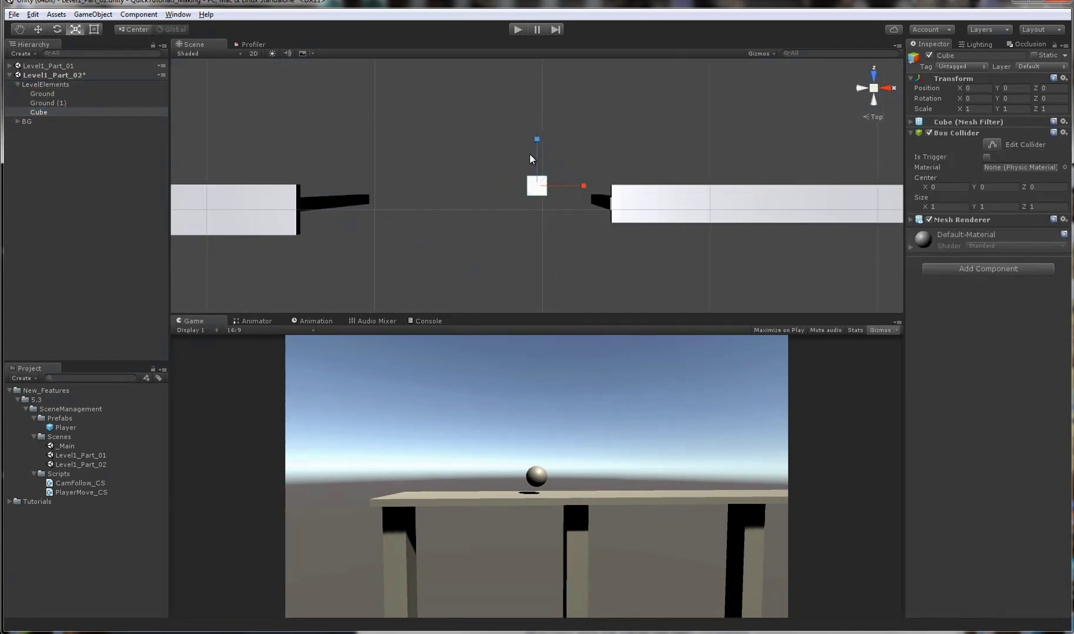
pyautogui.click(873, 92)
pyautogui.moveTo(536, 138); pyautogui.dragTo(540, 59)
pyautogui.press('w')
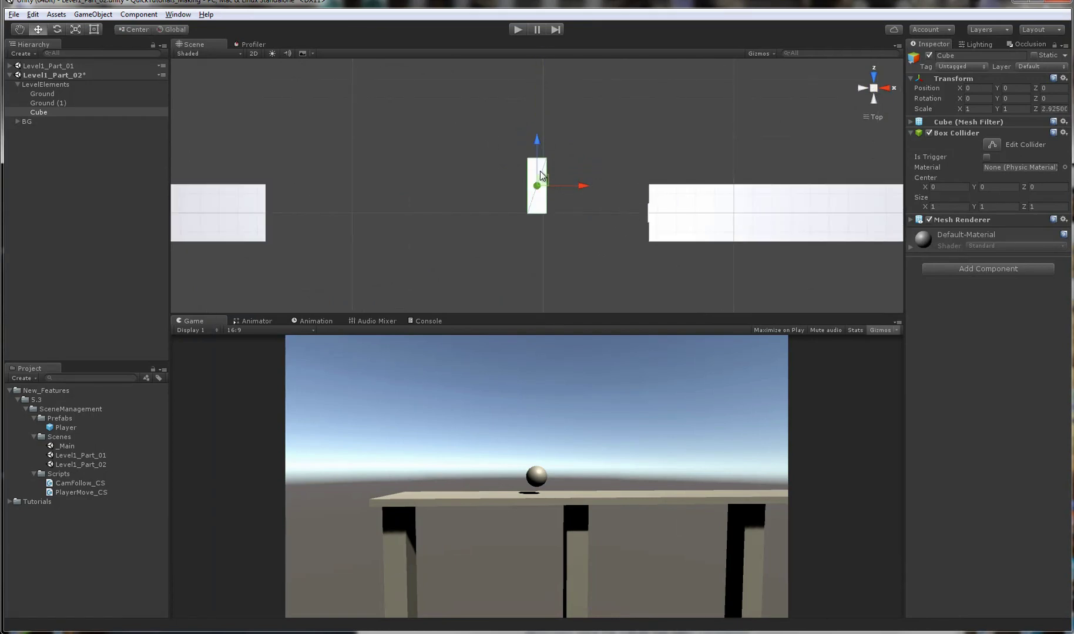
# - Align the Cube with the planks at Z -1.4 and scale it to about 3.51 in X and 1.92 in Y
pyautogui.moveTo(545, 181); pyautogui.dragTo(457, 213)
pyautogui.click(872, 90)
pyautogui.keyDown('alt'); pyautogui.moveTo(436, 304); pyautogui.dragTo(523, 114); pyautogui.keyUp('alt')
pyautogui.press('r')
pyautogui.moveTo(568, 176); pyautogui.dragTo(683, 175)
pyautogui.moveTo(523, 128); pyautogui.dragTo(523, 111)
pyautogui.press('w')
# - Position the Cube in the gap at X -9.27, Y -5.01 and duplicate it as a second, lower step towards Level1_Part_02
pyautogui.keyDown('alt'); pyautogui.moveTo(556, 189); pyautogui.dragTo(455, 222); pyautogui.keyUp('alt')
pyautogui.hotkey('shift', 'space')
pyautogui.keyDown('alt'); pyautogui.moveTo(528, 240); pyautogui.dragTo(546, 313); pyautogui.keyUp('alt')
pyautogui.hotkey('shift', 'space')
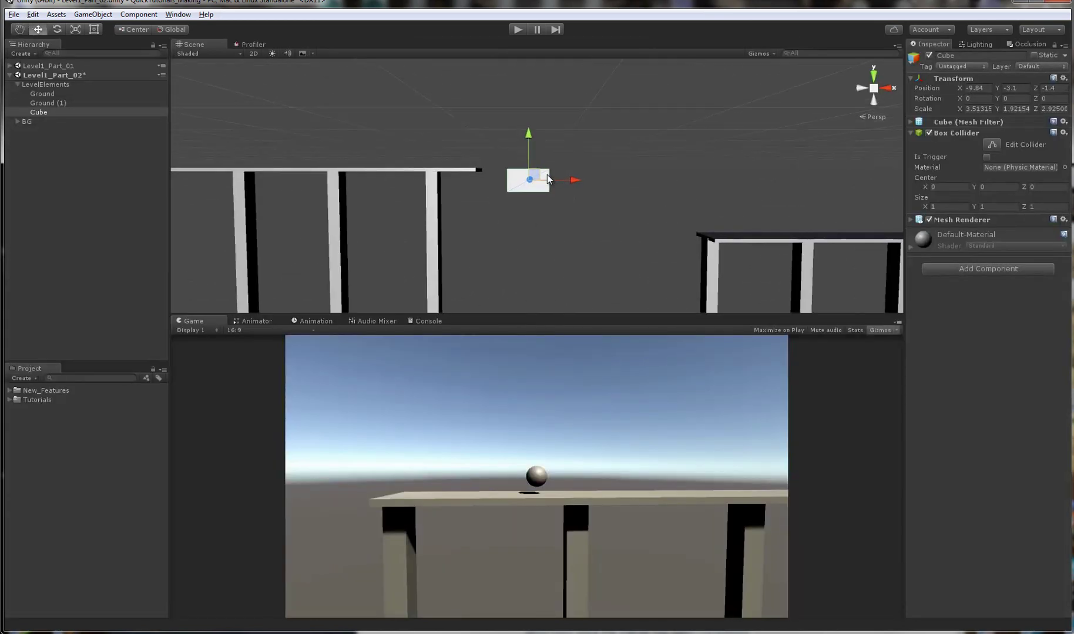
pyautogui.moveTo(547, 175); pyautogui.dragTo(635, 189)
pyautogui.hotkey('ctrl', 'd')
pyautogui.click(461, 203)
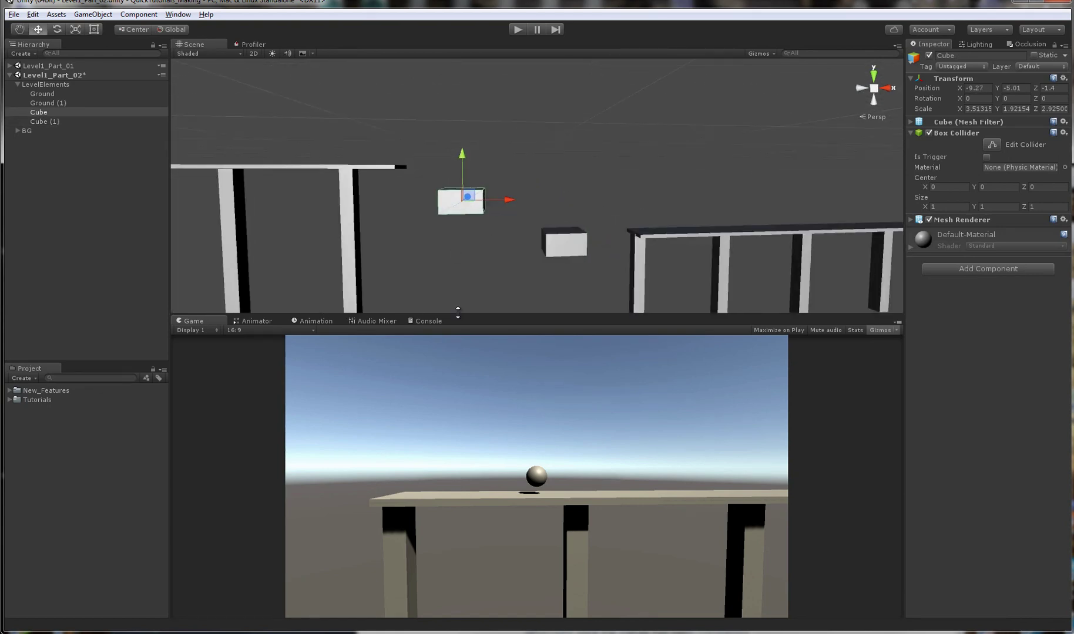
pyautogui.keyDown('alt'); pyautogui.moveTo(524, 222); pyautogui.dragTo(528, 227); pyautogui.keyUp('alt')
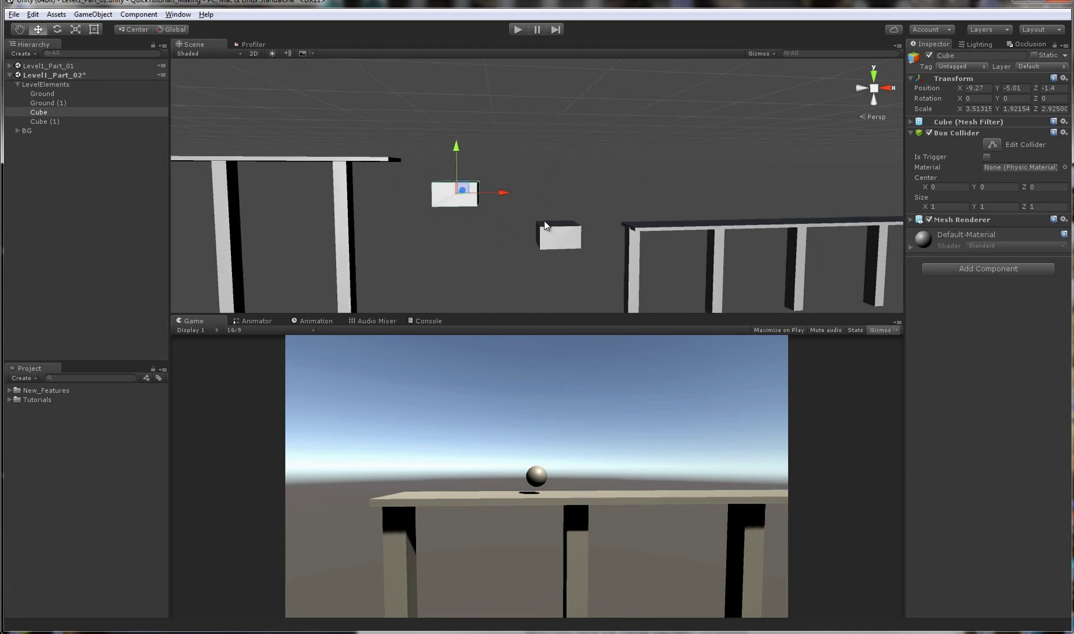
pyautogui.keyDown('alt'); pyautogui.moveTo(611, 236); pyautogui.dragTo(591, 244); pyautogui.keyUp('alt')
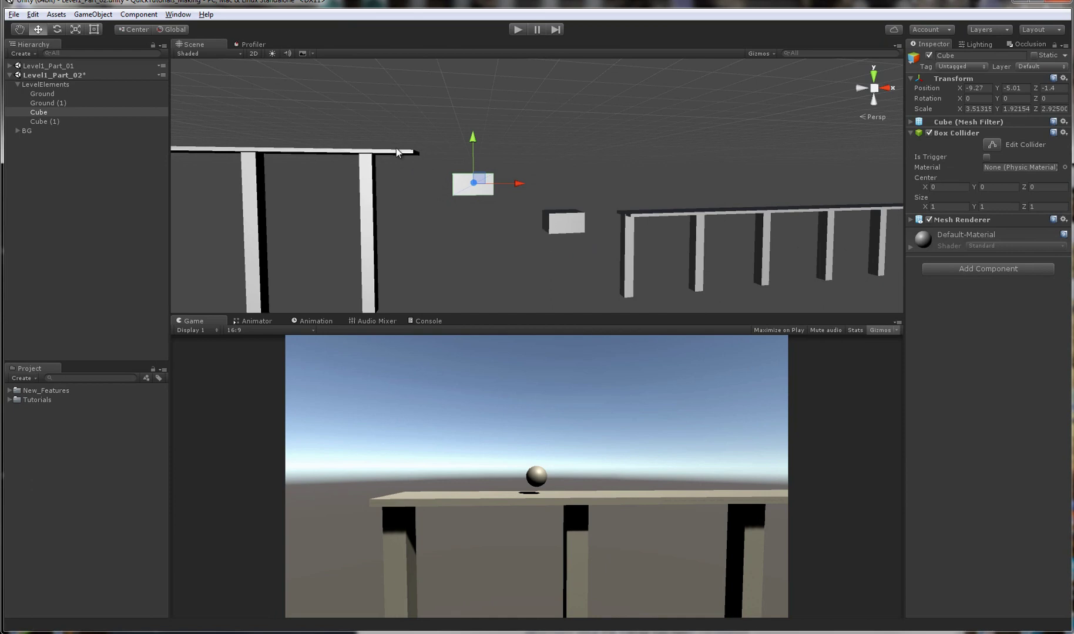
pyautogui.keyDown('alt'); pyautogui.moveTo(419, 191); pyautogui.dragTo(570, 240); pyautogui.keyUp('alt')
pyautogui.keyDown('alt'); pyautogui.moveTo(386, 151); pyautogui.dragTo(491, 175); pyautogui.keyUp('alt')
# - Collapse Level1_Part_02, save the changes, and make Level1_Part_01 the active scene again
pyautogui.click(540, 179)
pyautogui.click(10, 75)
pyautogui.hotkey('ctrl', 's')
pyautogui.doubleClick(74, 66)
pyautogui.keyDown('alt'); pyautogui.moveTo(552, 127); pyautogui.dragTo(524, 200); pyautogui.keyUp('alt')
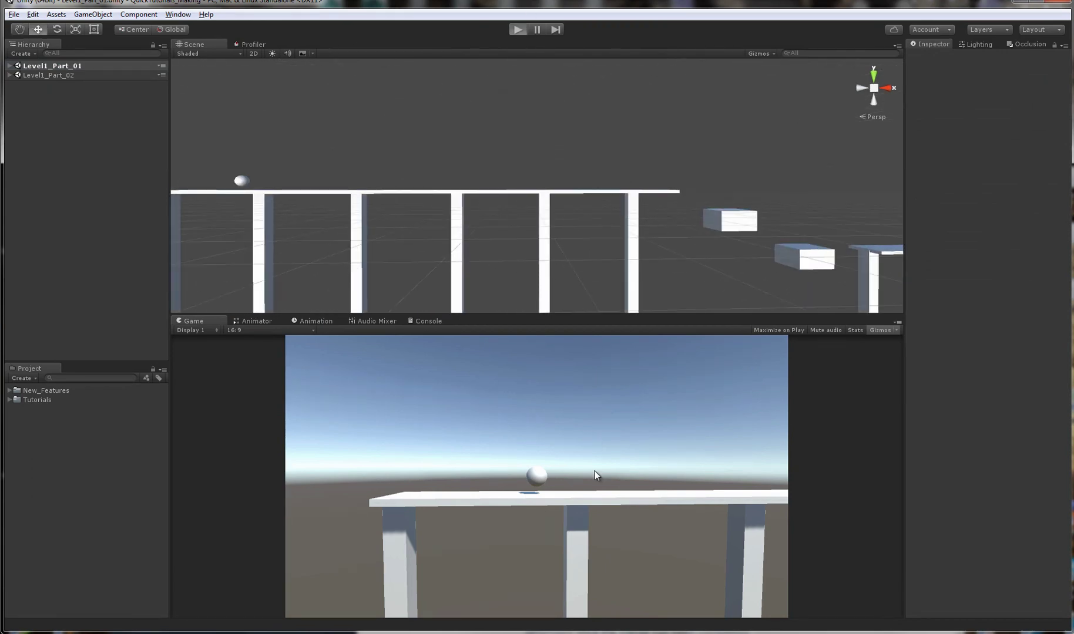
# - Play-test both scenes by rolling the ball along the Level1_Part_01 planks towards the gap and back, ending with play mode off
pyautogui.hotkey('ctrl', 'p')
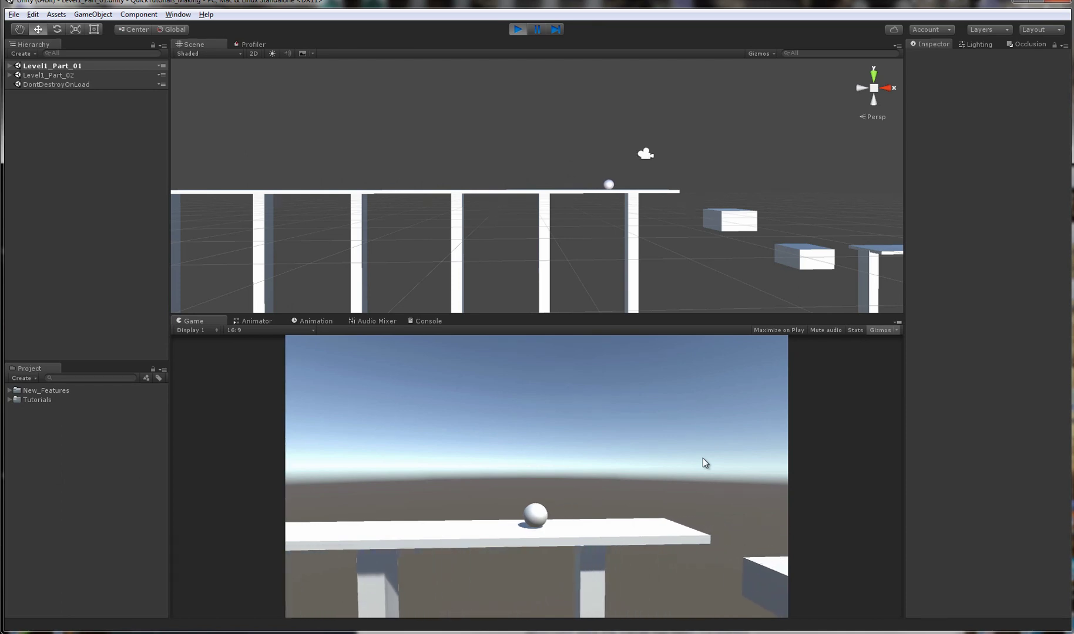
pyautogui.press('Left')
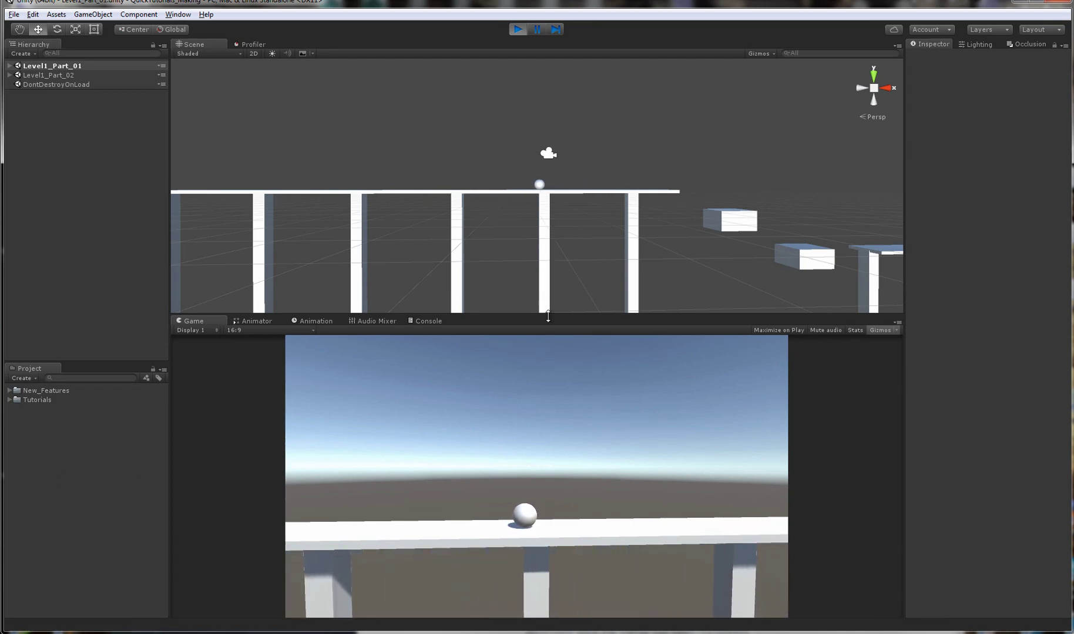
pyautogui.moveTo(546, 228); pyautogui.dragTo(524, 168, button='middle')
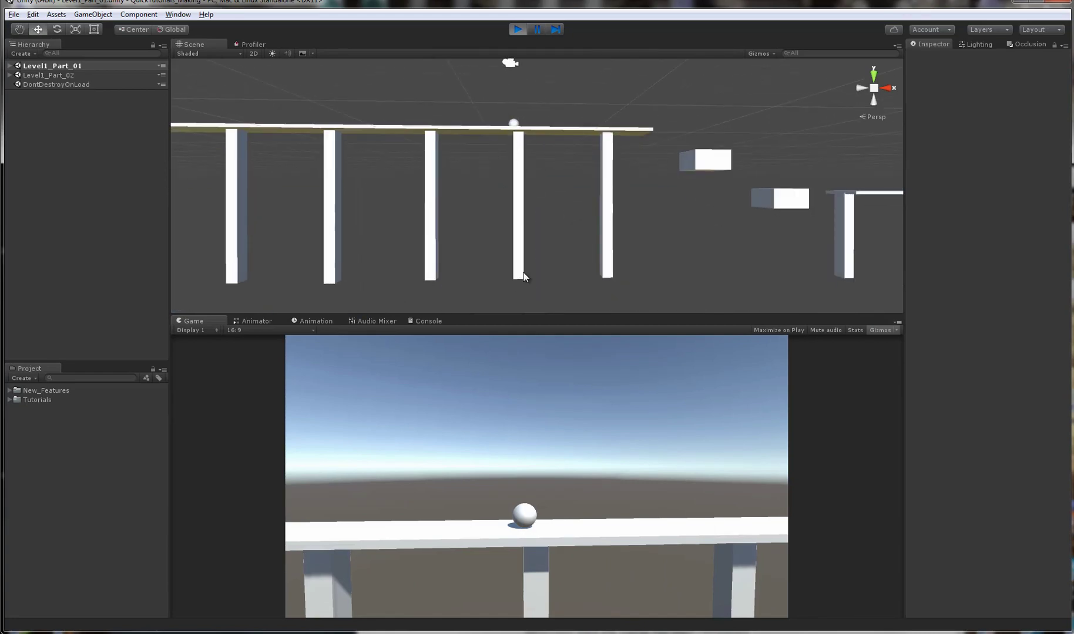
pyautogui.moveTo(525, 272); pyautogui.dragTo(564, 278, button='middle')
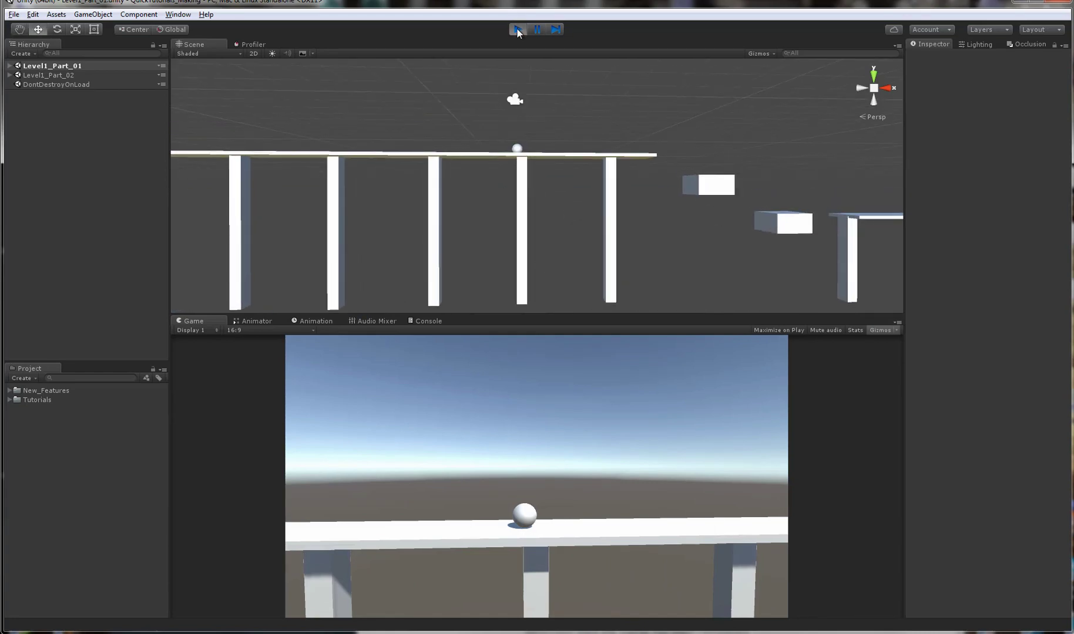
pyautogui.click(517, 30)
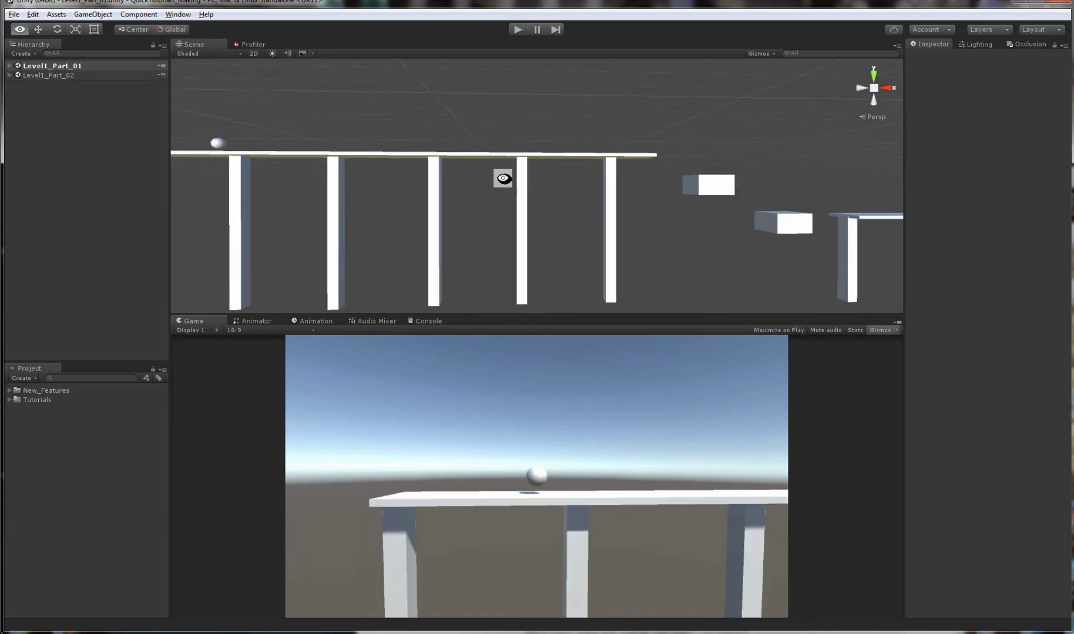
# - Expand Level1_Part_01 in the hierarchy with its LevelElements and BG groups folded
pyautogui.click(47, 66)
pyautogui.keyDown('alt'); pyautogui.moveTo(429, 112); pyautogui.dragTo(480, 152); pyautogui.keyUp('alt')
pyautogui.click(10, 65)
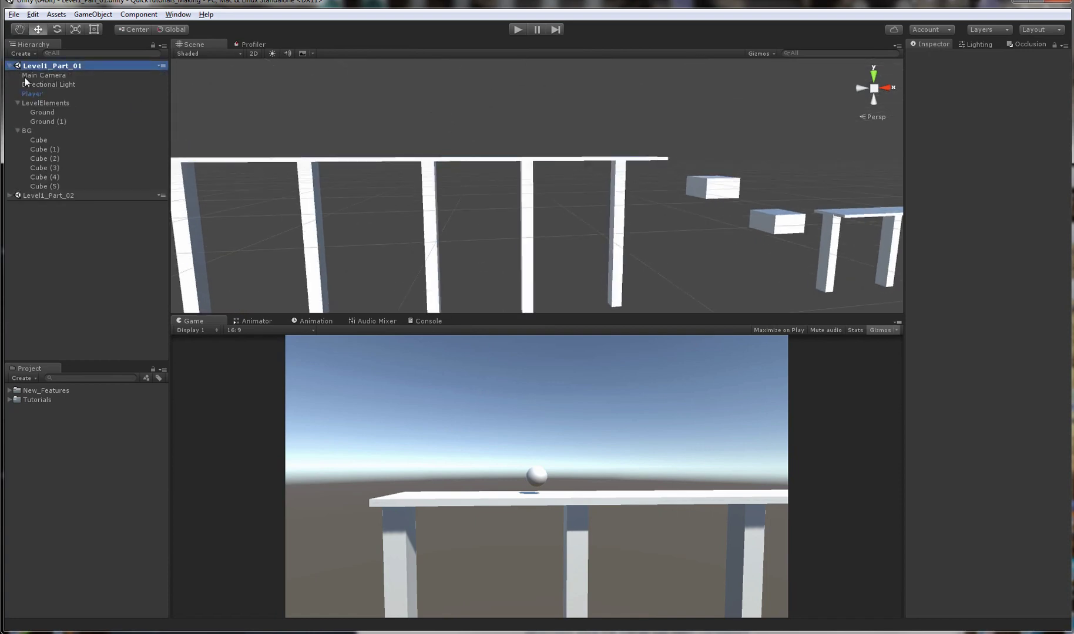
pyautogui.keyDown('alt'); pyautogui.click(11, 66); pyautogui.keyUp('alt')
pyautogui.click(11, 66)
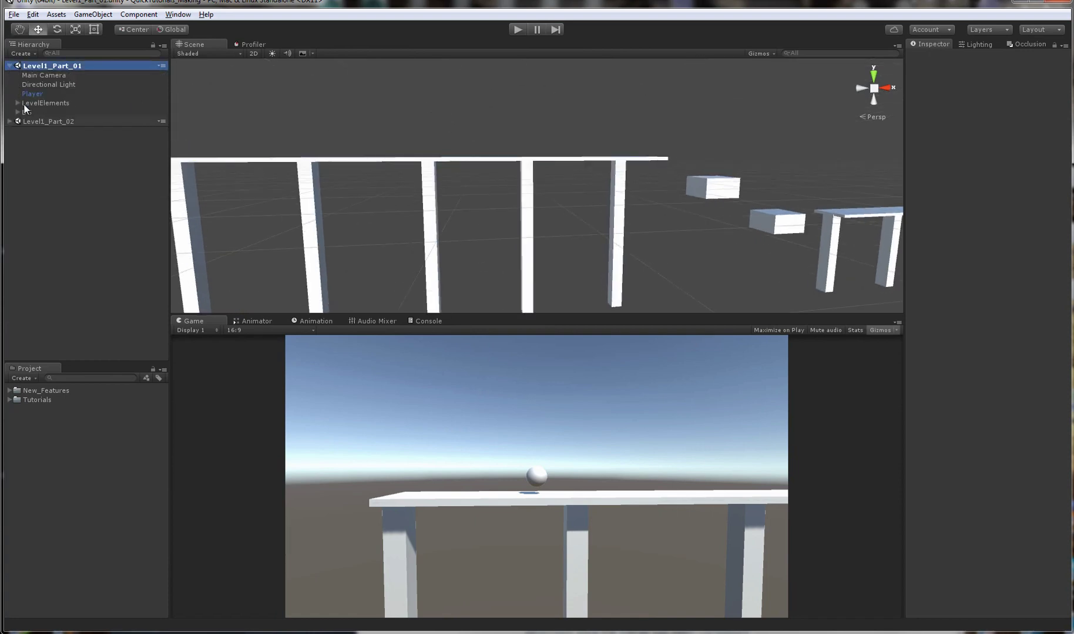
# - Create an empty object named SceneTriggers in Level1_Part_01 and reset its transform
pyautogui.rightClick(46, 65)
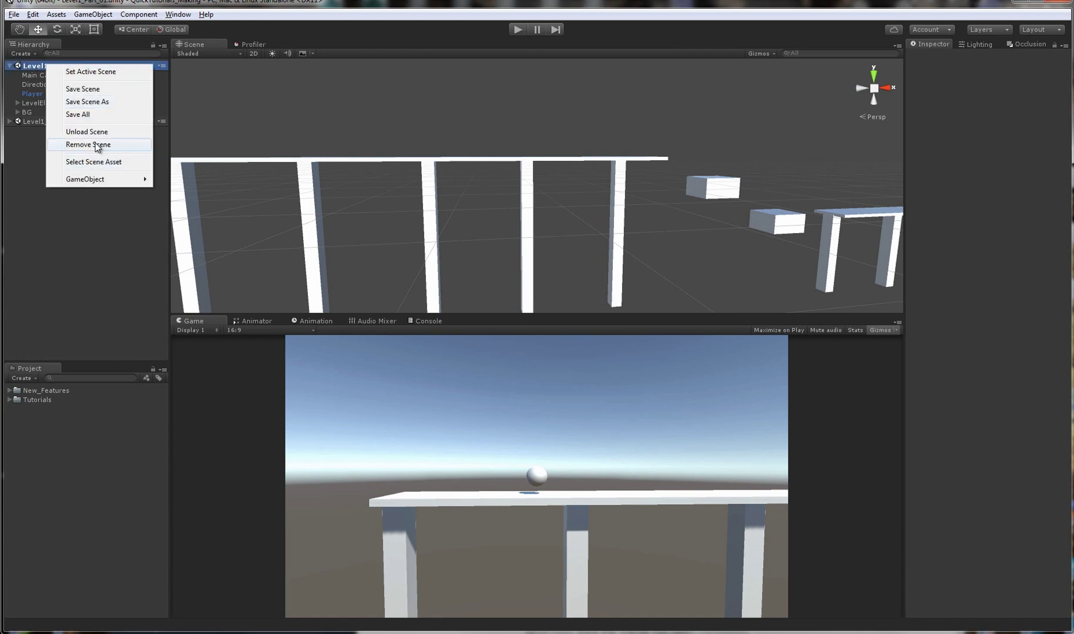
pyautogui.moveTo(97, 181)
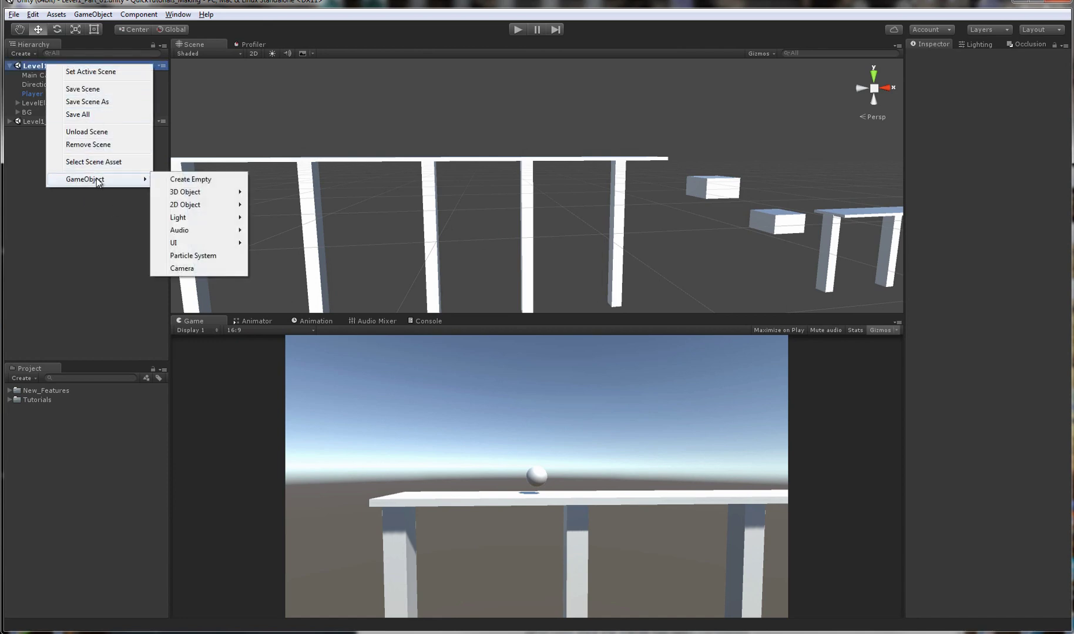
pyautogui.click(177, 179)
pyautogui.write('SceneTriggers')
pyautogui.press('Return')
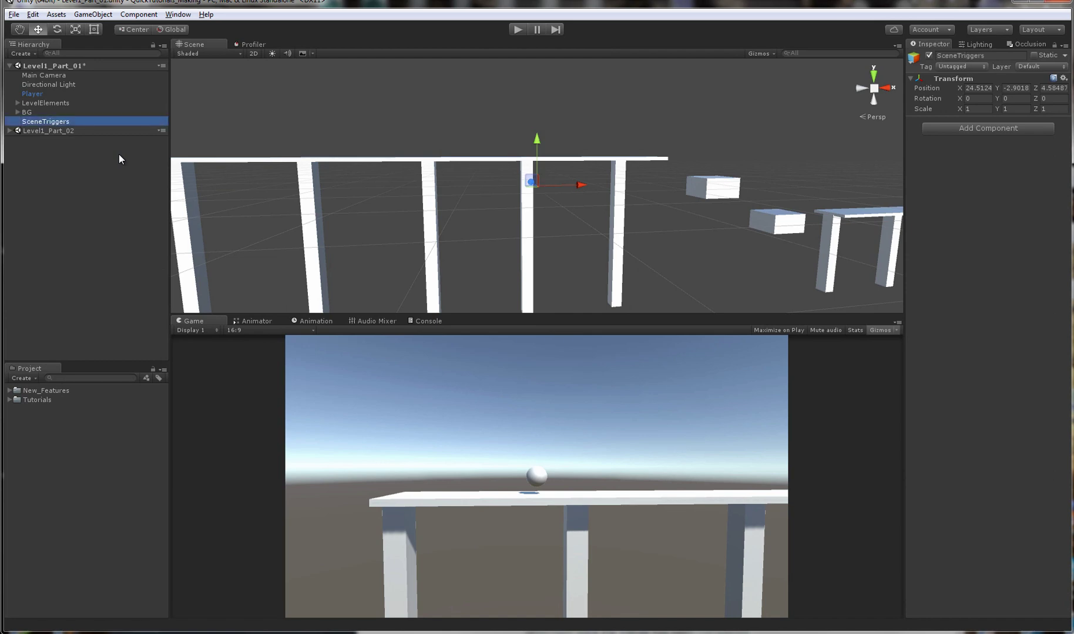
pyautogui.rightClick(956, 78)
pyautogui.click(961, 89)
# - Add an empty child object under SceneTriggers, placed at X 13.63, and give it a Box Collider
pyautogui.rightClick(39, 121)
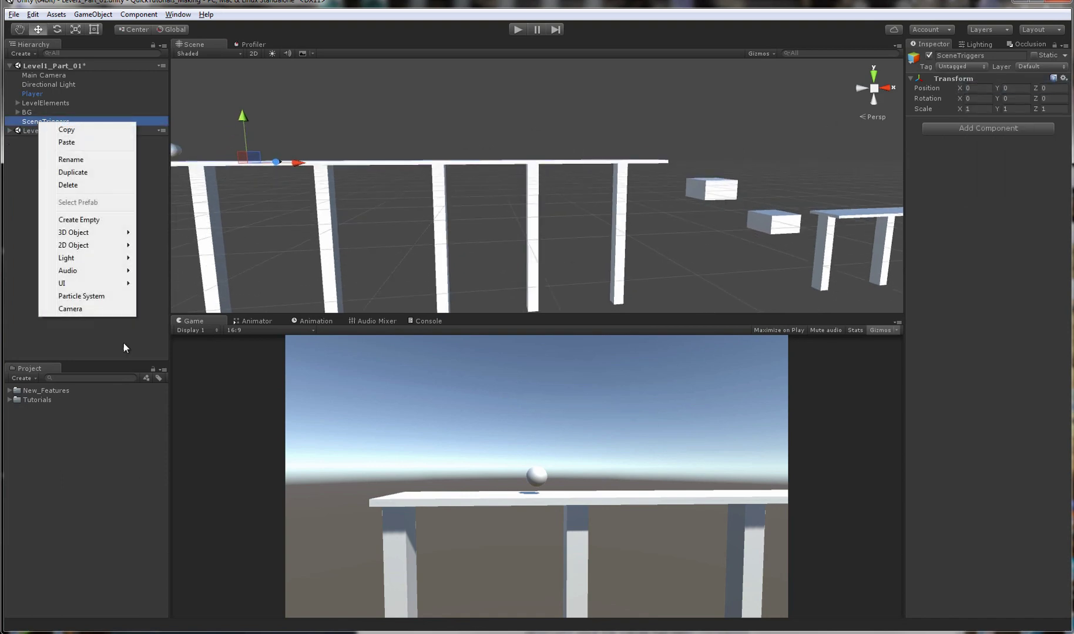
pyautogui.moveTo(92, 233)
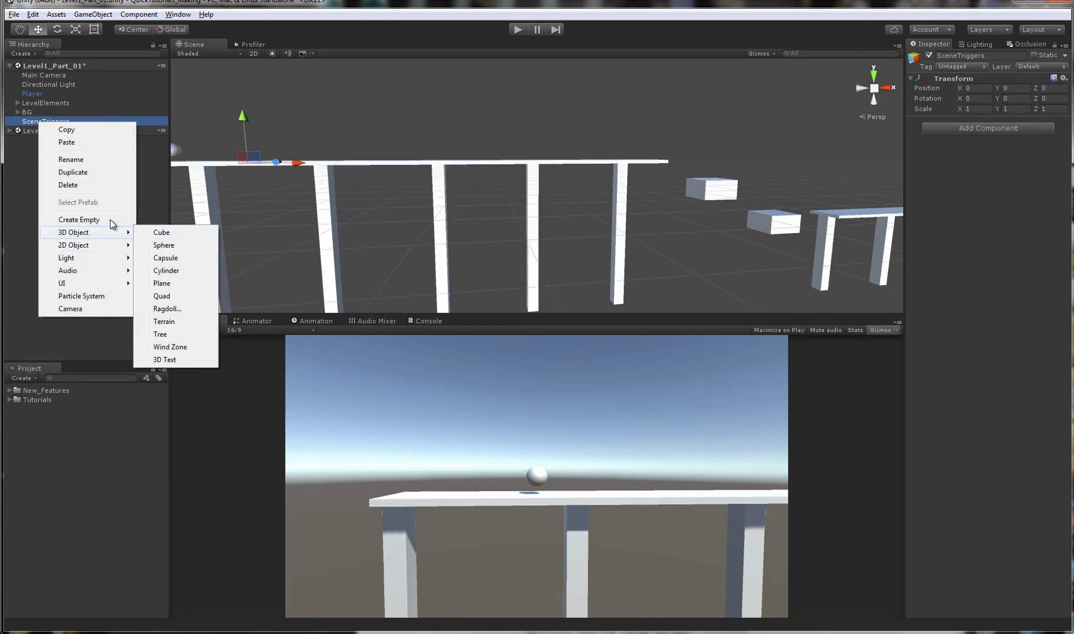
pyautogui.moveTo(307, 175); pyautogui.dragTo(310, 177, button='right')
pyautogui.rightClick(72, 122)
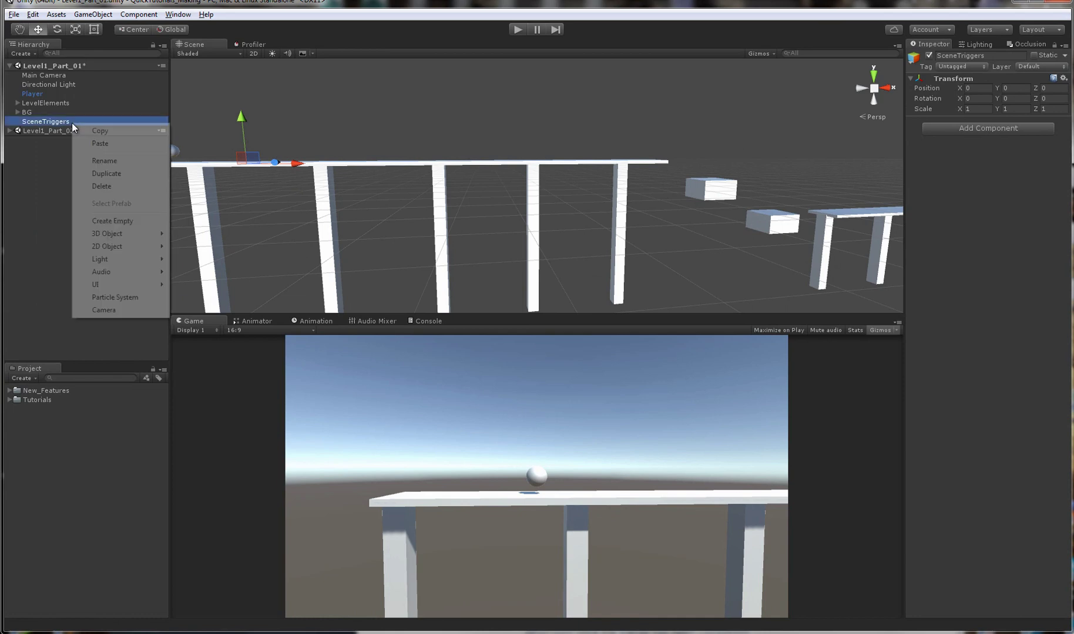
pyautogui.click(108, 221)
pyautogui.moveTo(272, 169); pyautogui.dragTo(464, 159)
pyautogui.click(988, 128)
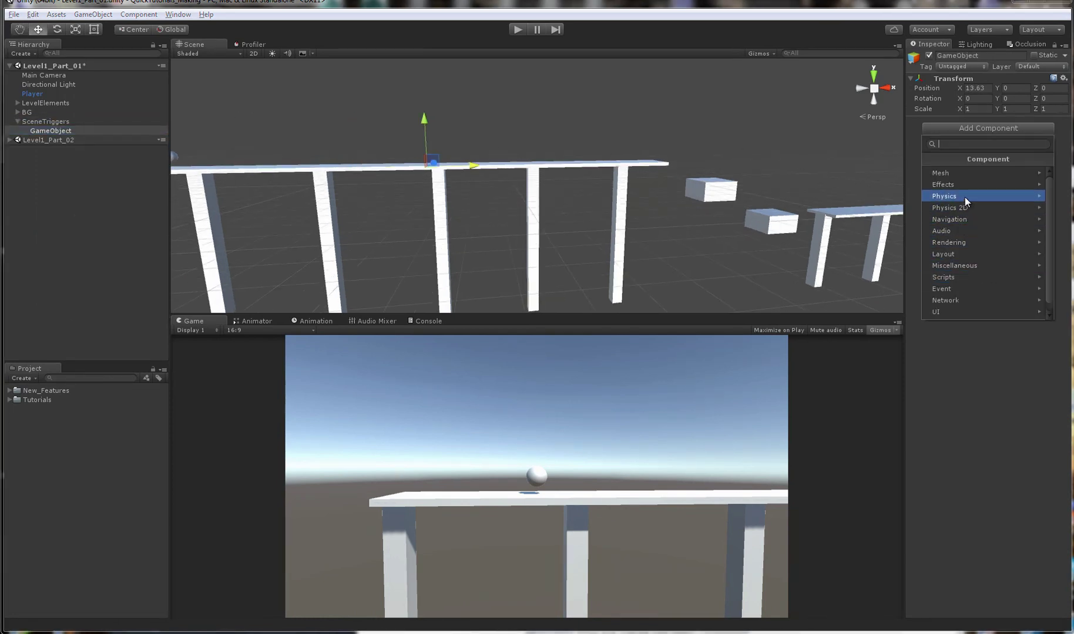
pyautogui.click(965, 198)
pyautogui.click(964, 196)
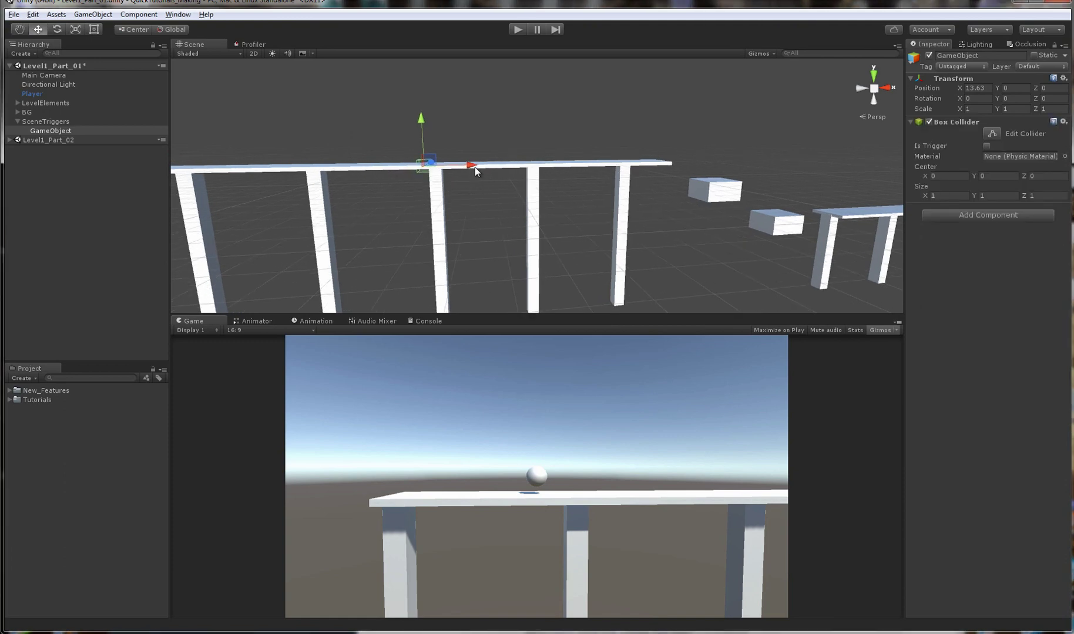
# - Move the child object to X 22.67 and resize its Box Collider to 0.47 in X, about 2.91 in Z and taller in Y
pyautogui.moveTo(474, 166); pyautogui.dragTo(711, 200)
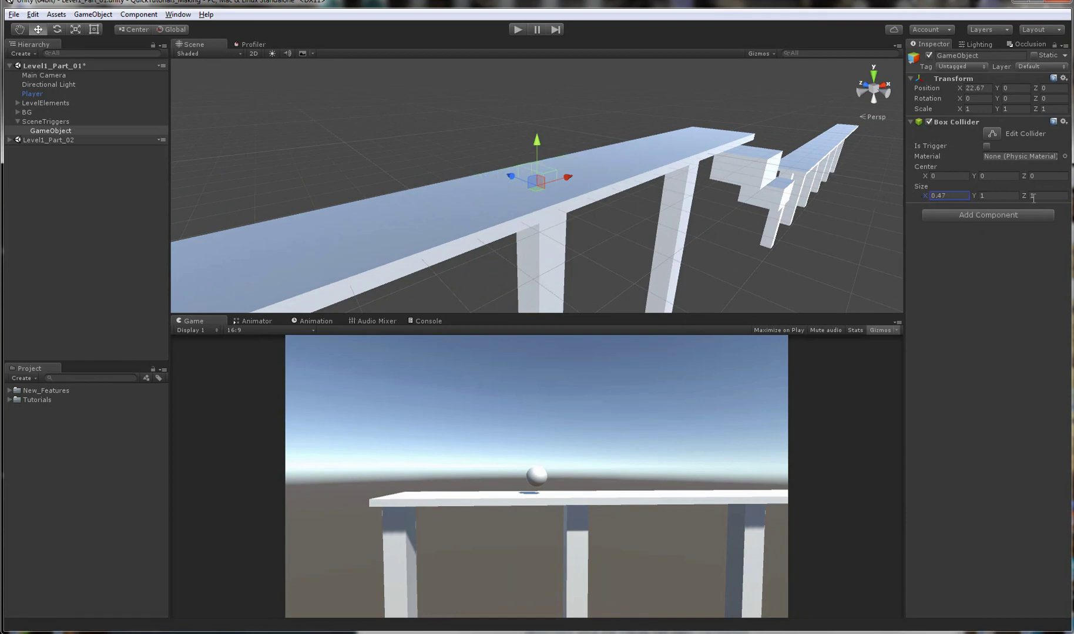
pyautogui.click(1031, 195)
pyautogui.write('2.91')
pyautogui.moveTo(1044, 201); pyautogui.dragTo(1040, 201)
pyautogui.moveTo(974, 195); pyautogui.dragTo(1073, 196)
# - Raise the collider object above the planks and make its Box Collider a trigger
pyautogui.keyDown('alt'); pyautogui.moveTo(796, 210); pyautogui.dragTo(576, 171); pyautogui.keyUp('alt')
pyautogui.moveTo(532, 137); pyautogui.dragTo(539, 56)
pyautogui.scroll(-5, 458, 147)
pyautogui.keyDown('alt'); pyautogui.moveTo(417, 172); pyautogui.dragTo(827, 202); pyautogui.keyUp('alt')
pyautogui.click(986, 147)
pyautogui.keyDown('alt'); pyautogui.moveTo(638, 153); pyautogui.dragTo(522, 177); pyautogui.keyUp('alt')
pyautogui.click(511, 188)
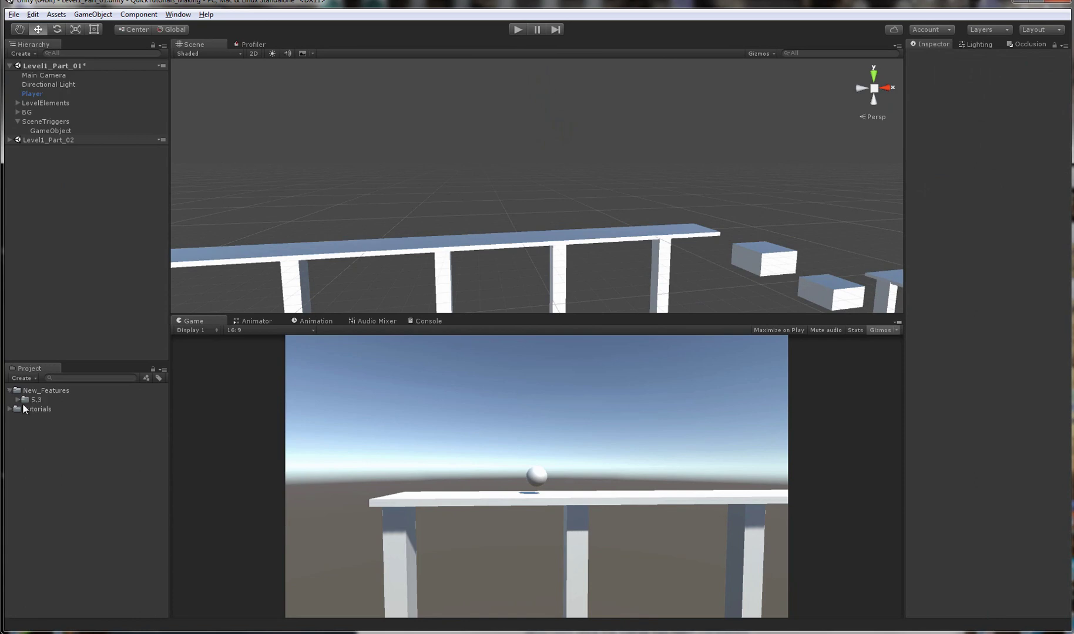
# - Create a C# script named LoadSceneTwo_CS in the Scripts folder of New_Features/5.3/SceneManagement
pyautogui.click(19, 400)
pyautogui.click(25, 409)
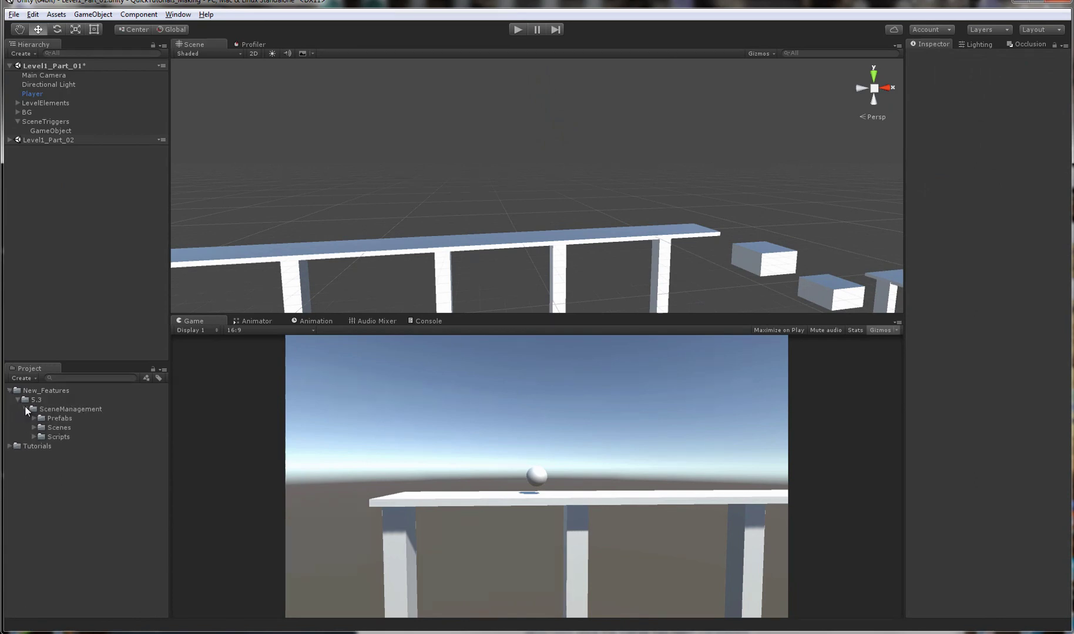
pyautogui.click(50, 436)
pyautogui.rightClick(50, 436)
pyautogui.moveTo(170, 445)
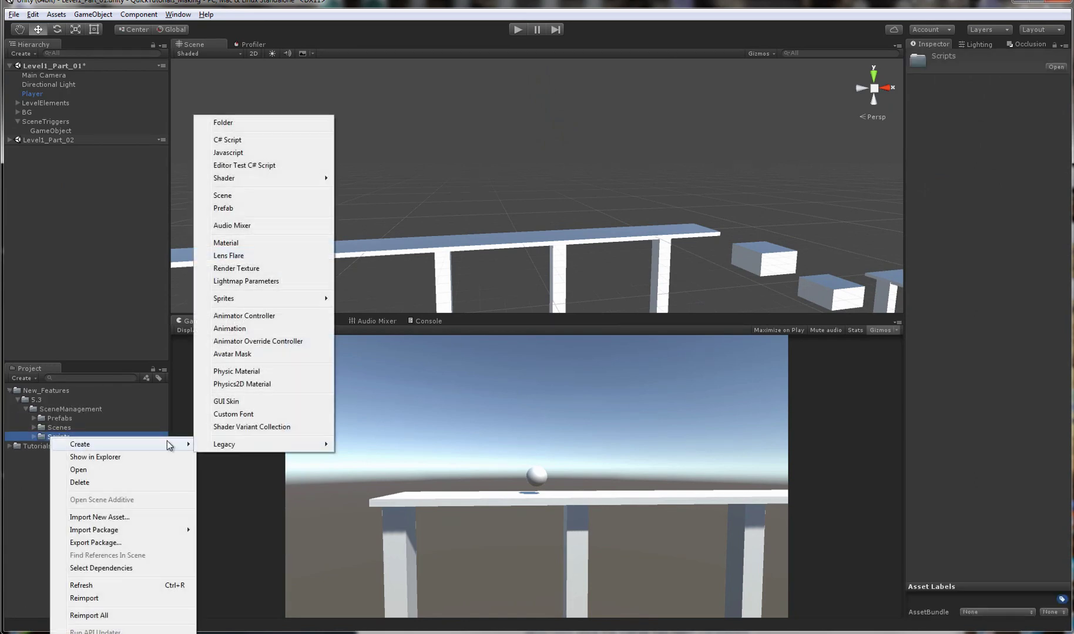
pyautogui.click(227, 140)
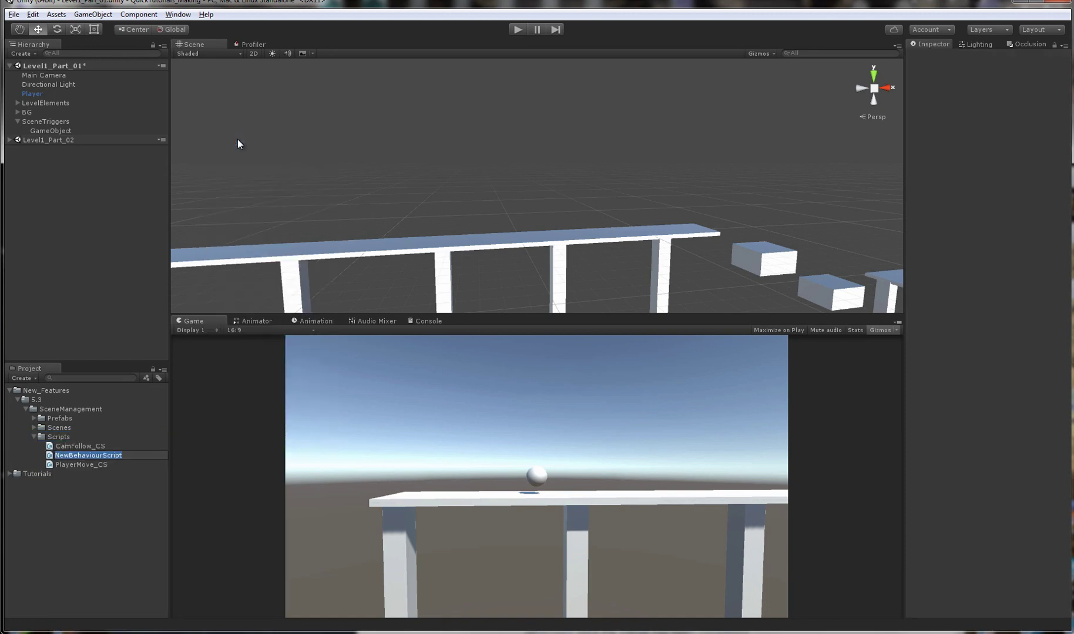
pyautogui.write('LoadSceneTwo_CS')
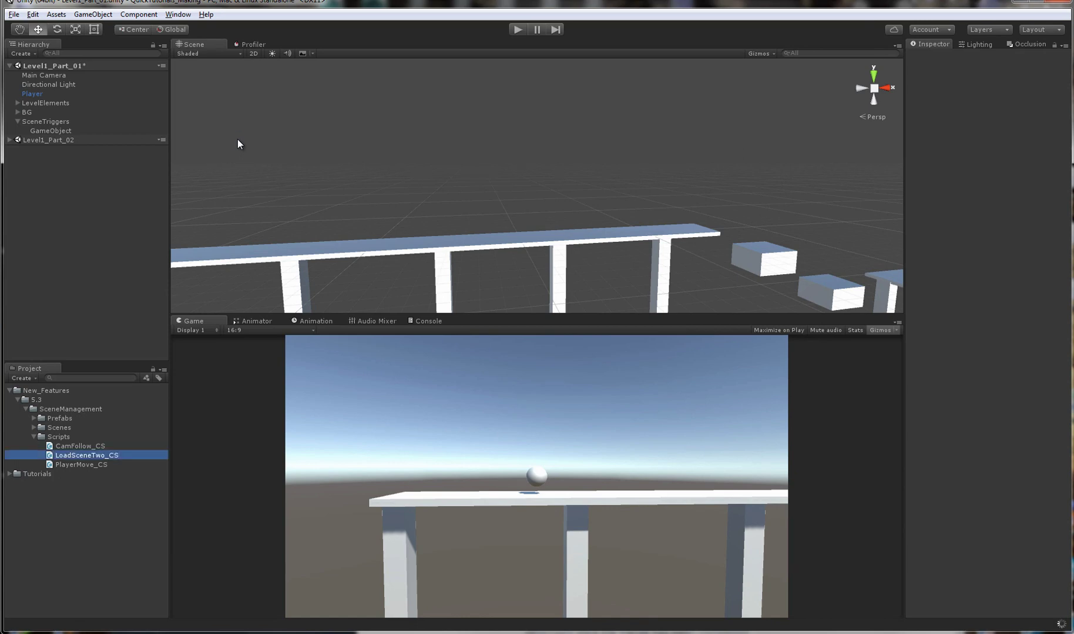
pyautogui.press('Return')
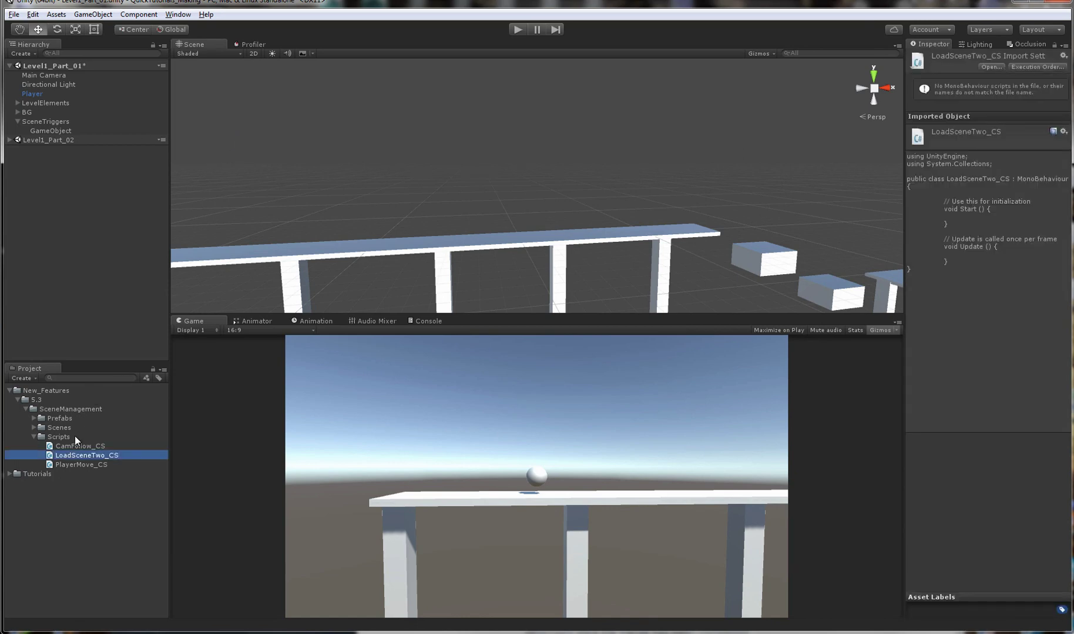
# - Create a SceneLoadScripts folder inside Scripts and move the LoadSceneTwo_CS script into it
pyautogui.click(58, 437)
pyautogui.rightClick(75, 436)
pyautogui.moveTo(158, 444)
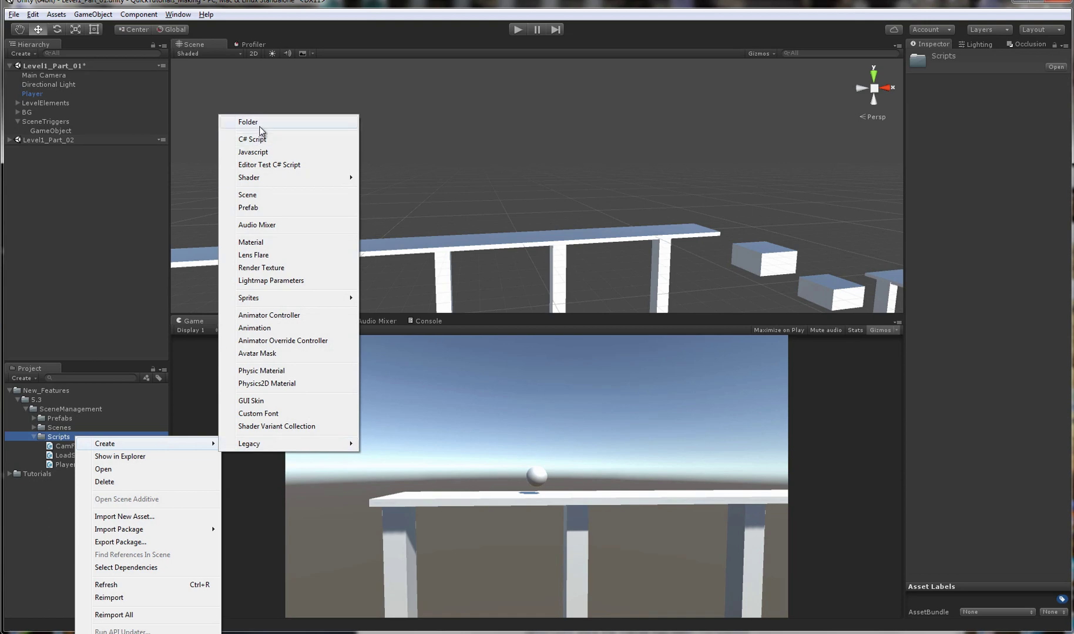
pyautogui.click(259, 123)
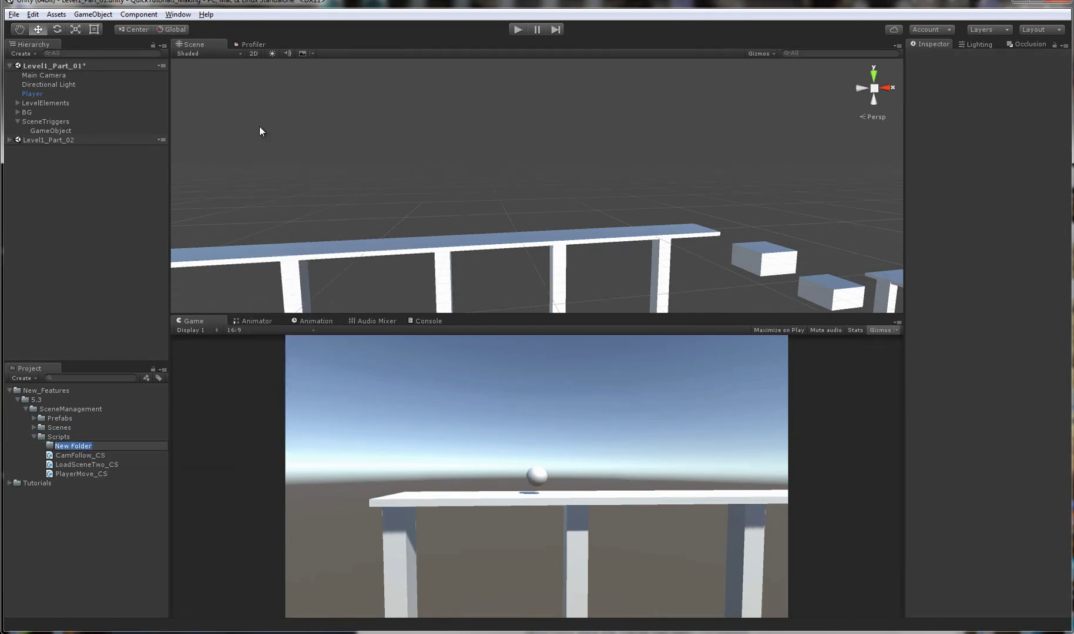
pyautogui.write('SceneLoadScripts')
pyautogui.press('Return')
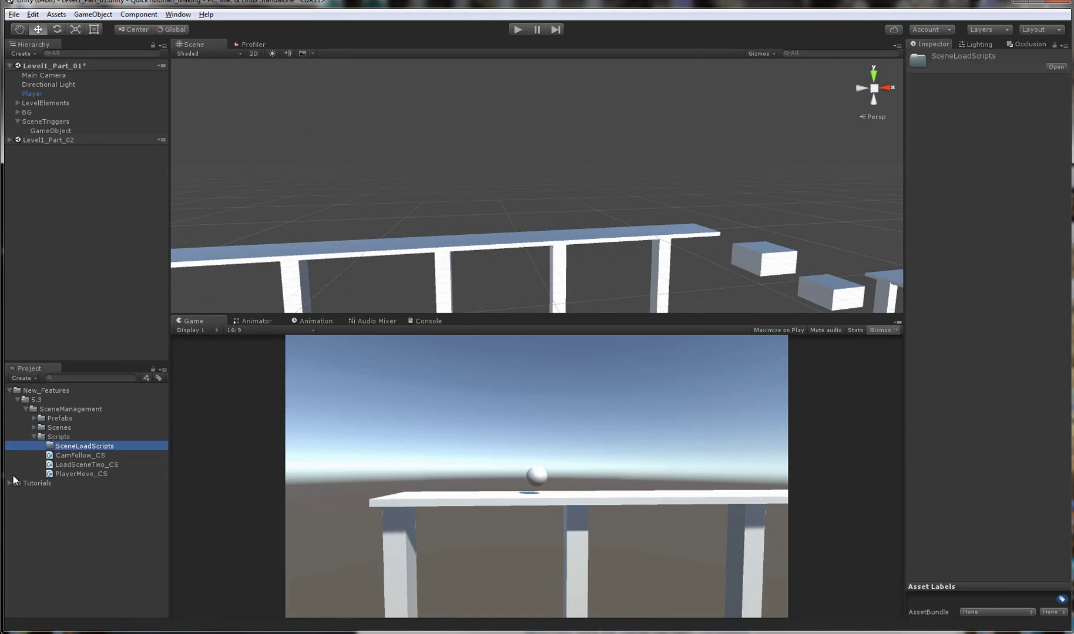
pyautogui.moveTo(85, 464); pyautogui.dragTo(86, 445)
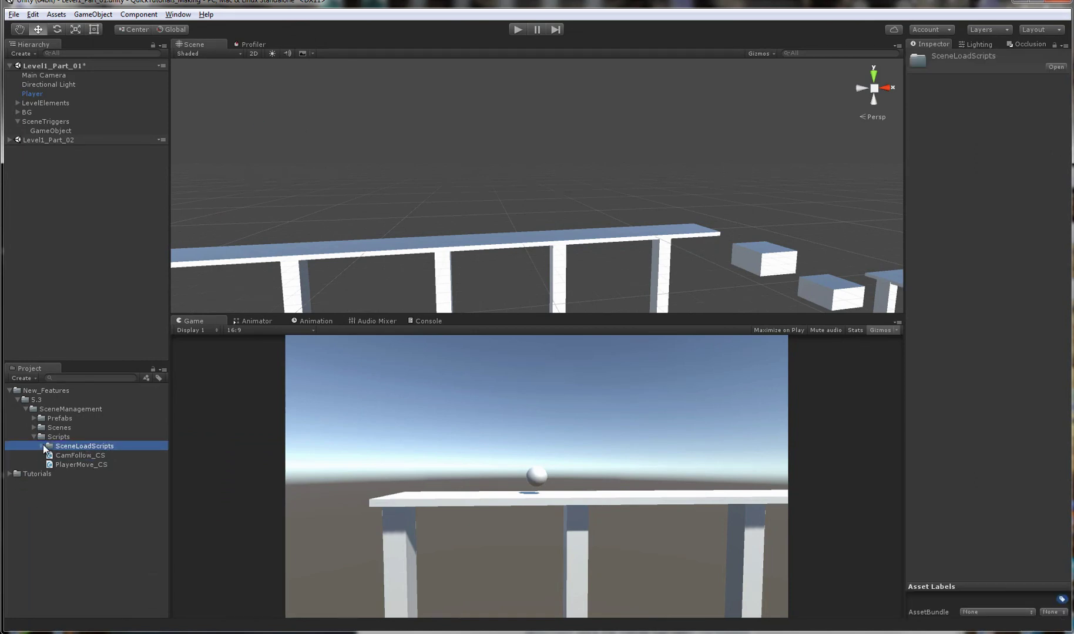
pyautogui.click(40, 446)
pyautogui.rightClick(69, 446)
pyautogui.click(65, 448)
pyautogui.click(78, 457)
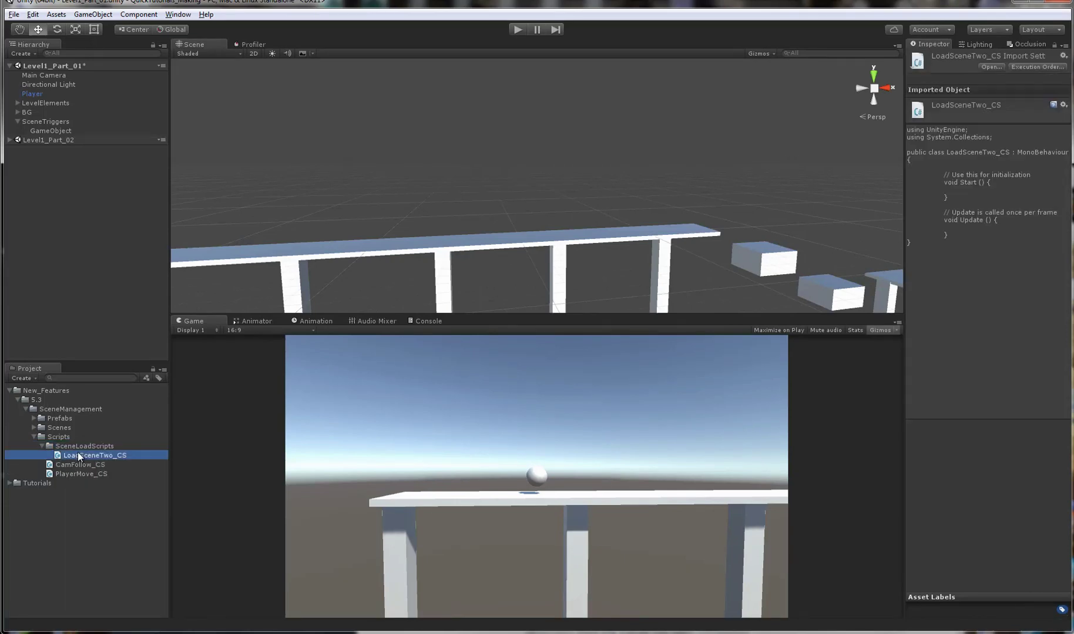
# - Save the changes to the Level1_Part_01 scene
pyautogui.keyDown('alt'); pyautogui.moveTo(543, 203); pyautogui.dragTo(562, 218, button='right'); pyautogui.keyUp('alt')
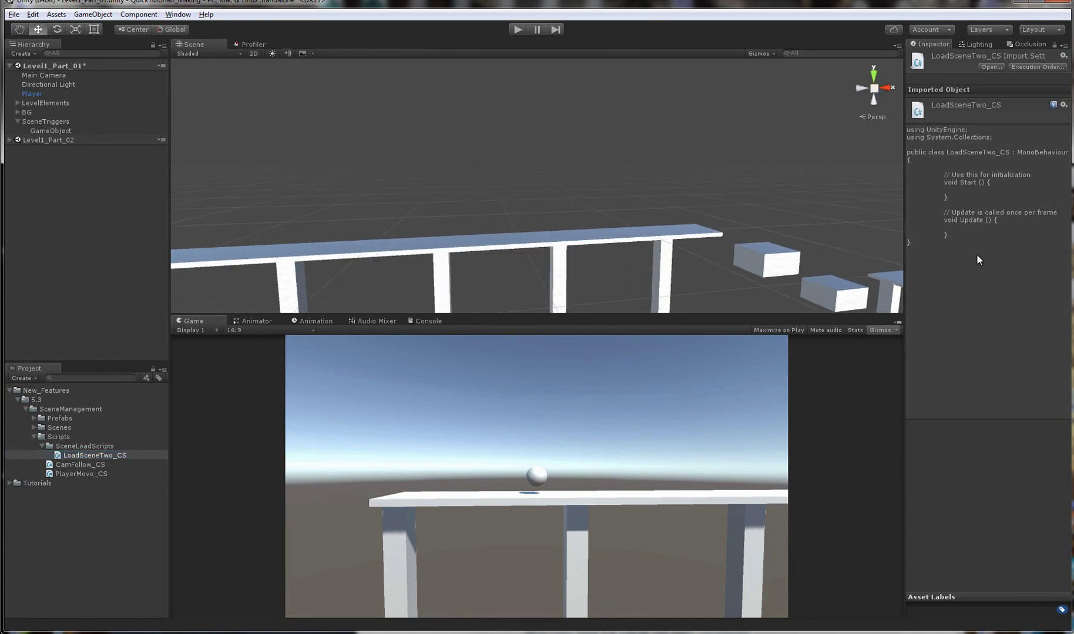
pyautogui.keyDown('alt'); pyautogui.moveTo(673, 213); pyautogui.dragTo(761, 186); pyautogui.keyUp('alt')
pyautogui.hotkey('ctrl', 's')
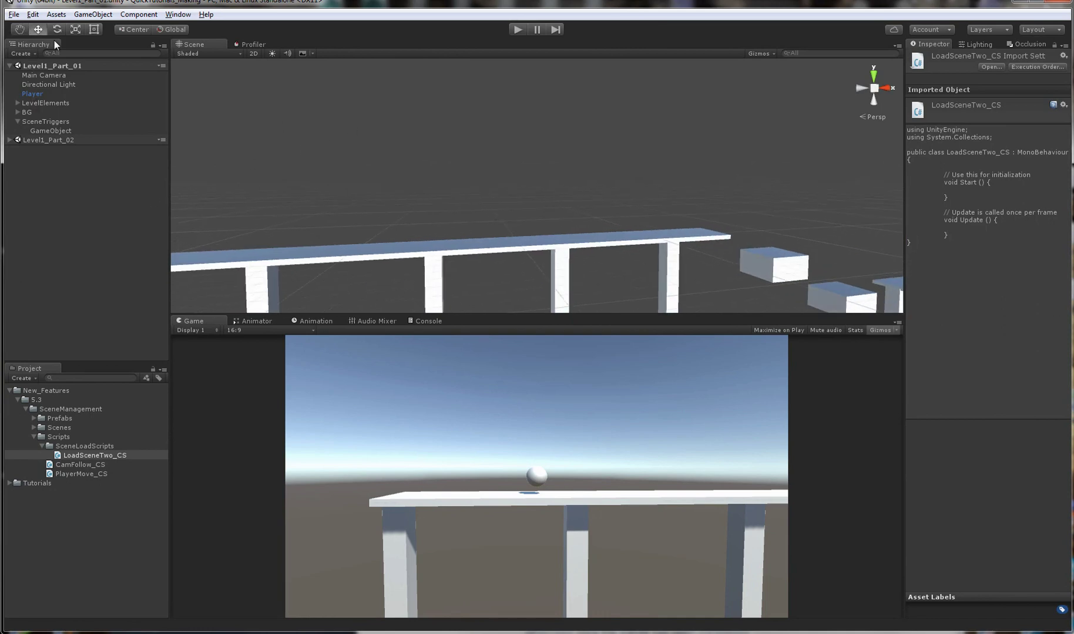
# - Create a second C# script named UnloadScene in the SceneLoadScripts folder
pyautogui.click(74, 457)
pyautogui.rightClick(75, 447)
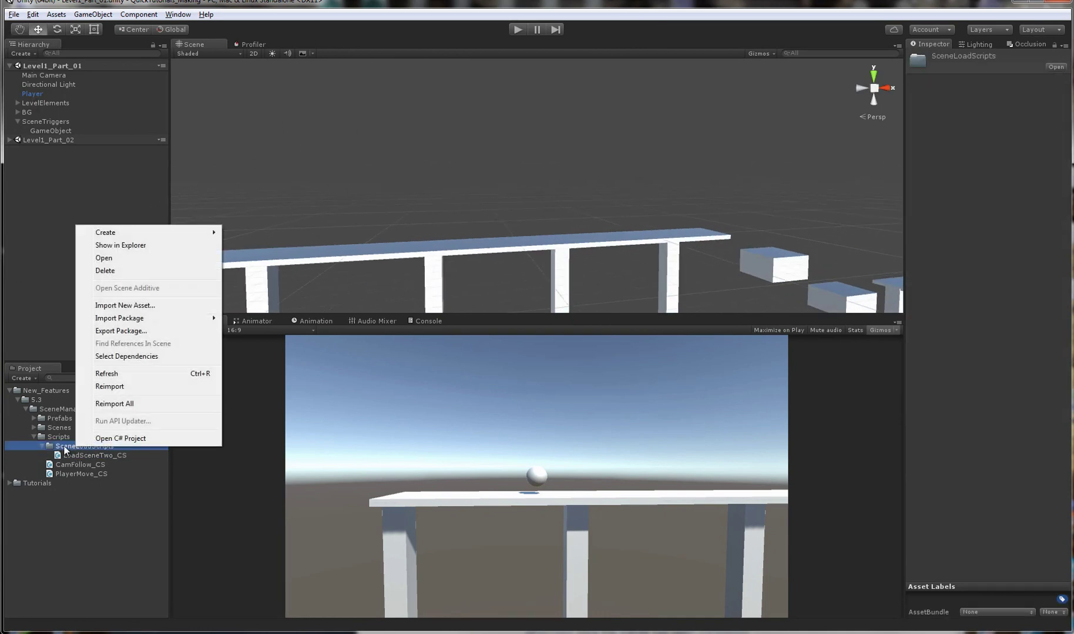
pyautogui.click(71, 448)
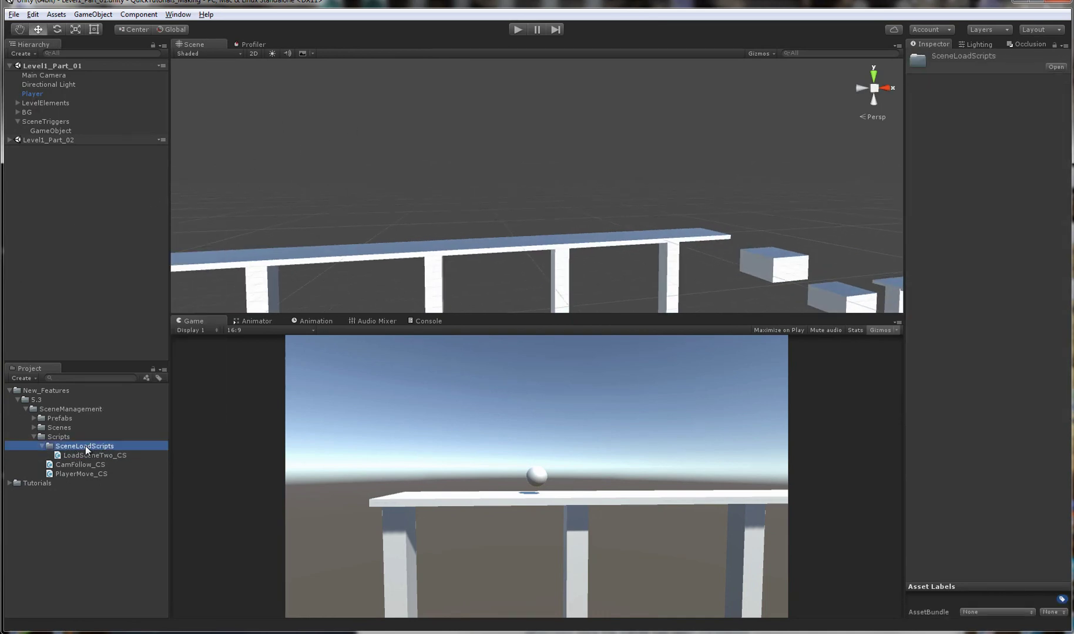
pyautogui.rightClick(84, 445)
pyautogui.moveTo(165, 454)
pyautogui.click(269, 148)
pyautogui.write('UnloadScene')
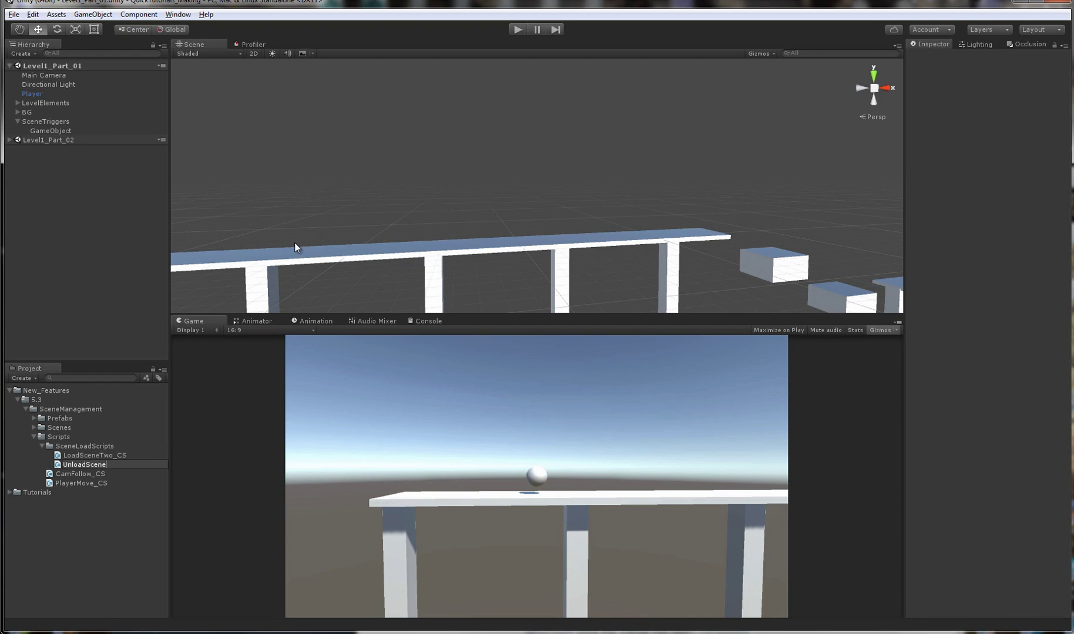
pyautogui.press('Return')
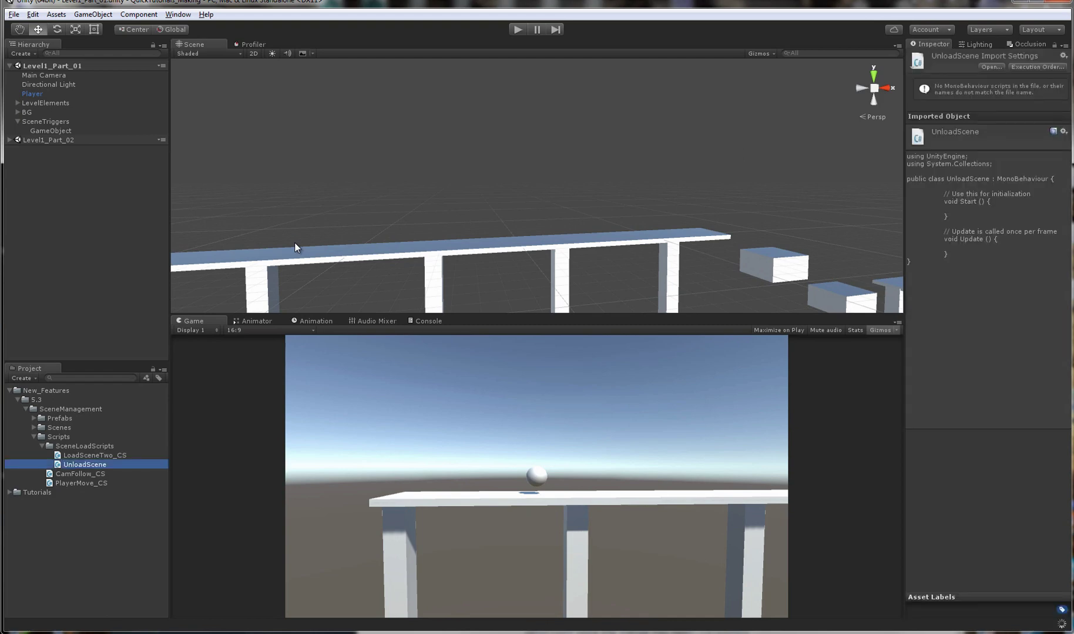
# - Open the LoadSceneTwo_CS script in MonoDevelop at its class declaration
pyautogui.doubleClick(116, 456)
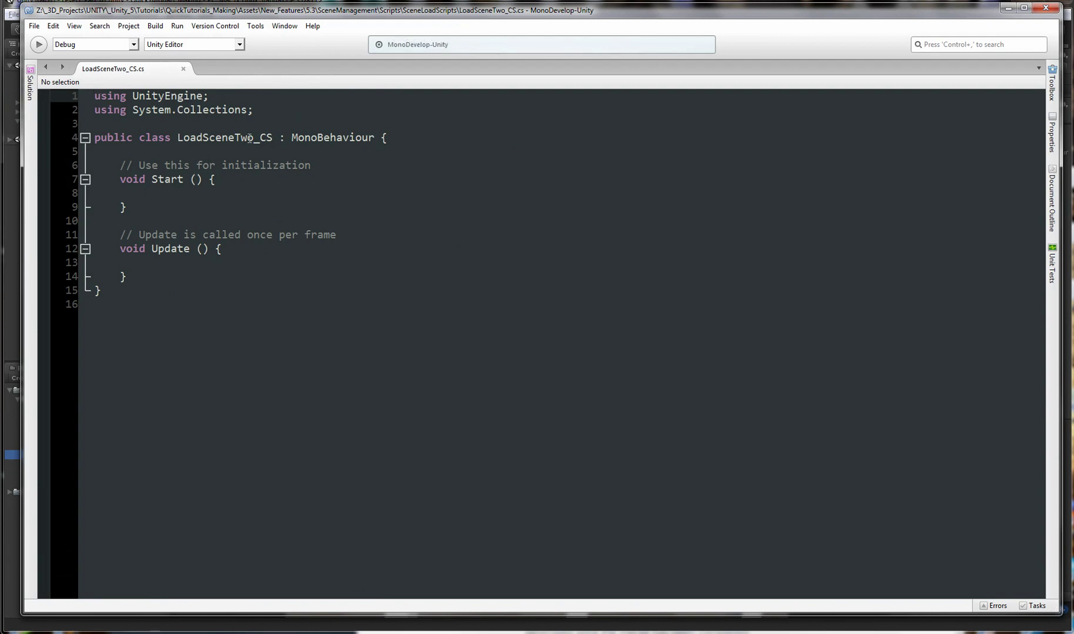
pyautogui.click(246, 138)
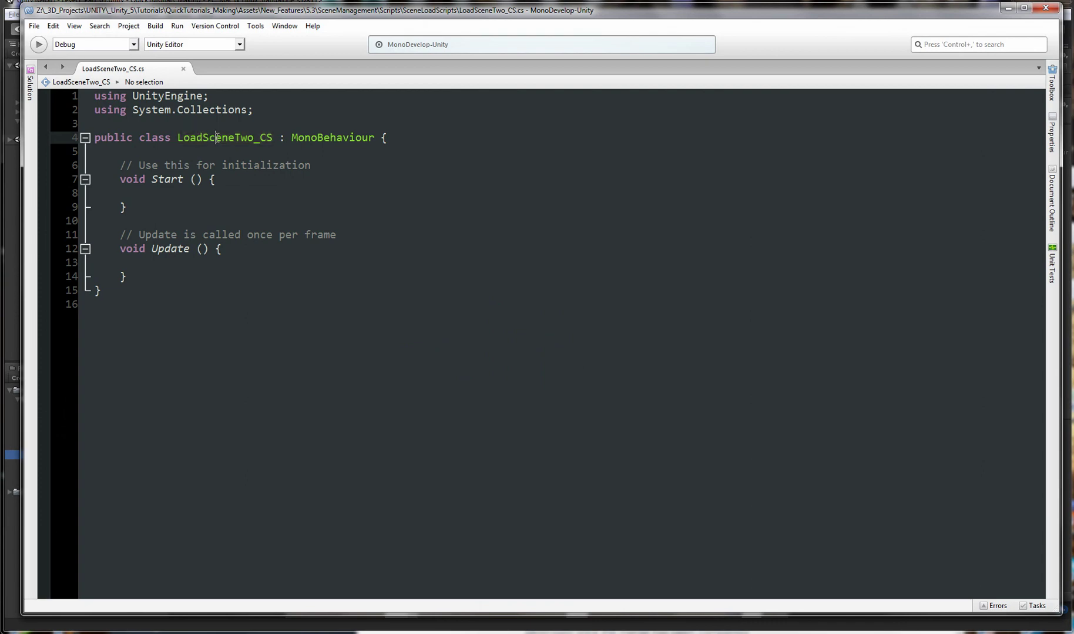
# - Rename the LoadSceneTwo_CS class to LoadScene_CS, renaming its script file along with it
pyautogui.rightClick(217, 138)
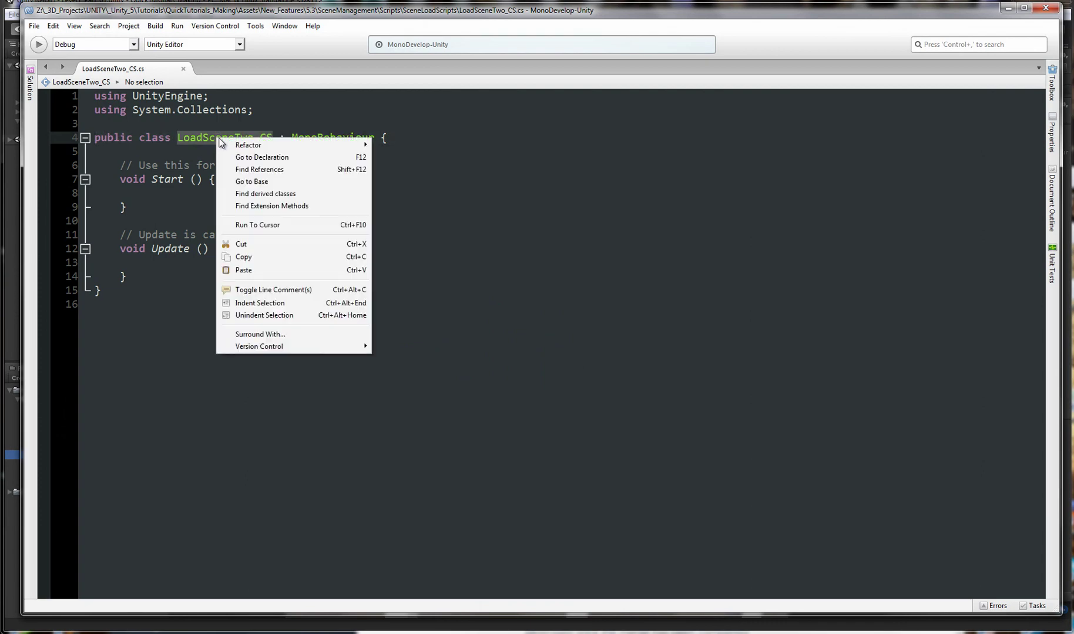
pyautogui.moveTo(229, 146)
pyautogui.click(397, 146)
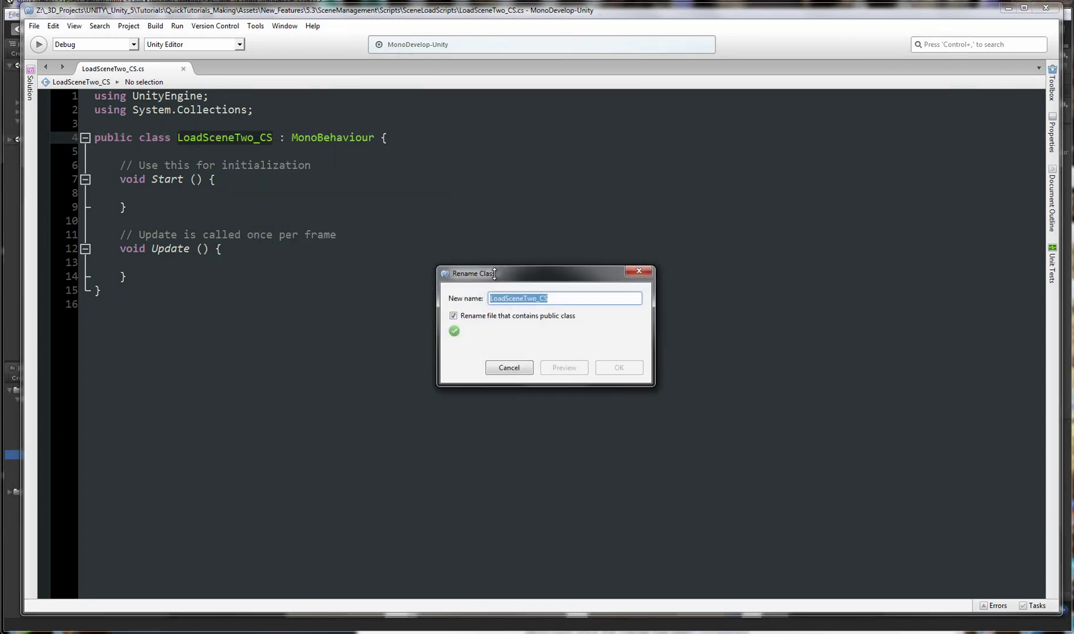
pyautogui.write('LoadScene_SC')
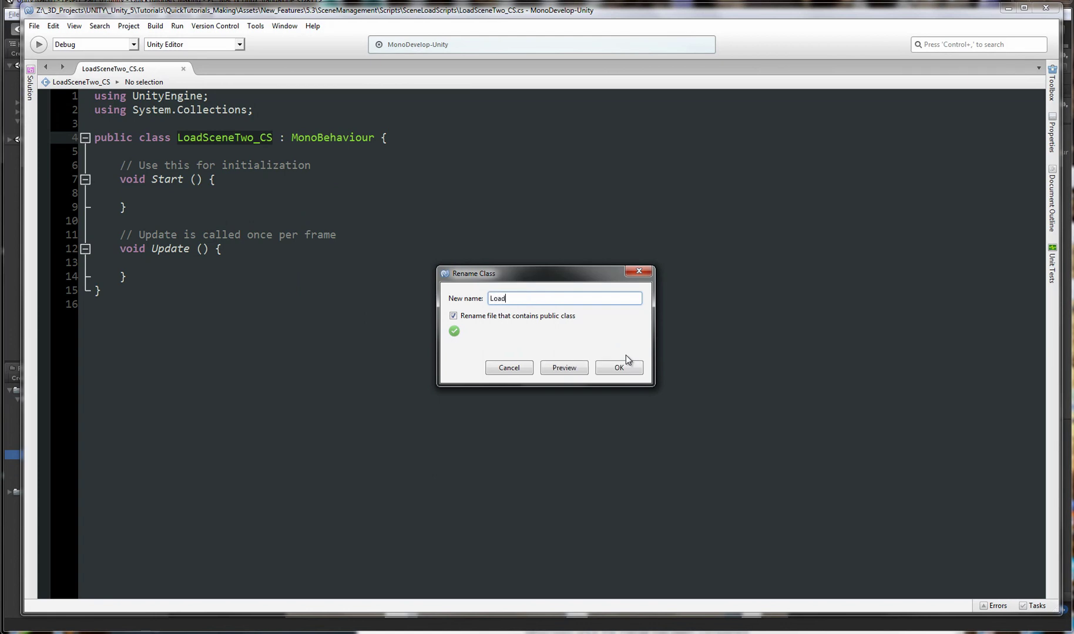
pyautogui.press('BackSpace')
pyautogui.press('BackSpace')
pyautogui.write('CS')
pyautogui.click(626, 373)
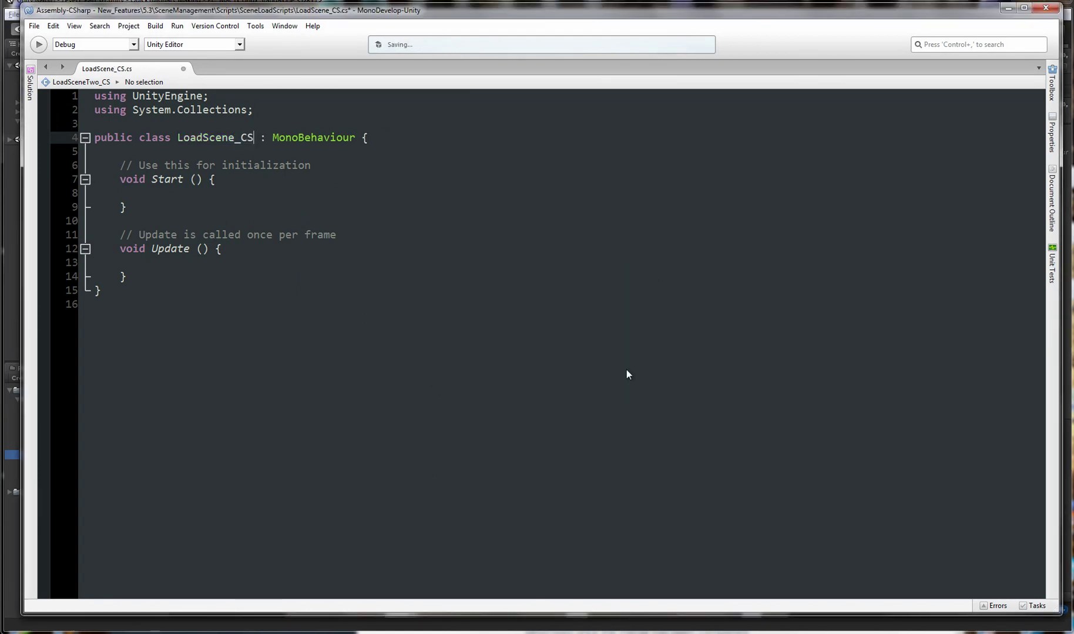
pyautogui.click(313, 210)
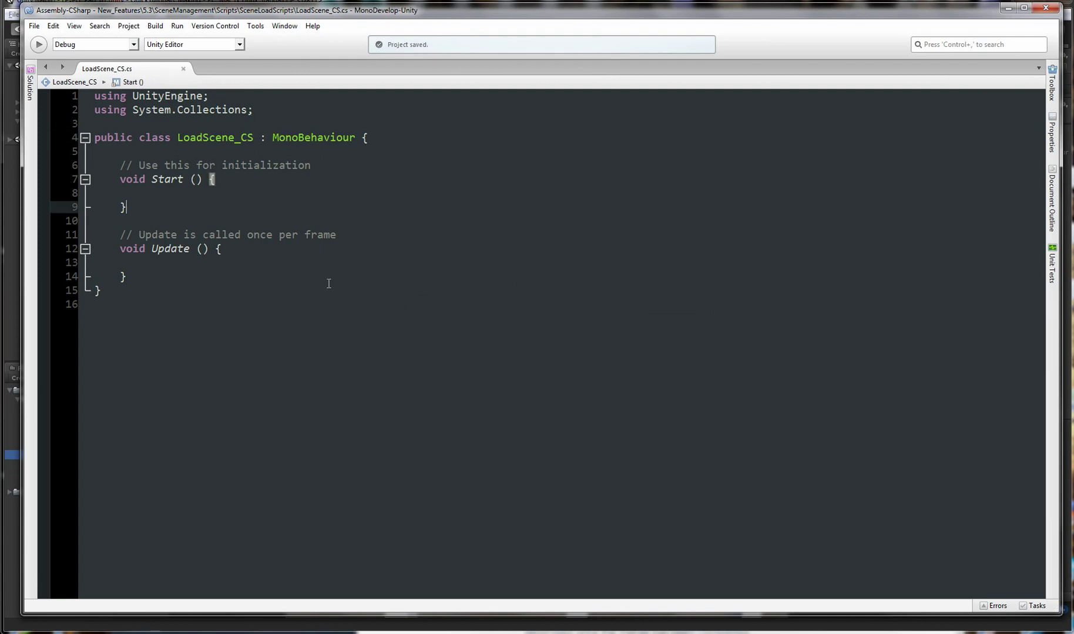
# - Open the UnloadScene script from Unity and rename its class and file to UnloadScene_CS, overwriting the changed project files
pyautogui.hotkey('alt', 'Tab')
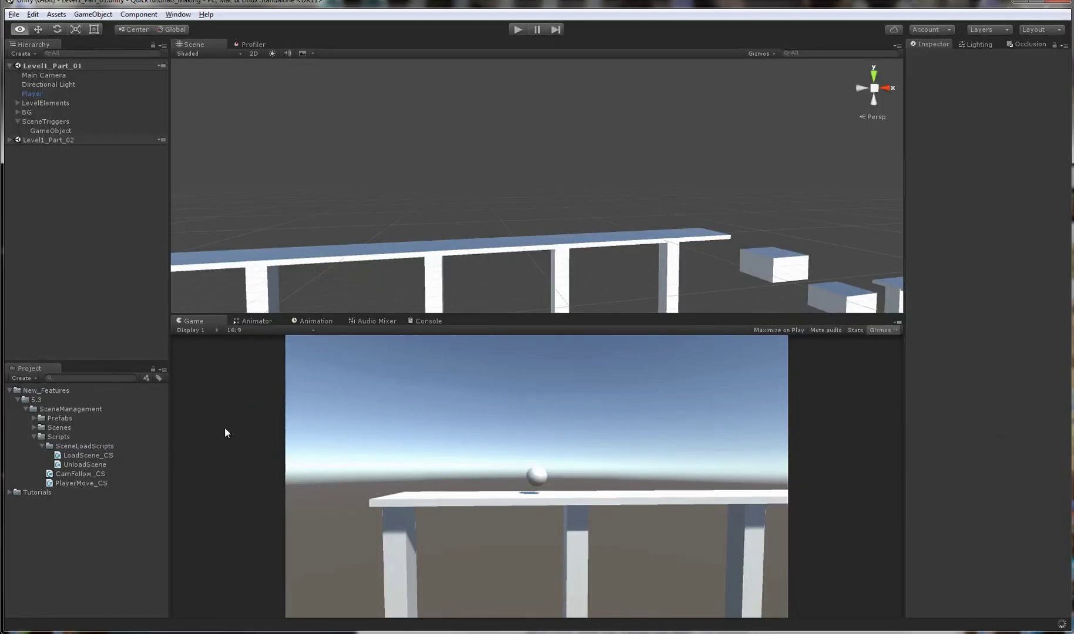
pyautogui.click(81, 456)
pyautogui.doubleClick(84, 466)
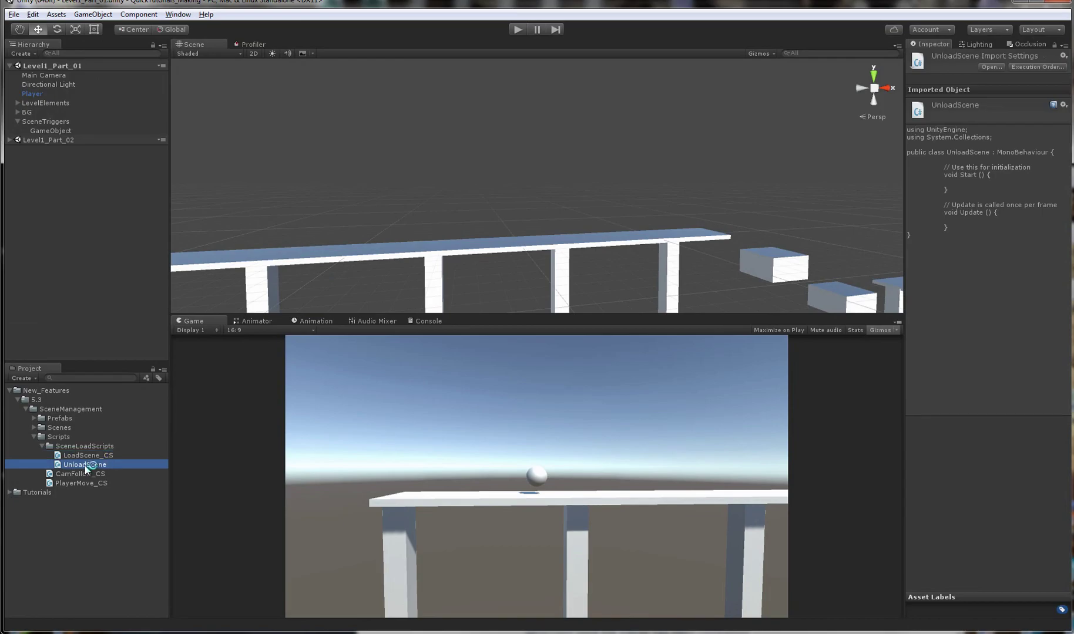
pyautogui.rightClick(216, 137)
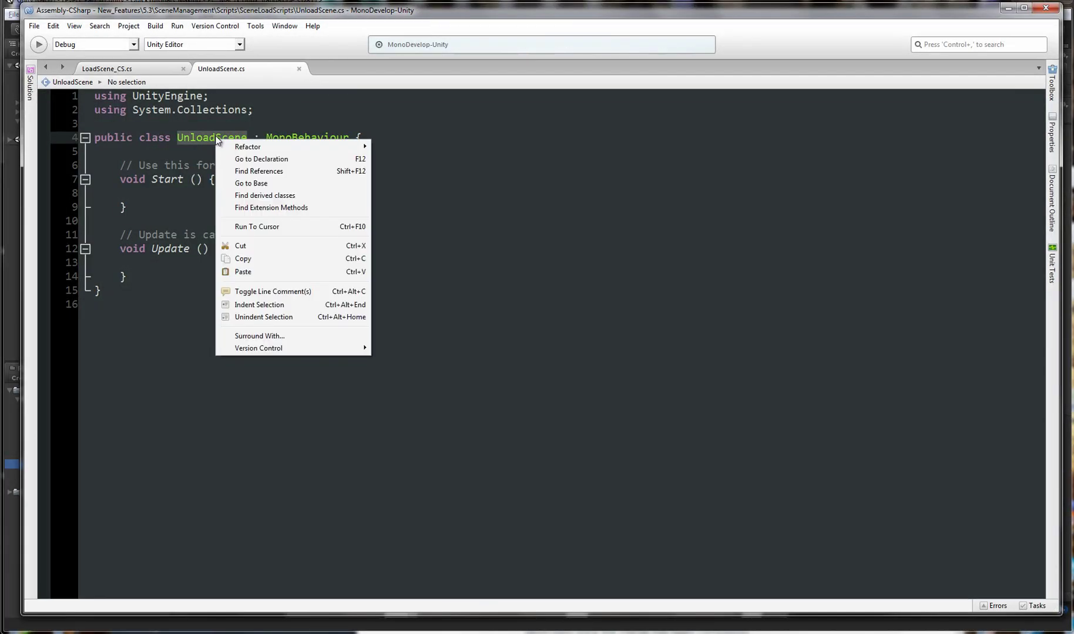
pyautogui.moveTo(252, 147)
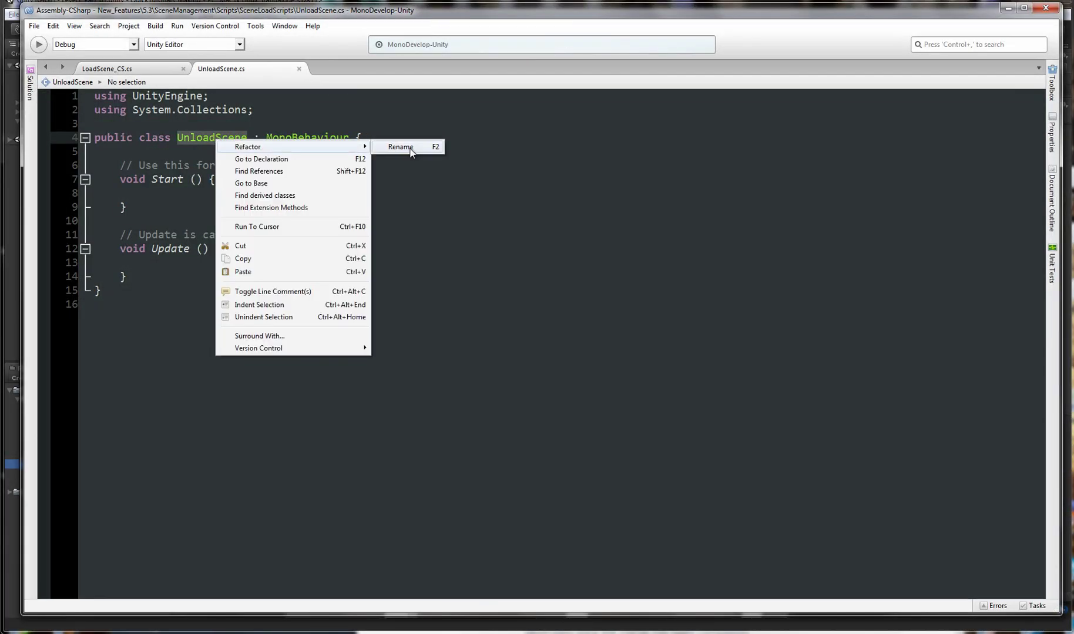
pyautogui.click(405, 147)
pyautogui.click(548, 299)
pyautogui.write('_CS')
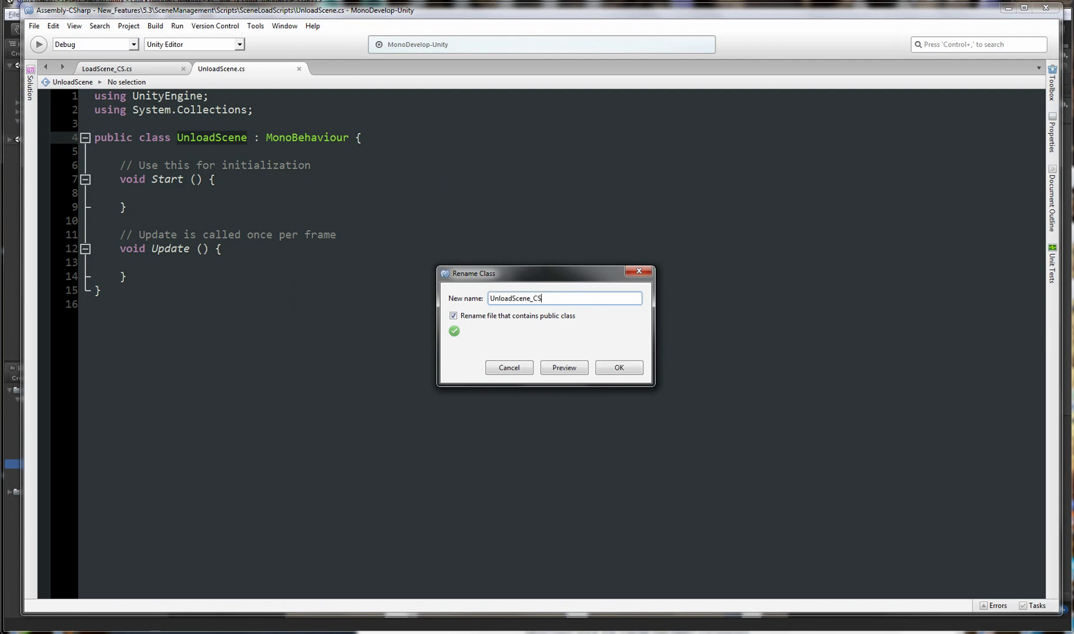
pyautogui.click(615, 370)
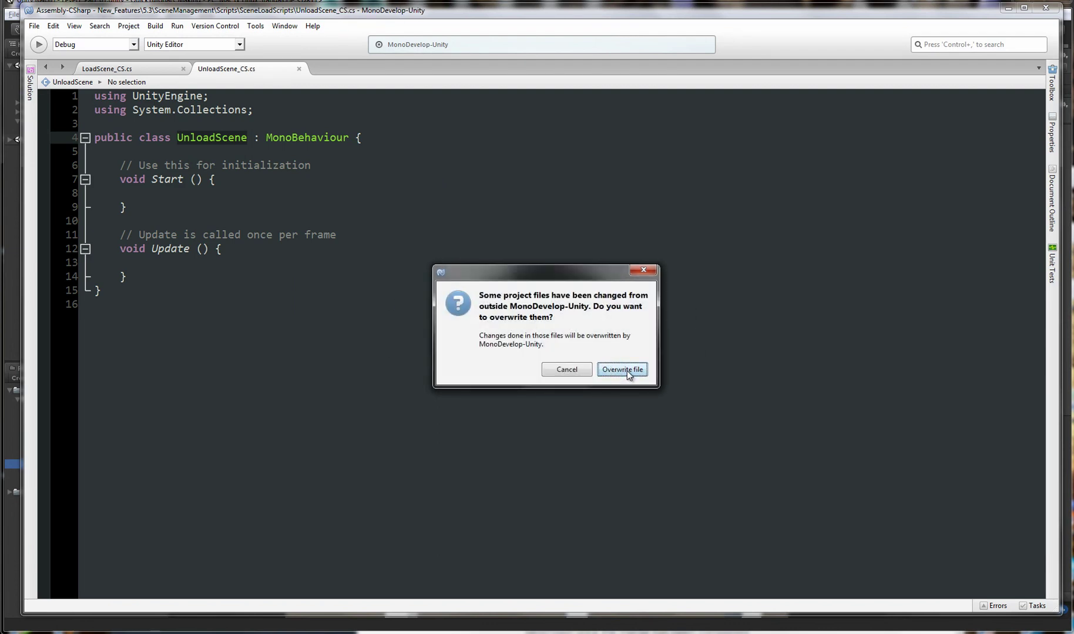
pyautogui.click(622, 369)
pyautogui.click(420, 211)
# - Reopen the LoadScene_CS script from the Unity project and delete its default Start and Update methods
pyautogui.hotkey('alt', 'Tab')
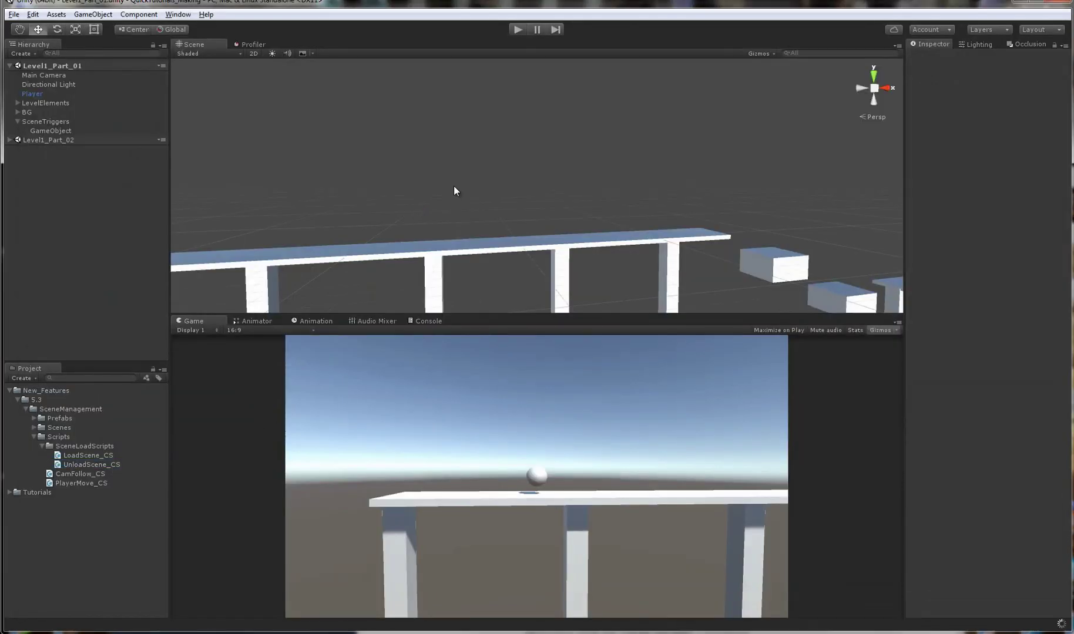
pyautogui.hotkey('alt', 'Tab')
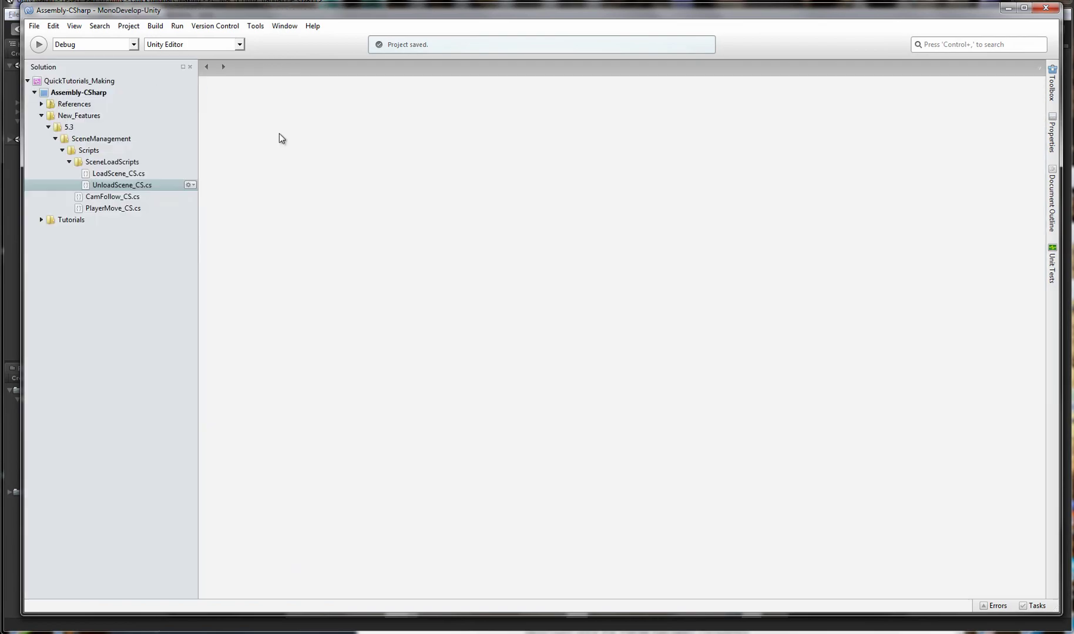
pyautogui.hotkey('alt', 'Tab')
pyautogui.doubleClick(98, 454)
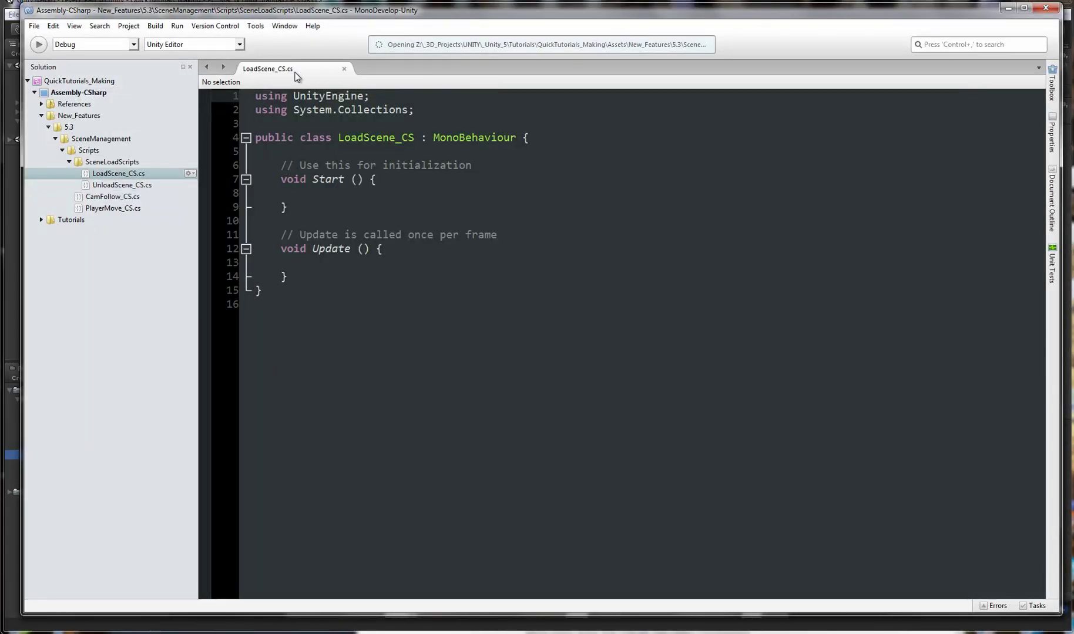
pyautogui.doubleClick(297, 73)
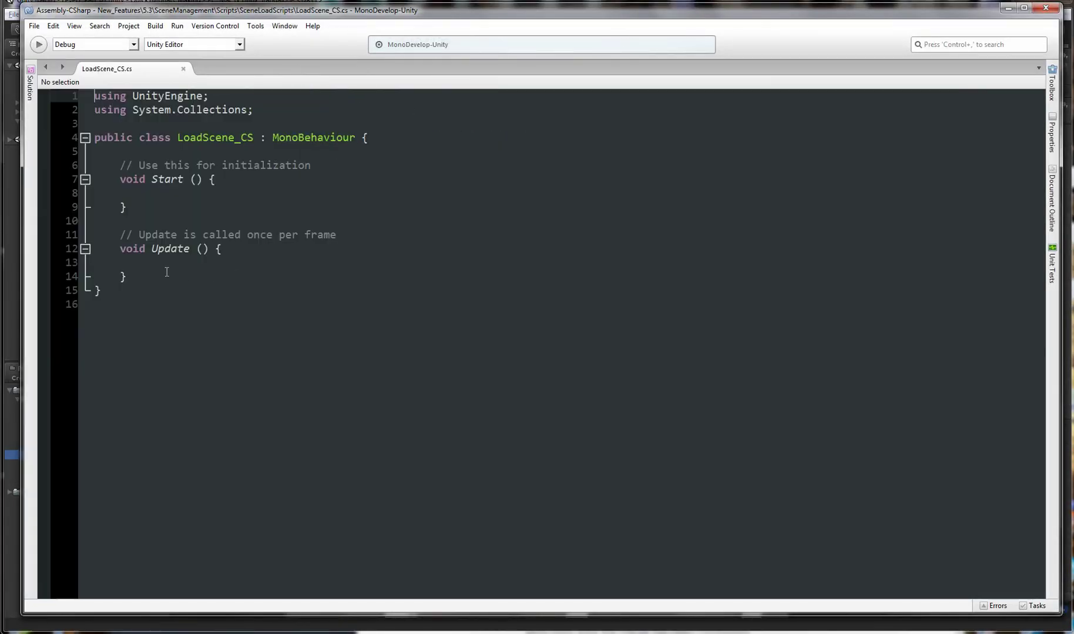
pyautogui.moveTo(166, 271); pyautogui.dragTo(114, 168)
pyautogui.press('Delete')
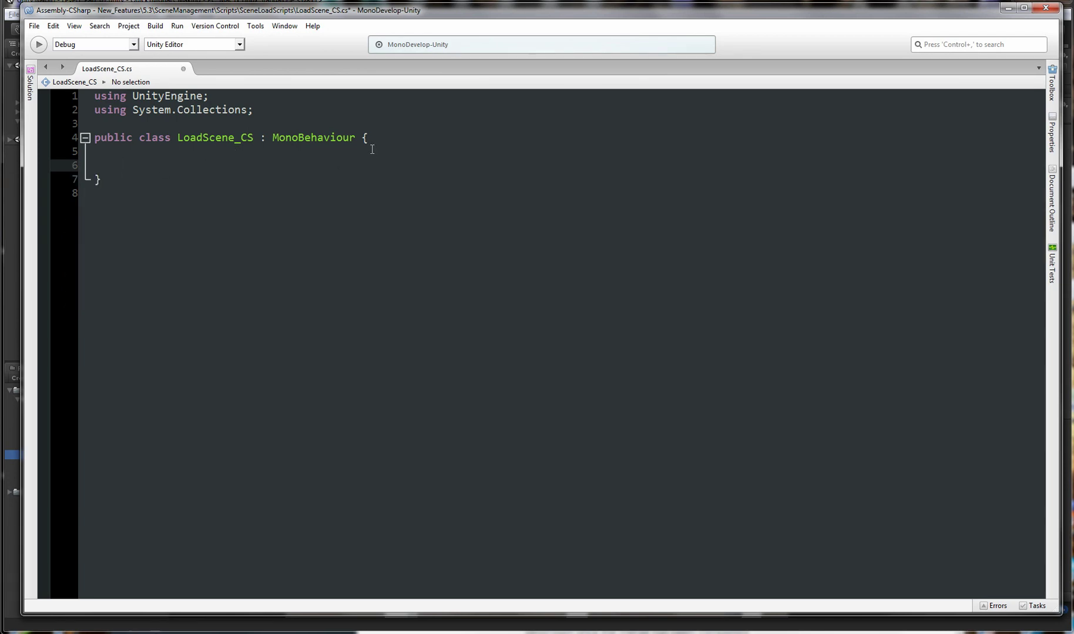
# - Put the class's opening brace on its own line and declare a public int variable named sceneToLoad
pyautogui.click(363, 141)
pyautogui.press('Return')
pyautogui.click(171, 173)
pyautogui.click(174, 167)
pyautogui.press('Return')
pyautogui.write('public int ')
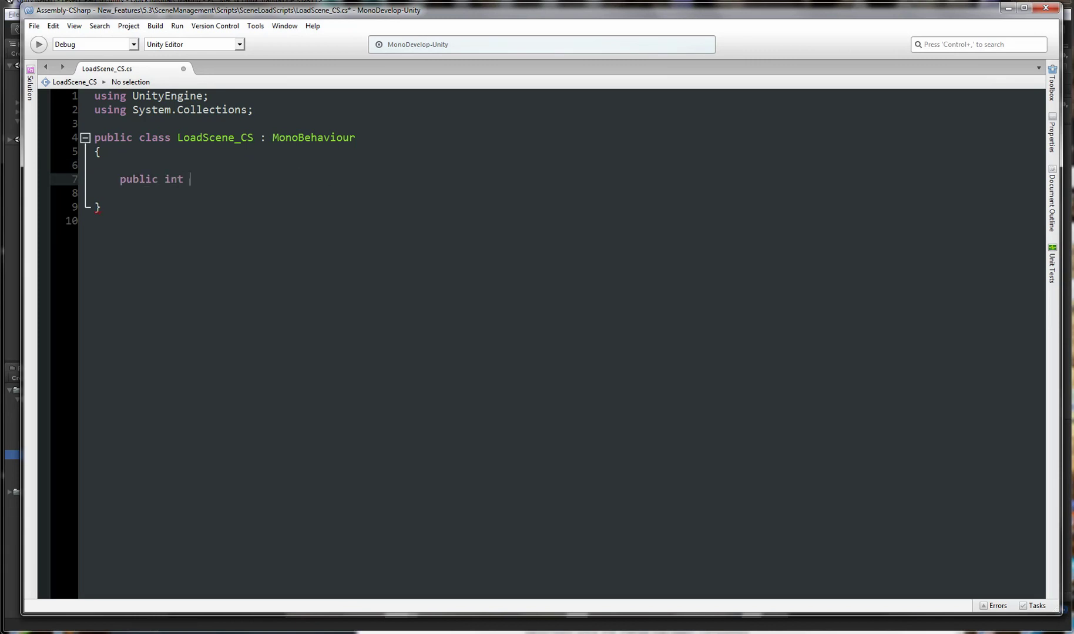
pyautogui.write('sceneToLoad;')
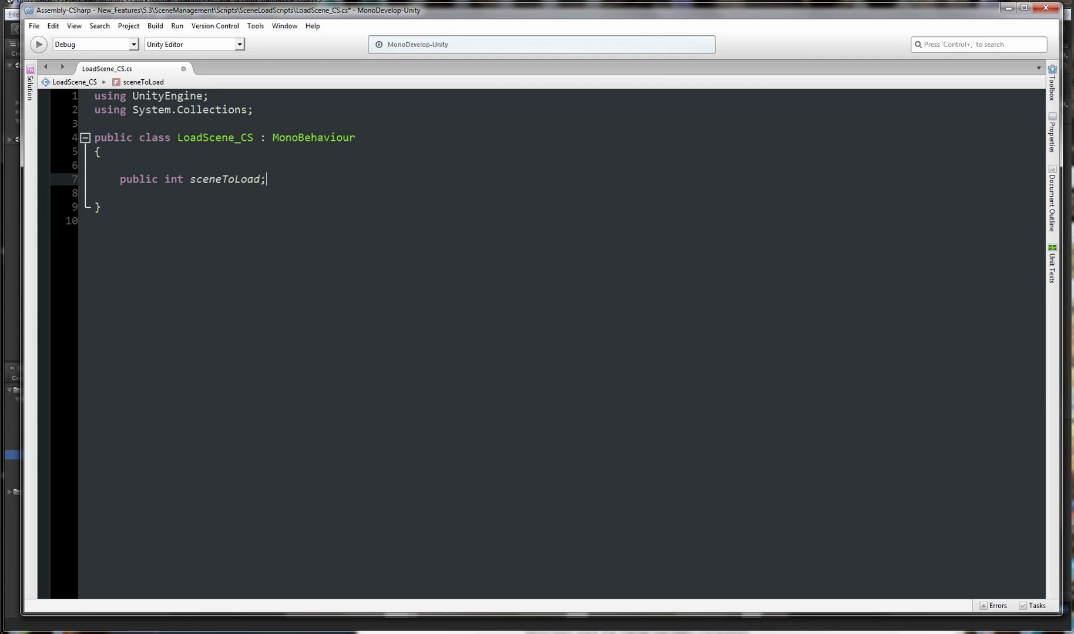
# - Expand the Scenes folder in Unity to check the scene files, and save the LoadScene_CS script in MonoDevelop
pyautogui.hotkey('alt', 'Tab')
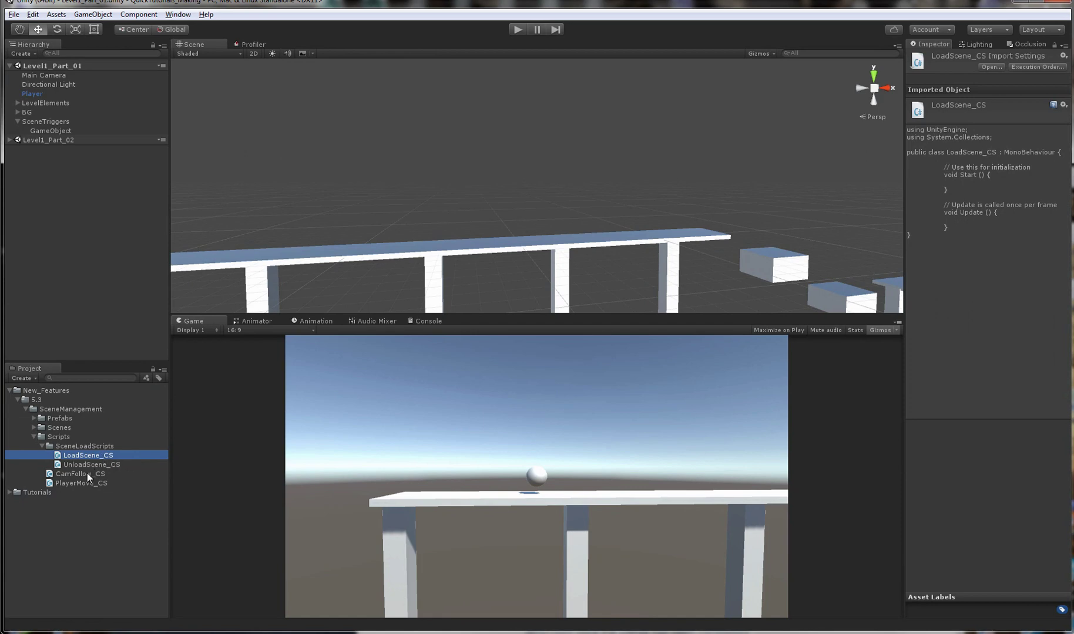
pyautogui.click(34, 428)
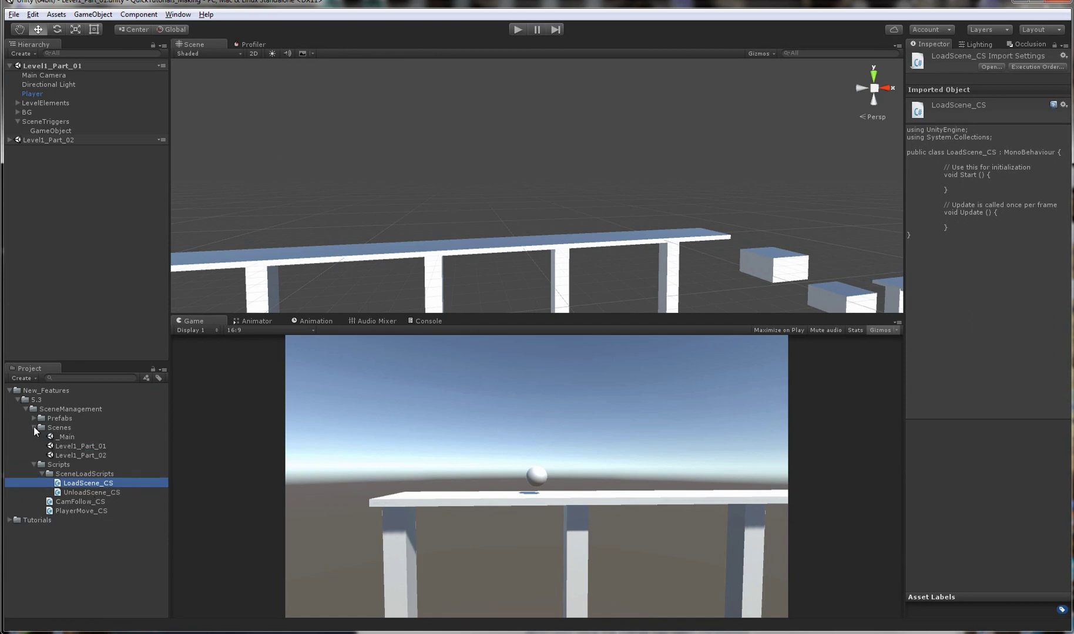
pyautogui.click(89, 455)
pyautogui.click(90, 455)
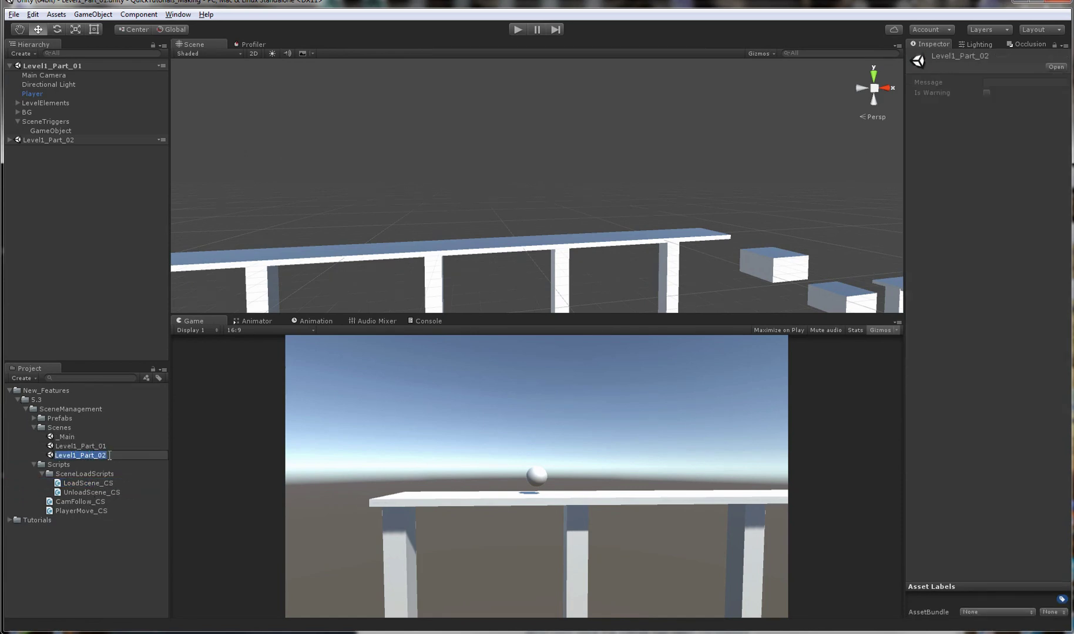
pyautogui.click(89, 464)
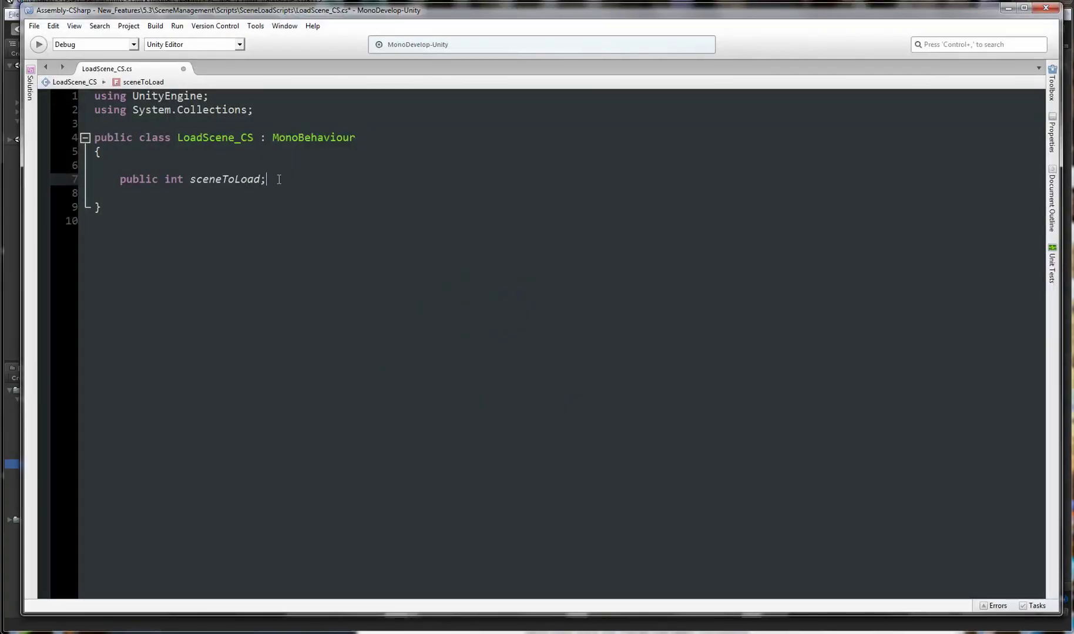
pyautogui.hotkey('ctrl', 's')
# - Switch to Unity and rename the GameObject under SceneTriggers as LoadLeve02_Trigger
pyautogui.hotkey('alt', 'Tab')
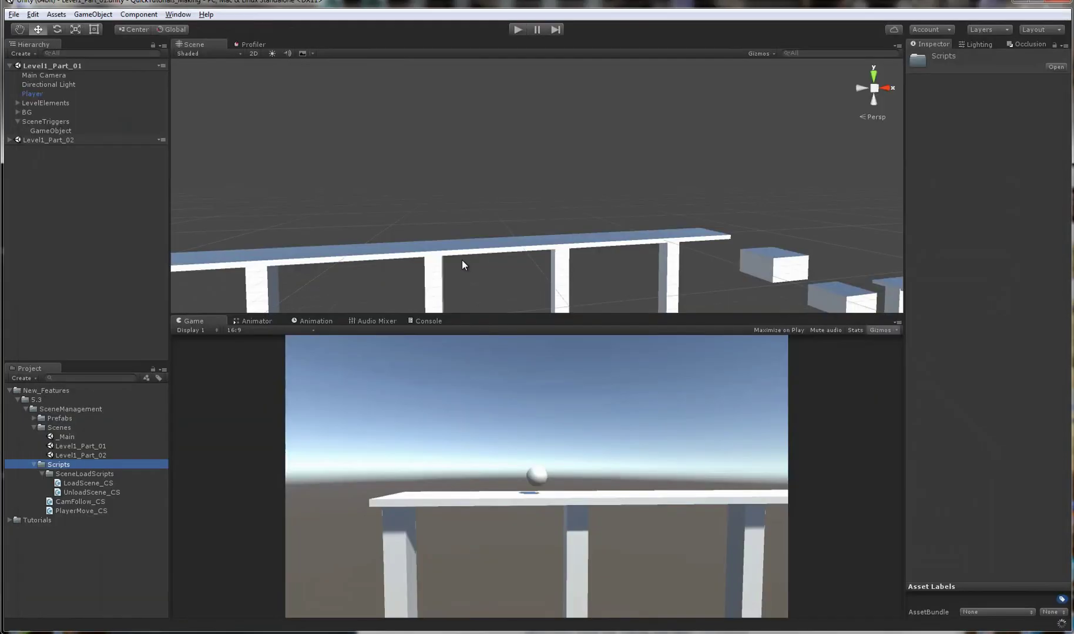
pyautogui.click(30, 66)
pyautogui.moveTo(468, 173); pyautogui.dragTo(483, 210, button='right')
pyautogui.click(65, 66)
pyautogui.click(71, 132)
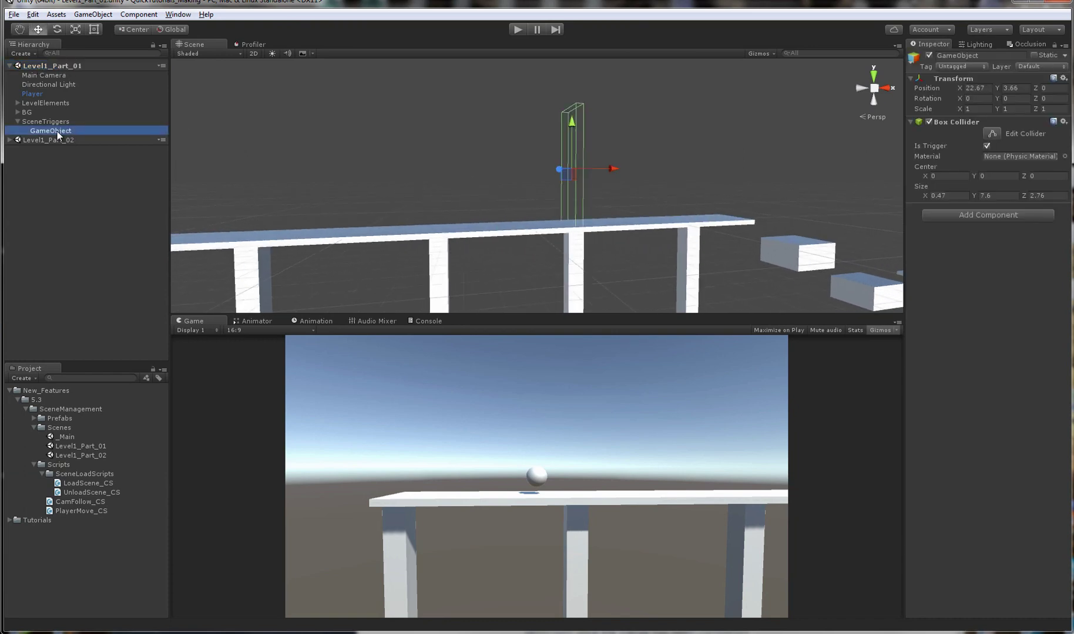
pyautogui.click(57, 130)
pyautogui.write('LoadL')
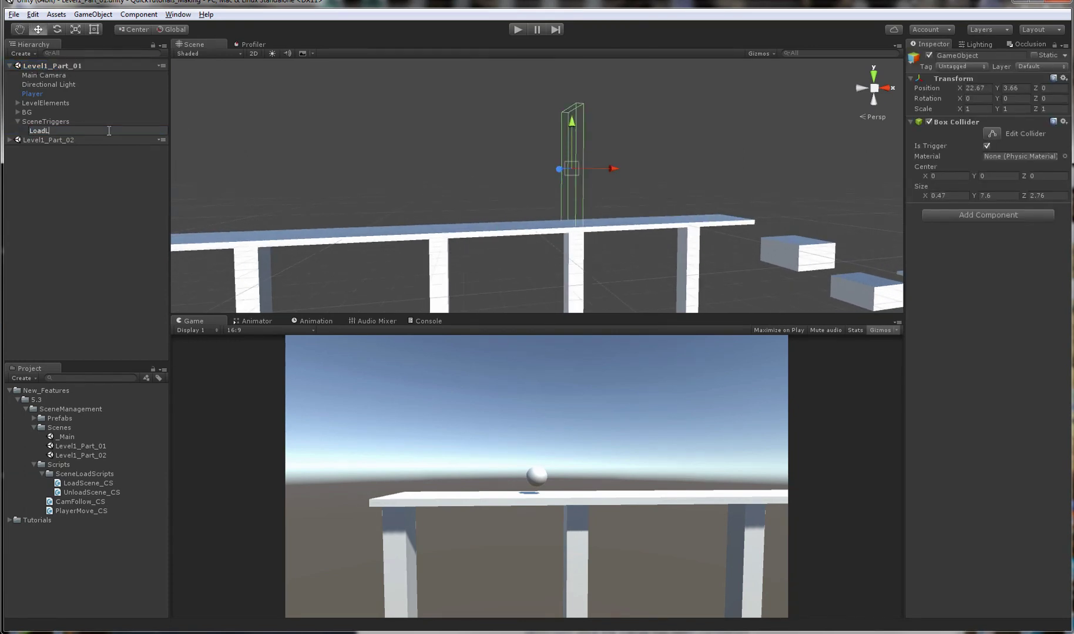
pyautogui.write('eve02_Trigger')
pyautogui.press('Return')
# - Attach the LoadScene_CS script to the LoadLeve02_Trigger object as a component
pyautogui.keyDown('alt'); pyautogui.moveTo(414, 167); pyautogui.dragTo(404, 165, button='right'); pyautogui.keyUp('alt')
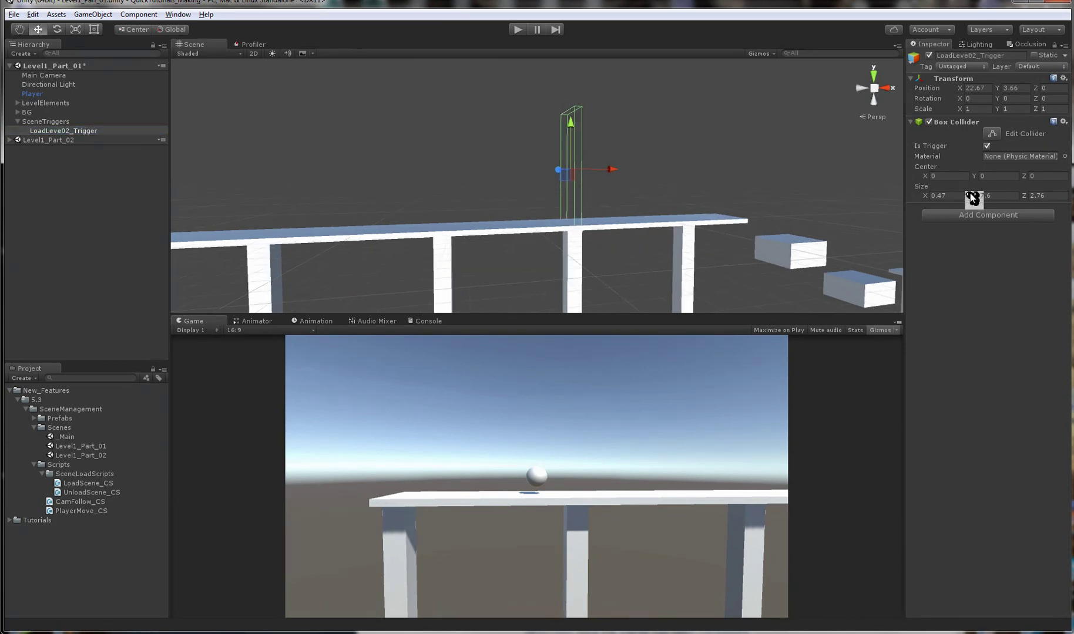
pyautogui.moveTo(82, 483); pyautogui.dragTo(942, 312)
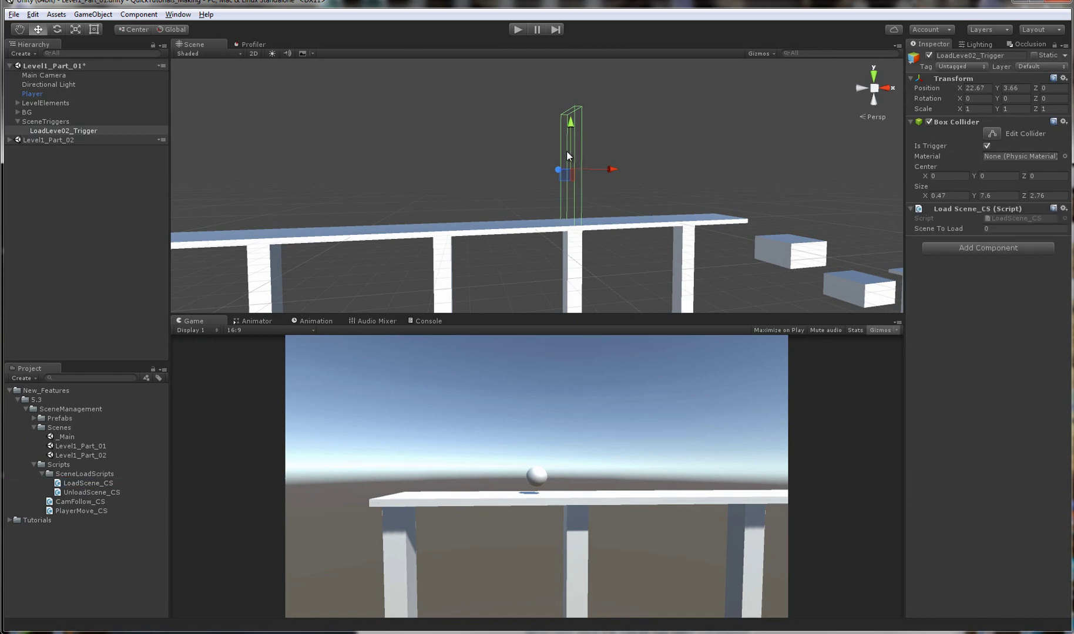
pyautogui.click(1005, 229)
pyautogui.moveTo(703, 192); pyautogui.dragTo(721, 203, button='right')
# - Return to MonoDevelop and add a void OnTriggerEnter (Collider other) method with an empty body below sceneToLoad
pyautogui.click(189, 633)
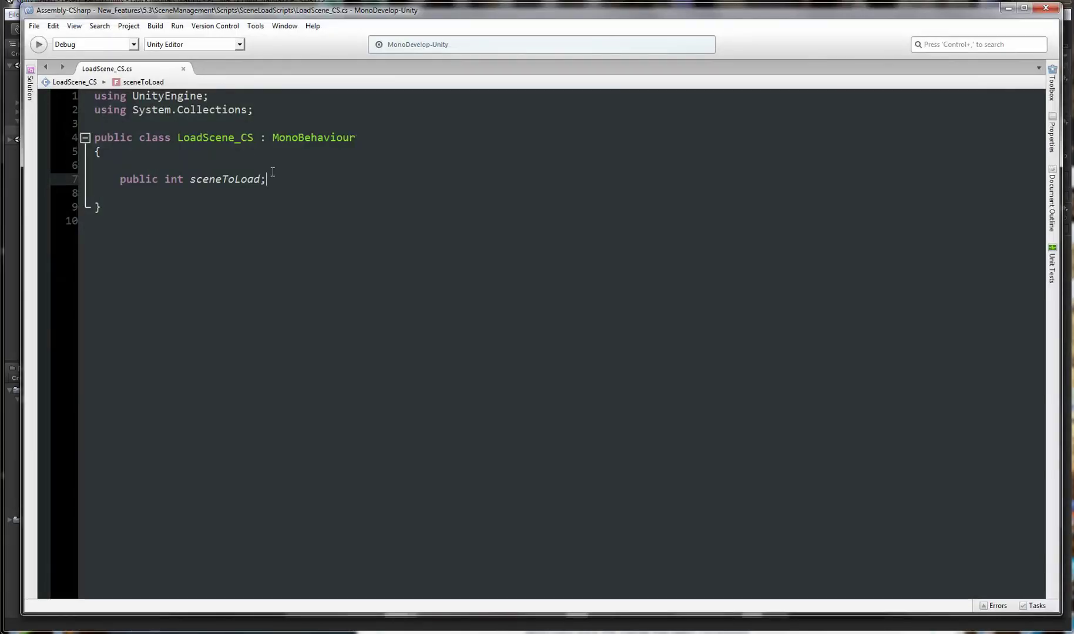
pyautogui.press('Return')
pyautogui.press('Return')
pyautogui.write('void OnTriggerE')
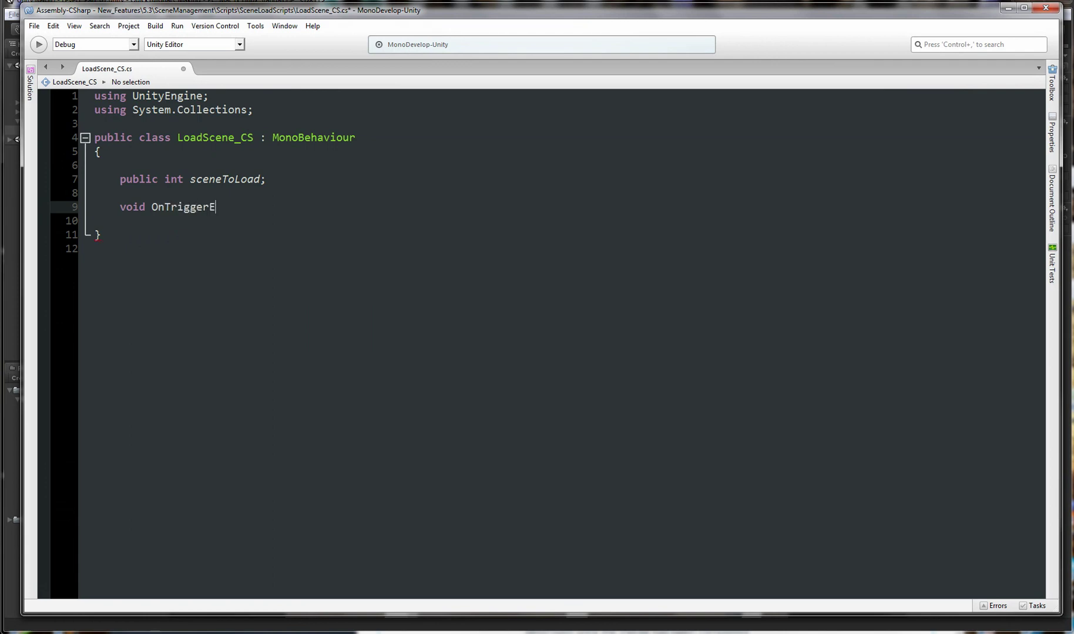
pyautogui.write('nter (Collider other)')
pyautogui.press('Return')
pyautogui.write('{')
pyautogui.press('Return')
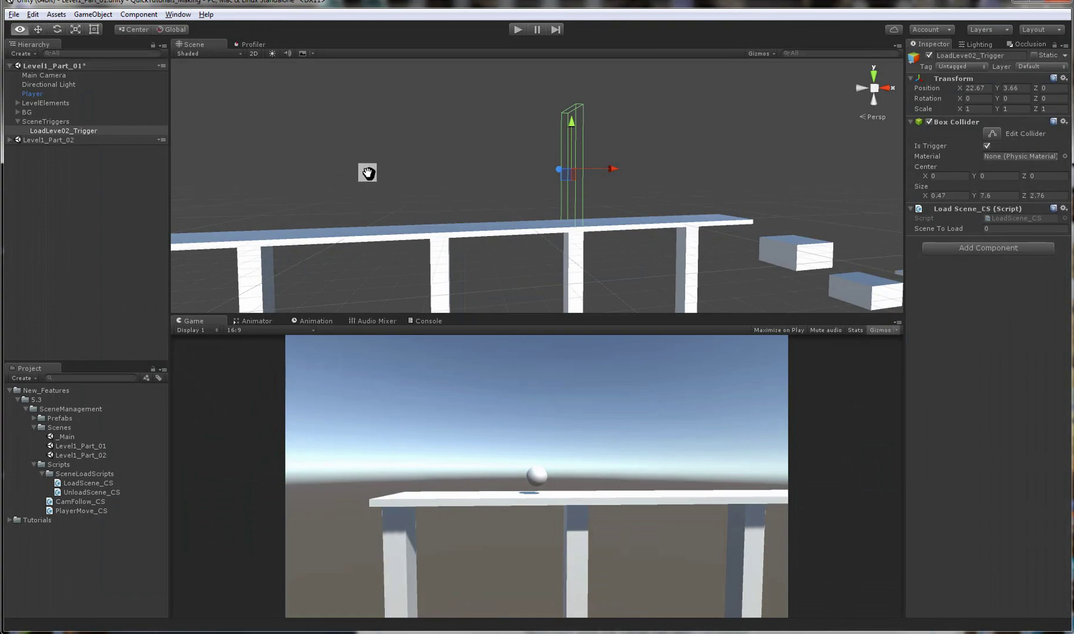
# - Select the Player sphere, switch to MonoDevelop and add an if (other.tag == "Player") block with braces inside OnTriggerEnter
pyautogui.keyDown('alt'); pyautogui.moveTo(366, 170); pyautogui.dragTo(546, 228); pyautogui.keyUp('alt')
pyautogui.click(510, 223)
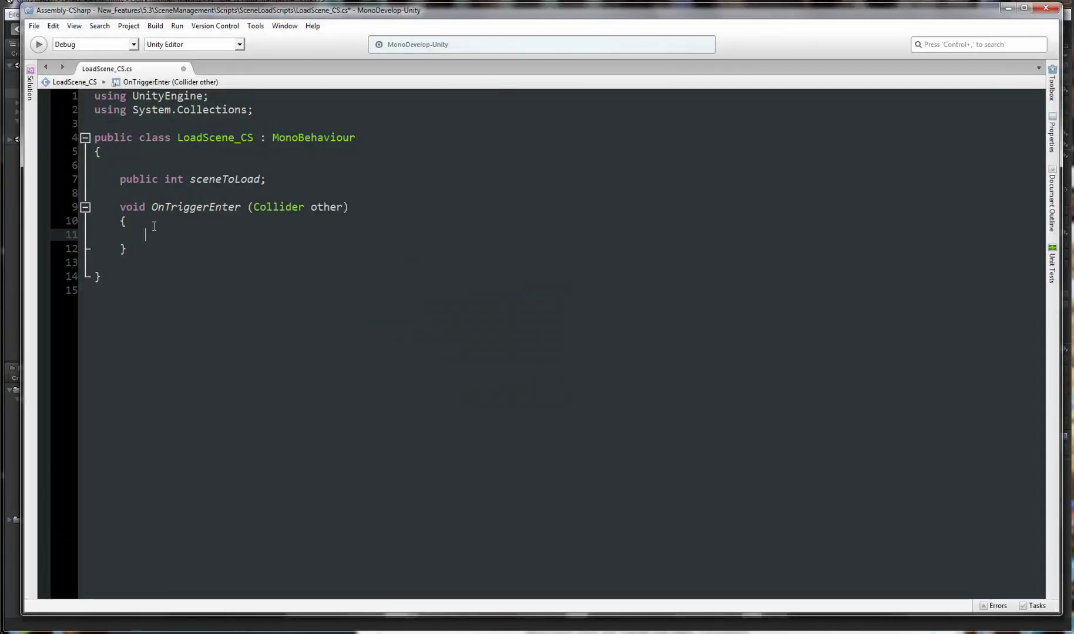
pyautogui.write('if (other.ta')
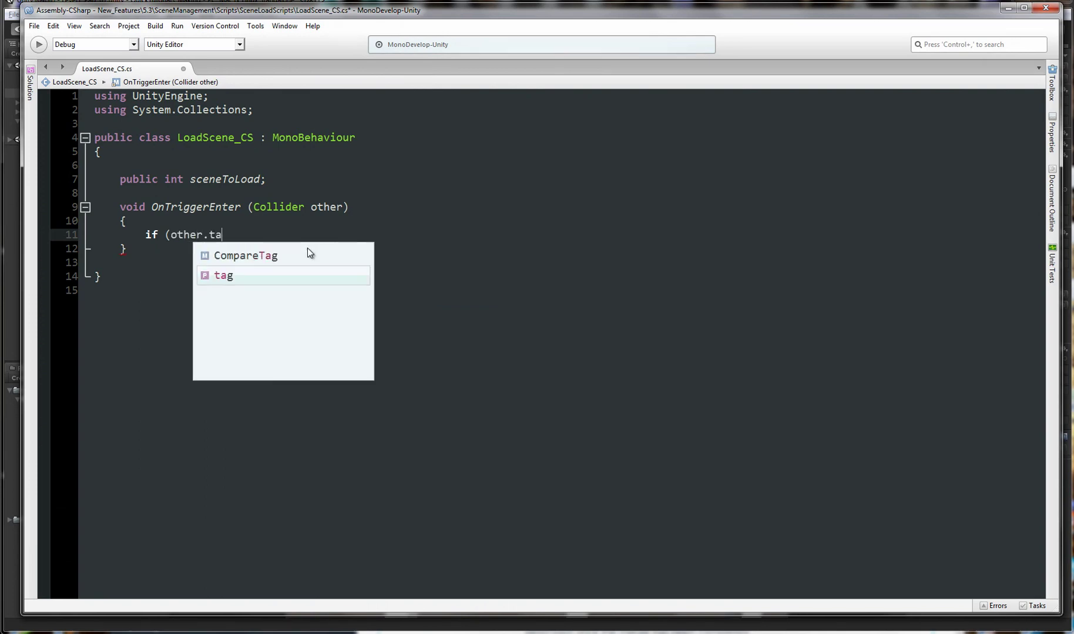
pyautogui.write('g == "Player")')
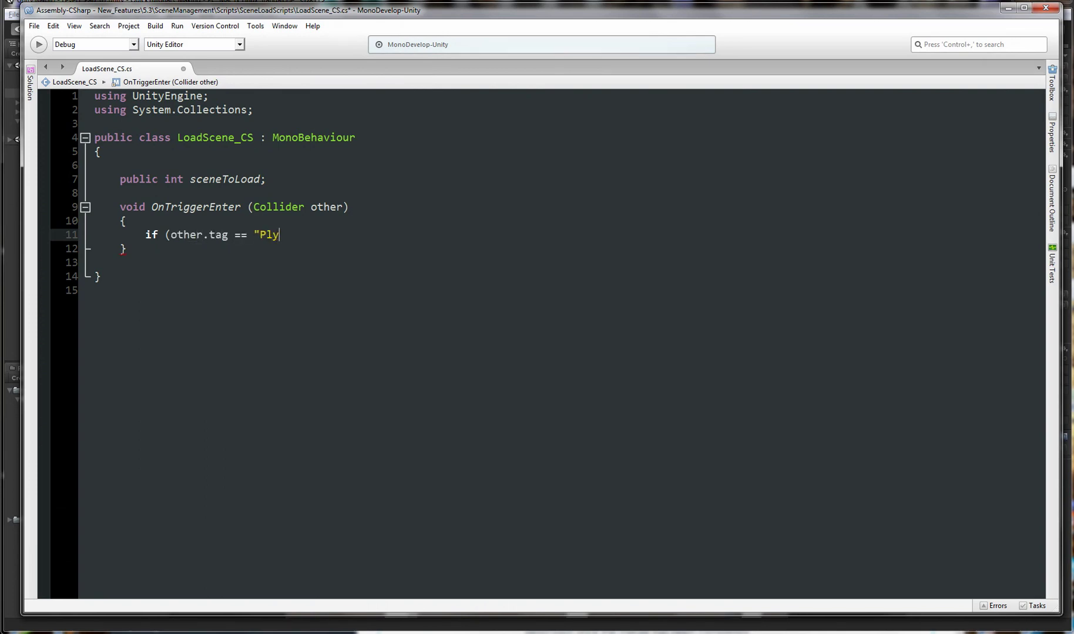
pyautogui.press('Return')
pyautogui.write('{')
pyautogui.press('Return')
# - Add Debug.Log("Load Scene"); inside the Player tag check and save the LoadScene_CS script
pyautogui.write('Debug.Log')
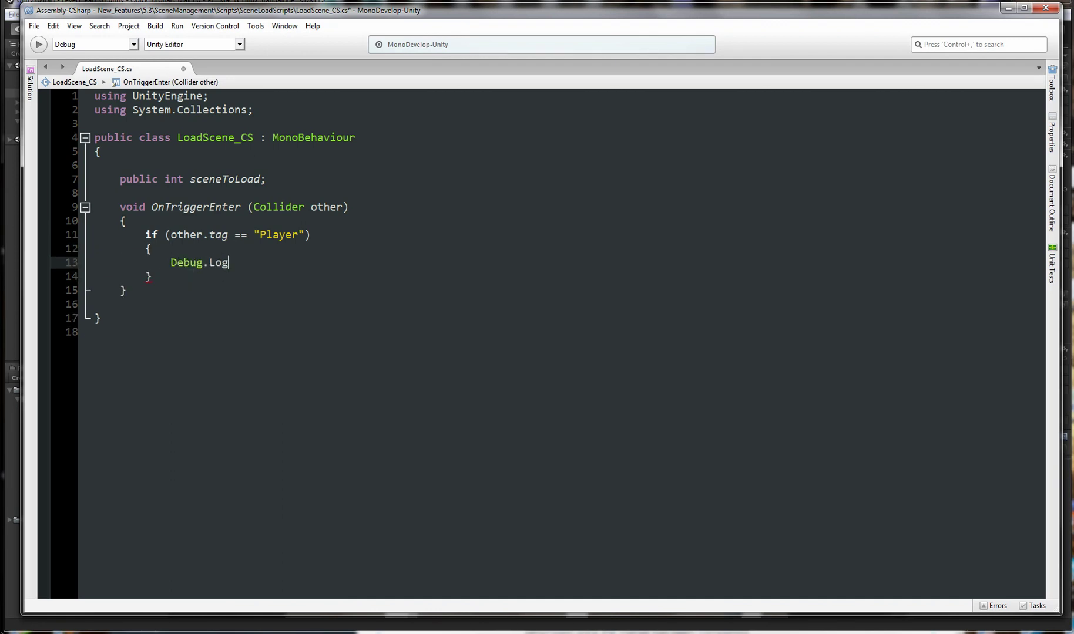
pyautogui.write('(')
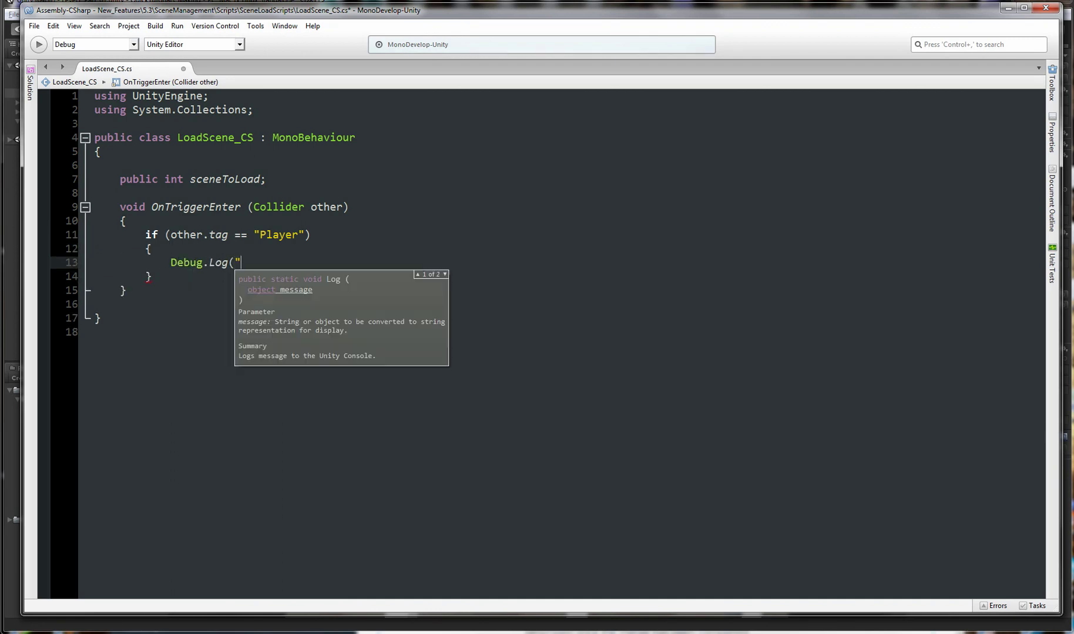
pyautogui.write('"Load Scene");')
pyautogui.hotkey('ctrl', 's')
# - Return to Unity and assign the red label icon to the LoadLeve02_Trigger object
pyautogui.hotkey('alt', 'Tab')
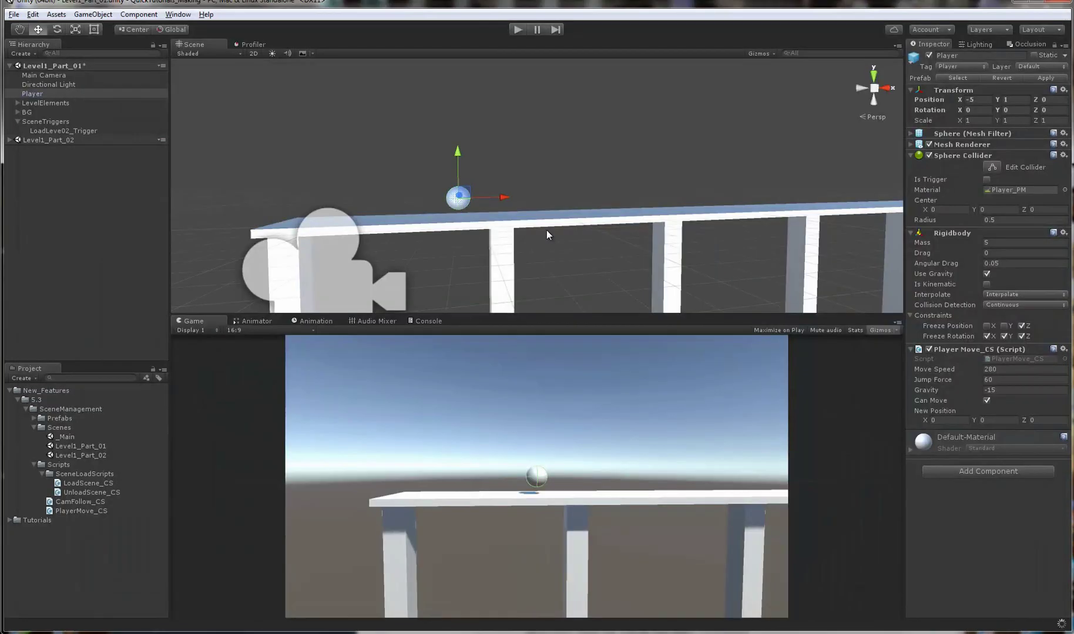
pyautogui.keyDown('alt'); pyautogui.moveTo(597, 243); pyautogui.dragTo(523, 254); pyautogui.keyUp('alt')
pyautogui.keyDown('alt'); pyautogui.moveTo(846, 172); pyautogui.dragTo(836, 218); pyautogui.keyUp('alt')
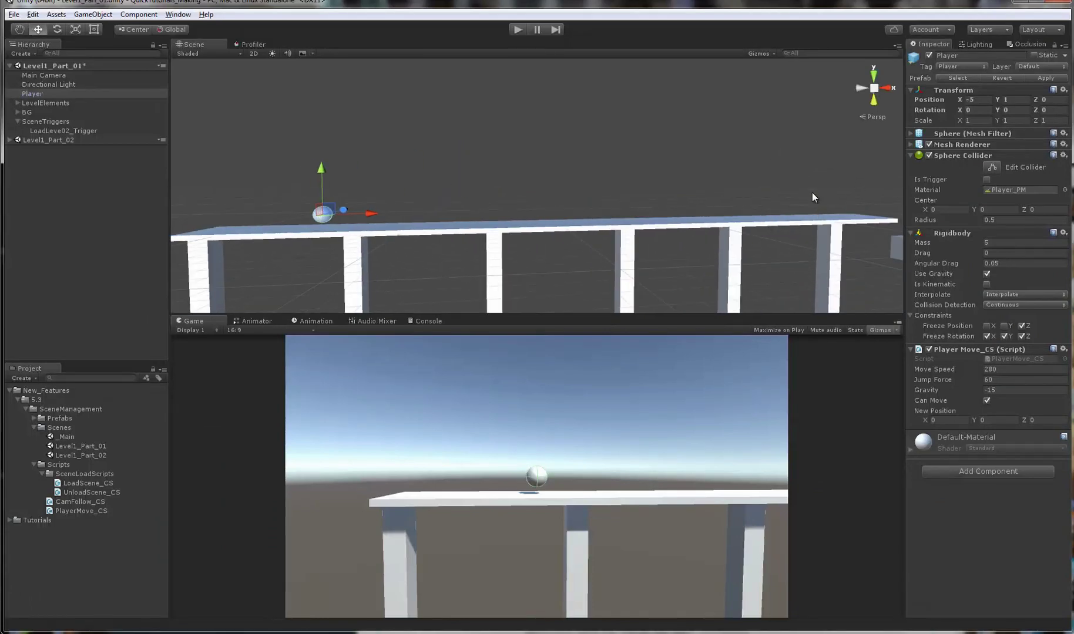
pyautogui.click(58, 130)
pyautogui.click(915, 58)
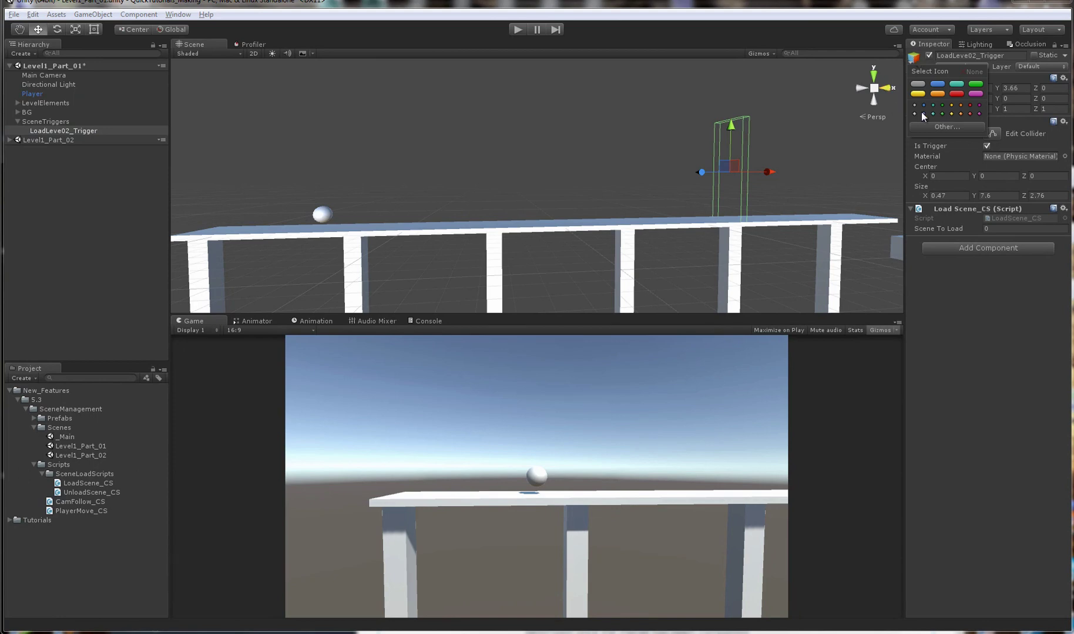
pyautogui.click(957, 95)
pyautogui.keyDown('alt'); pyautogui.moveTo(642, 109); pyautogui.dragTo(638, 132); pyautogui.keyUp('alt')
pyautogui.click(646, 135)
pyautogui.click(723, 171)
pyautogui.click(643, 152)
pyautogui.moveTo(642, 152); pyautogui.dragTo(608, 151, button='middle')
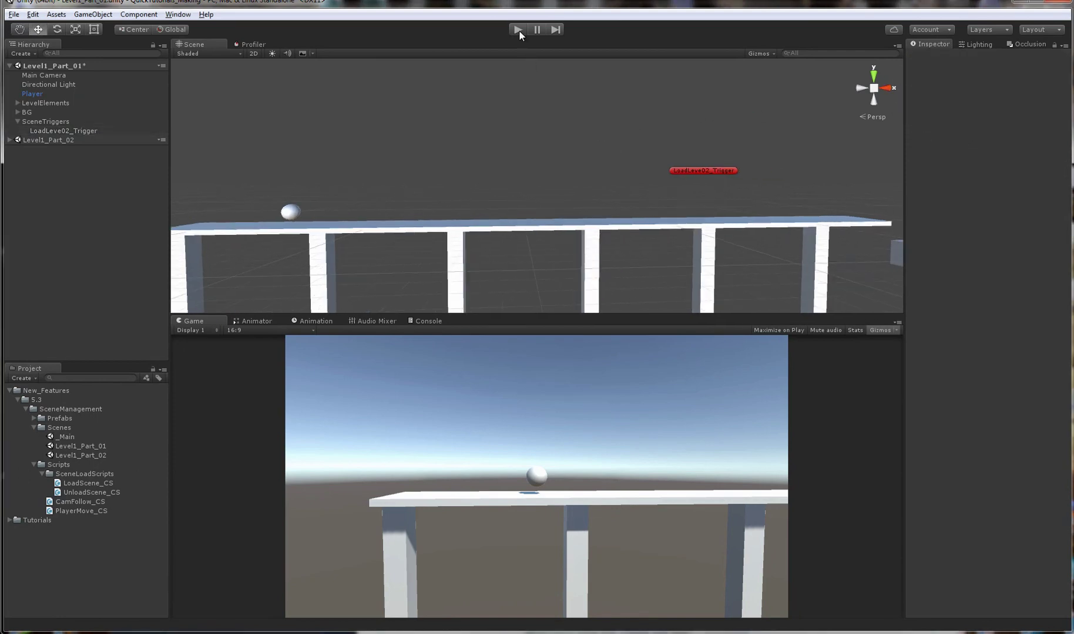
# - Play the level, temporarily move LoadLeve02_Trigger along X toward the ball, check the console for the trigger's log message, and stop playback
pyautogui.click(706, 169)
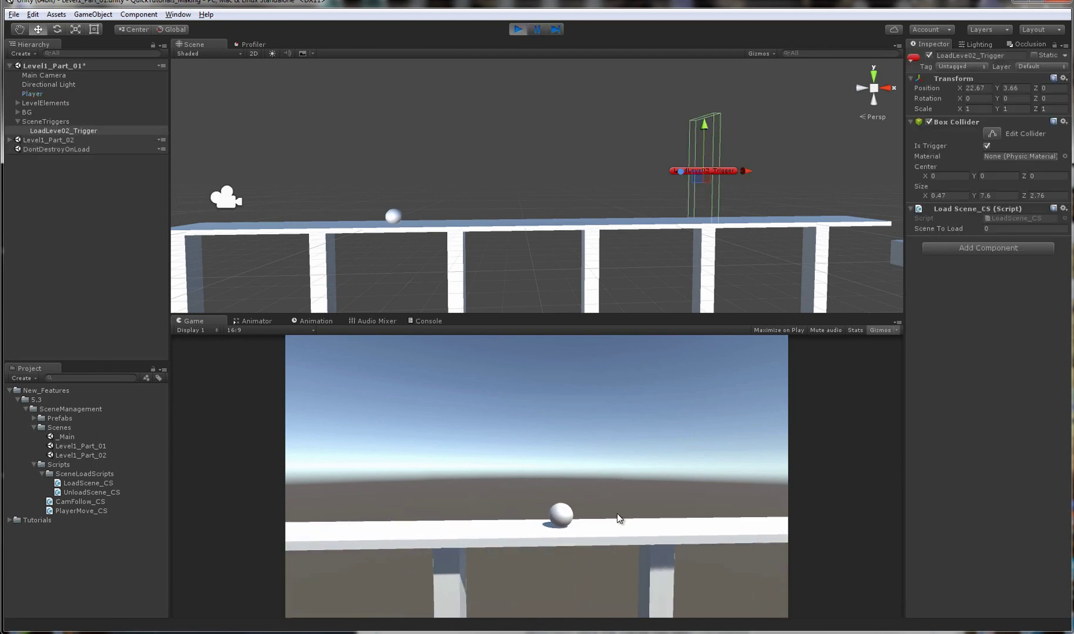
pyautogui.press('space')
pyautogui.moveTo(746, 168); pyautogui.dragTo(592, 170)
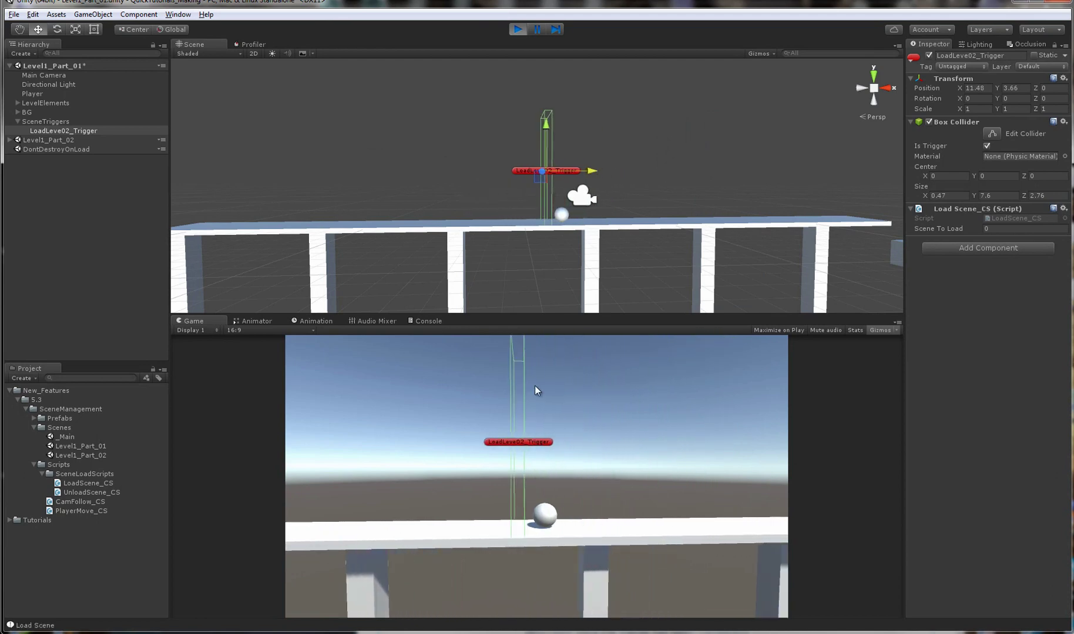
pyautogui.click(428, 320)
pyautogui.click(249, 346)
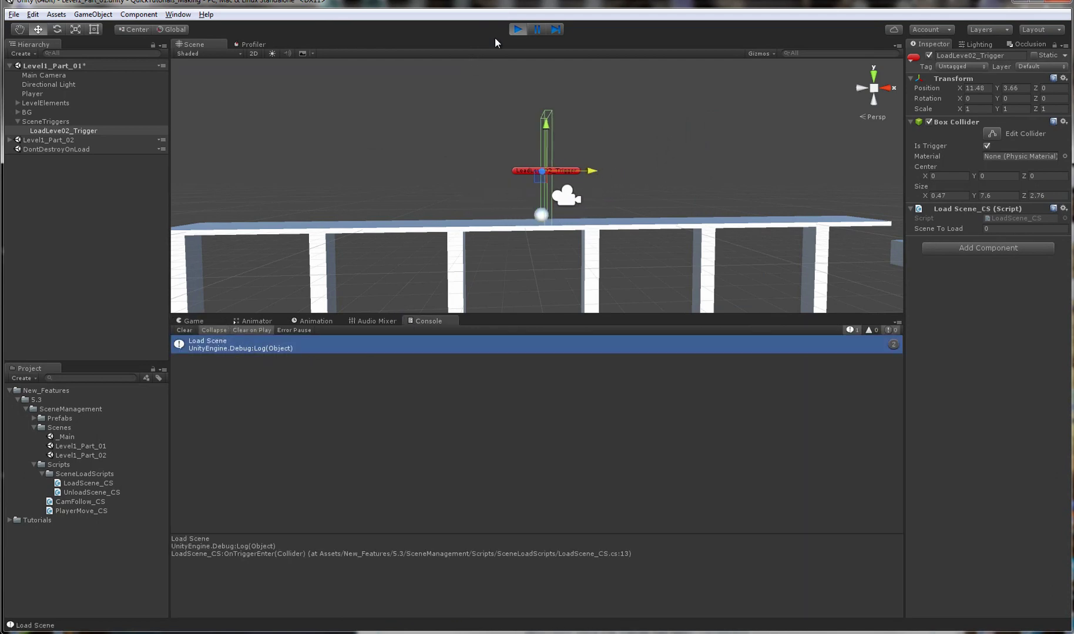
pyautogui.click(516, 28)
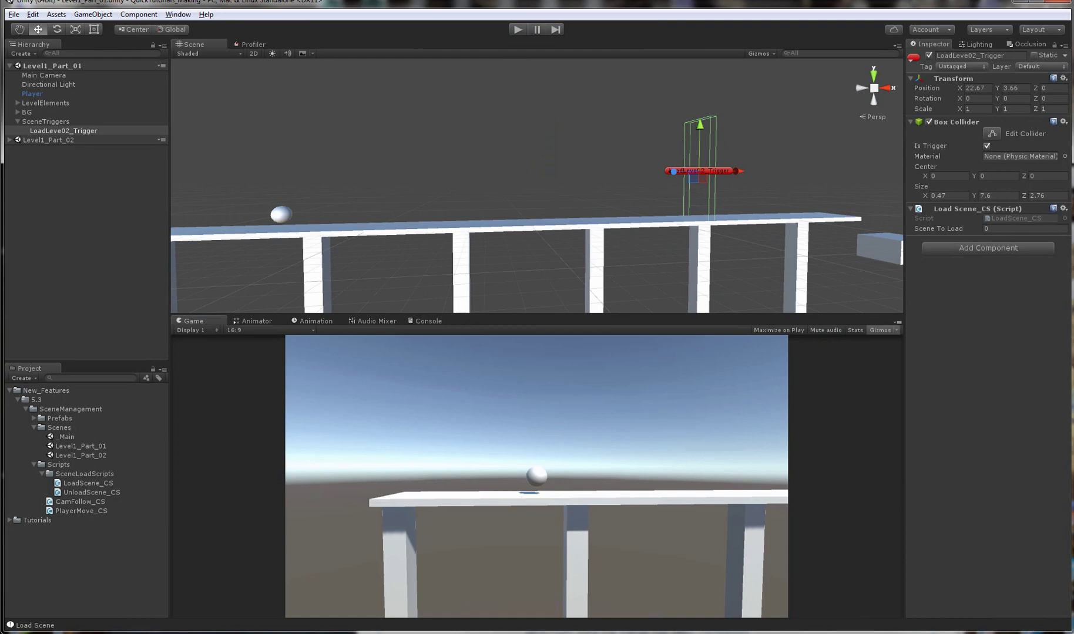
# - Open the Build Settings and add the Level1_Part_01 and Level1_Part_02 scenes to Scenes In Build
pyautogui.keyDown('alt'); pyautogui.moveTo(636, 193); pyautogui.dragTo(566, 240, button='right'); pyautogui.keyUp('alt')
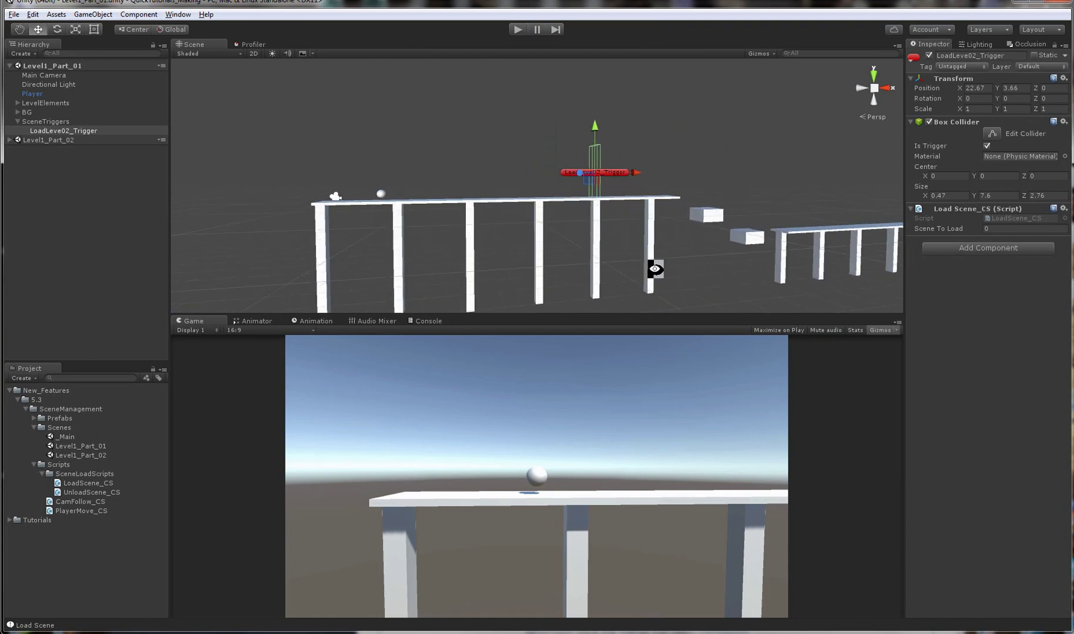
pyautogui.keyDown('alt'); pyautogui.moveTo(657, 269); pyautogui.dragTo(602, 252); pyautogui.keyUp('alt')
pyautogui.keyDown('alt'); pyautogui.moveTo(602, 253); pyautogui.dragTo(551, 257, button='middle'); pyautogui.keyUp('alt')
pyautogui.keyDown('alt'); pyautogui.moveTo(551, 257); pyautogui.dragTo(631, 264); pyautogui.keyUp('alt')
pyautogui.moveTo(631, 264)
pyautogui.keyDown('alt'); pyautogui.mouseDown(button='right')
pyautogui.moveTo(603, 256)
pyautogui.moveTo(616, 259)
pyautogui.mouseUp(button='right'); pyautogui.keyUp('alt')
pyautogui.keyDown('alt'); pyautogui.moveTo(483, 181); pyautogui.dragTo(487, 181, button='right'); pyautogui.keyUp('alt')
pyautogui.click(13, 14)
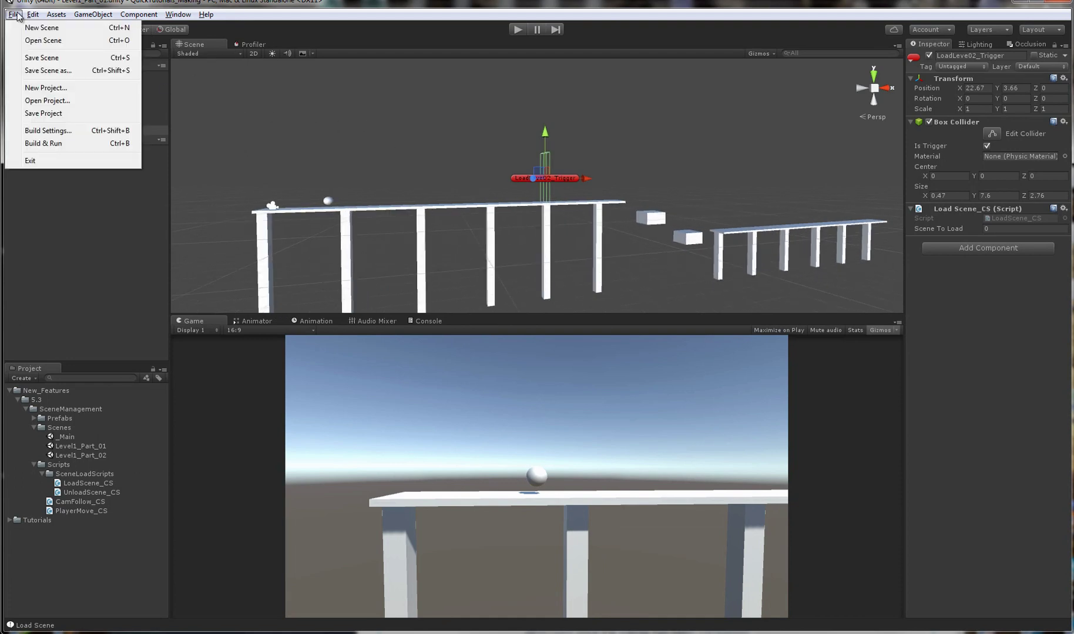
pyautogui.click(73, 135)
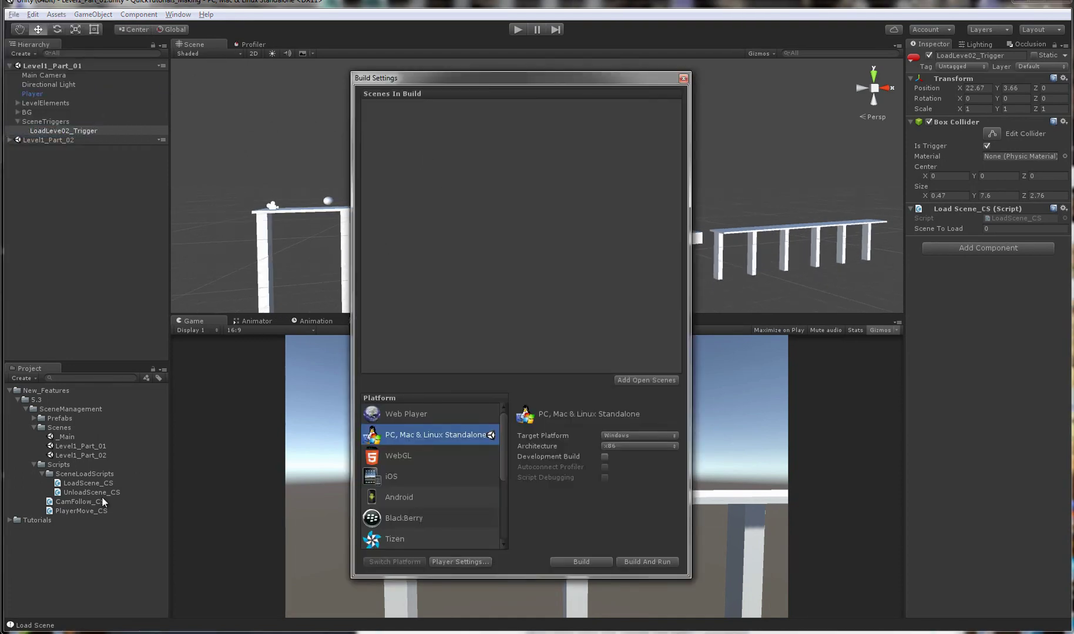
pyautogui.moveTo(97, 447); pyautogui.dragTo(471, 258)
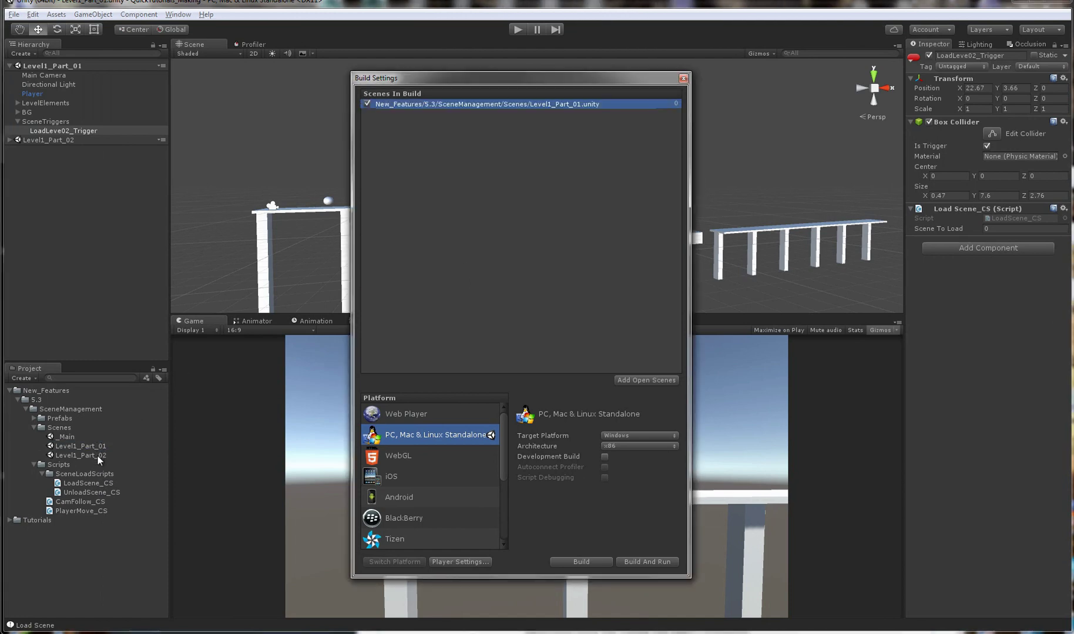
pyautogui.moveTo(100, 457); pyautogui.dragTo(452, 235)
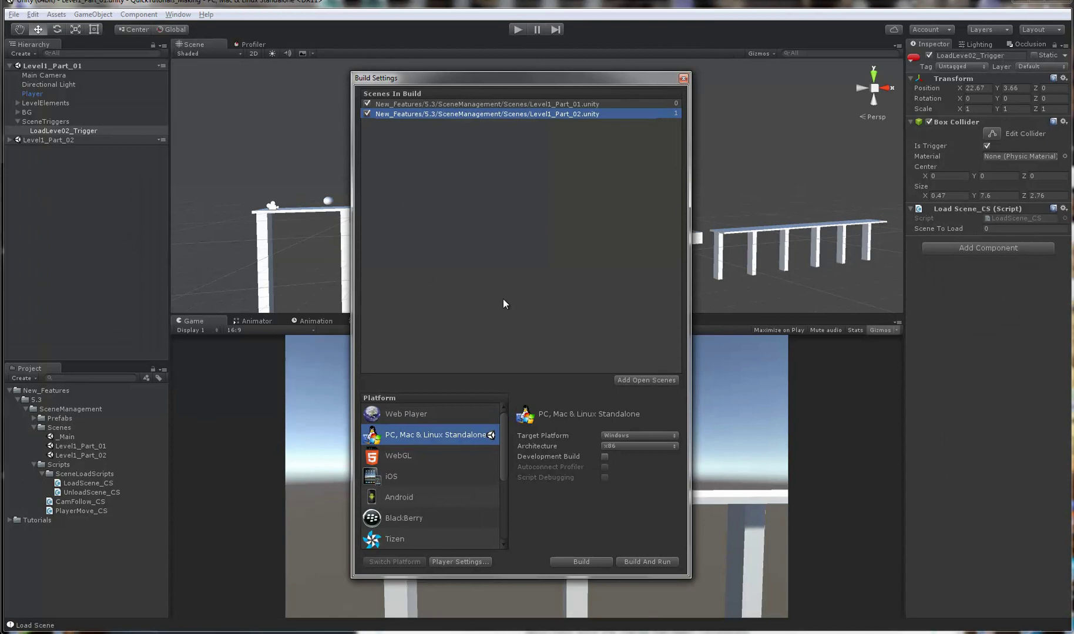
# - Check the build index of both level scenes in Scenes In Build and close the Build Settings
pyautogui.click(676, 107)
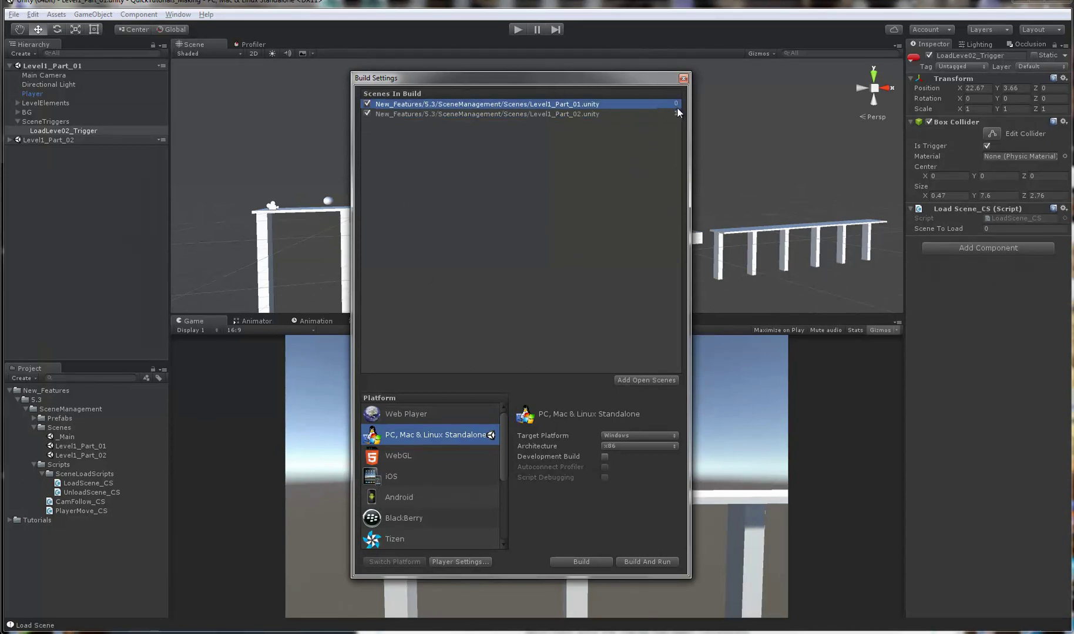
pyautogui.click(673, 114)
pyautogui.click(675, 104)
pyautogui.click(675, 113)
pyautogui.click(683, 78)
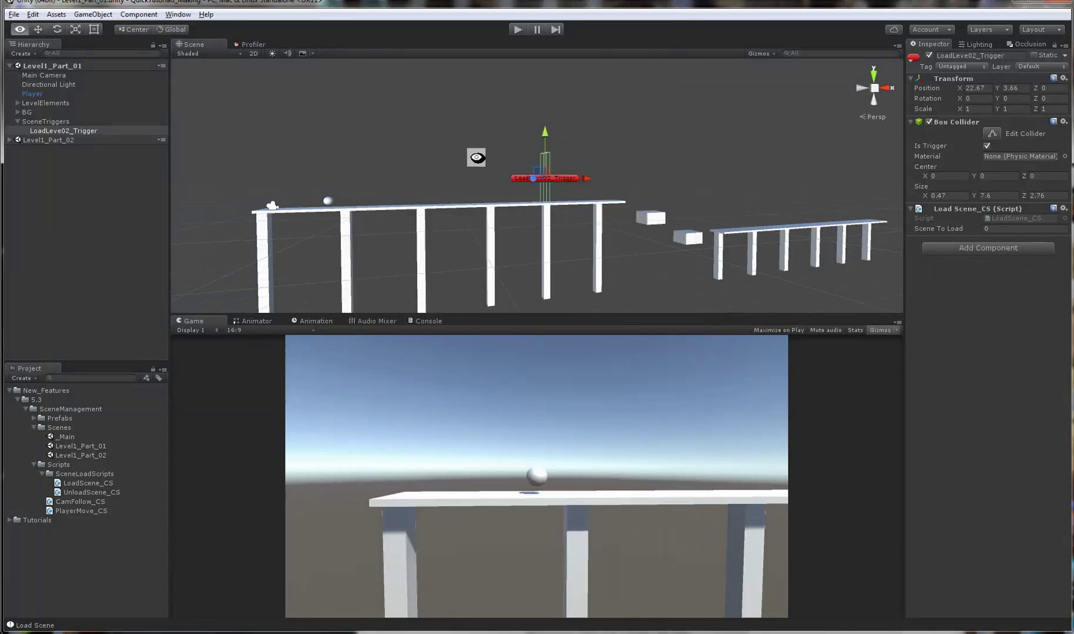
pyautogui.keyDown('alt'); pyautogui.moveTo(484, 170); pyautogui.dragTo(669, 231); pyautogui.keyUp('alt')
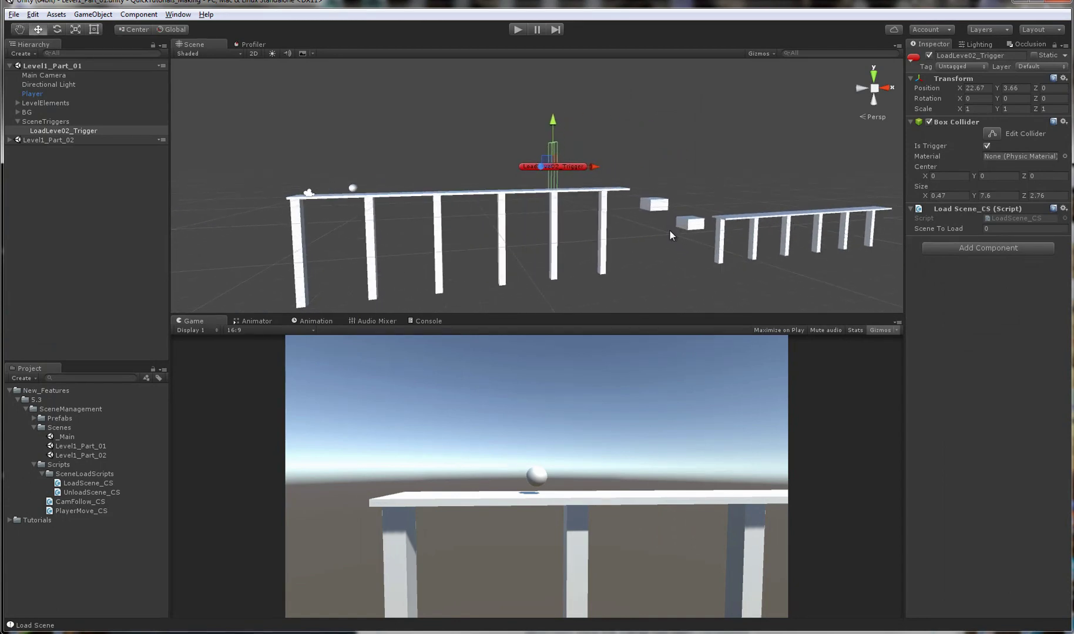